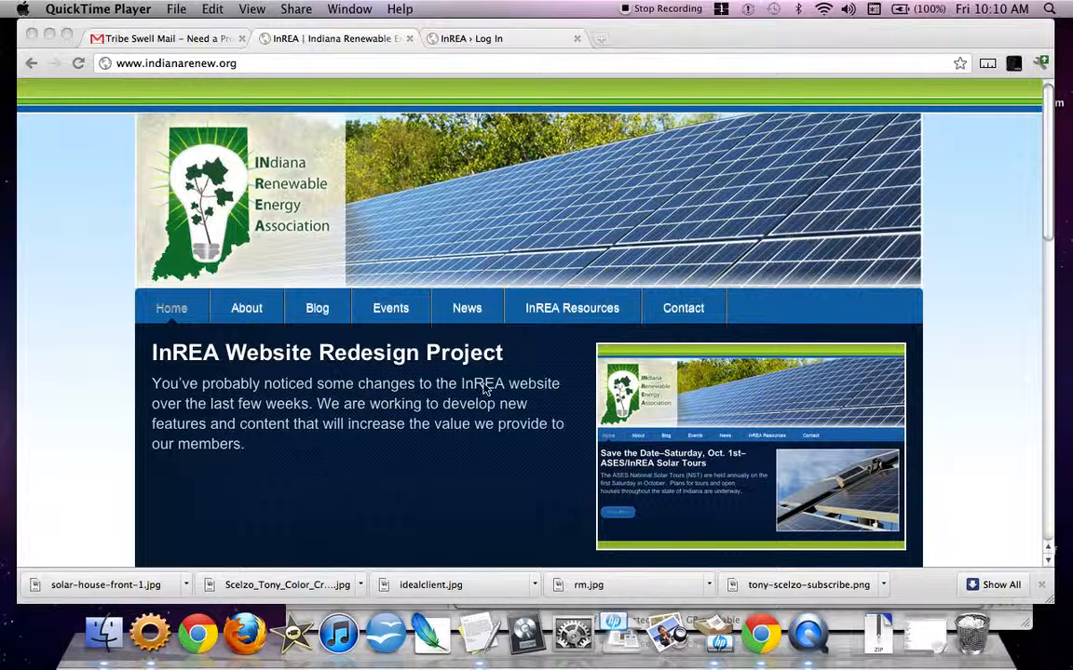
Browse through the slides in the InREA homepage's featured slideshow
scroll(824, 443, "down", 3)
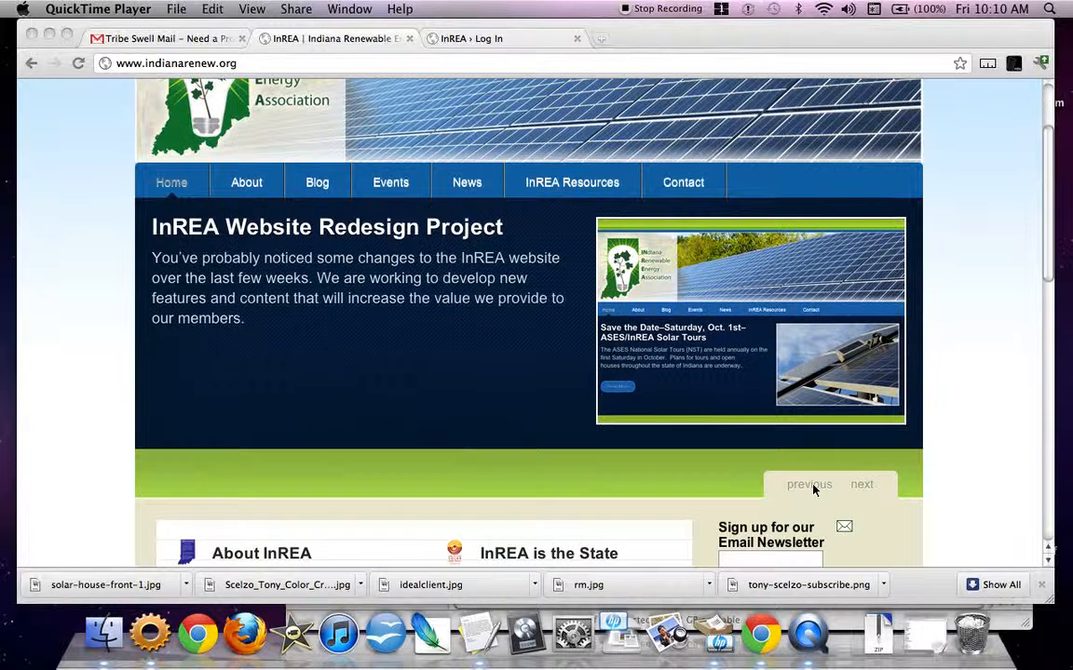
left_click(863, 487)
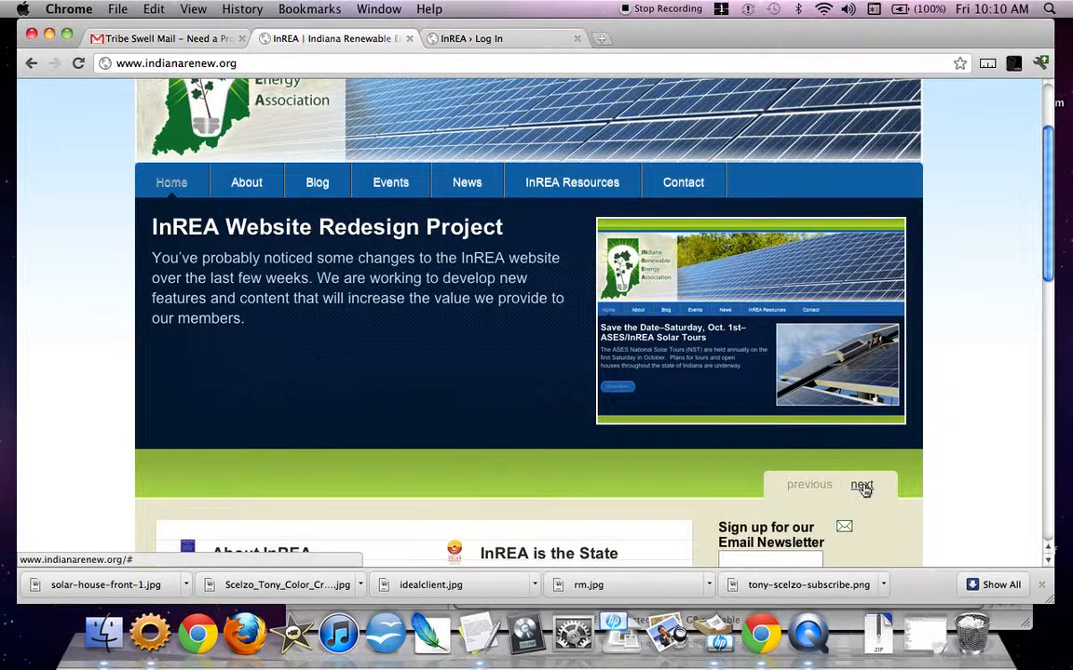
left_click(863, 487)
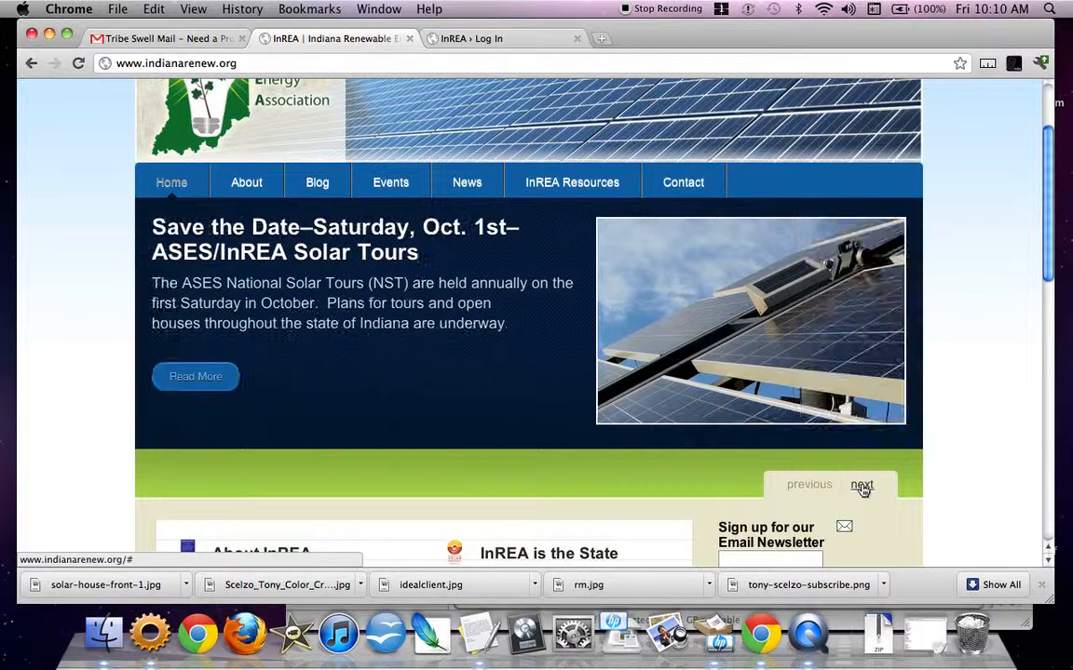
left_click(864, 489)
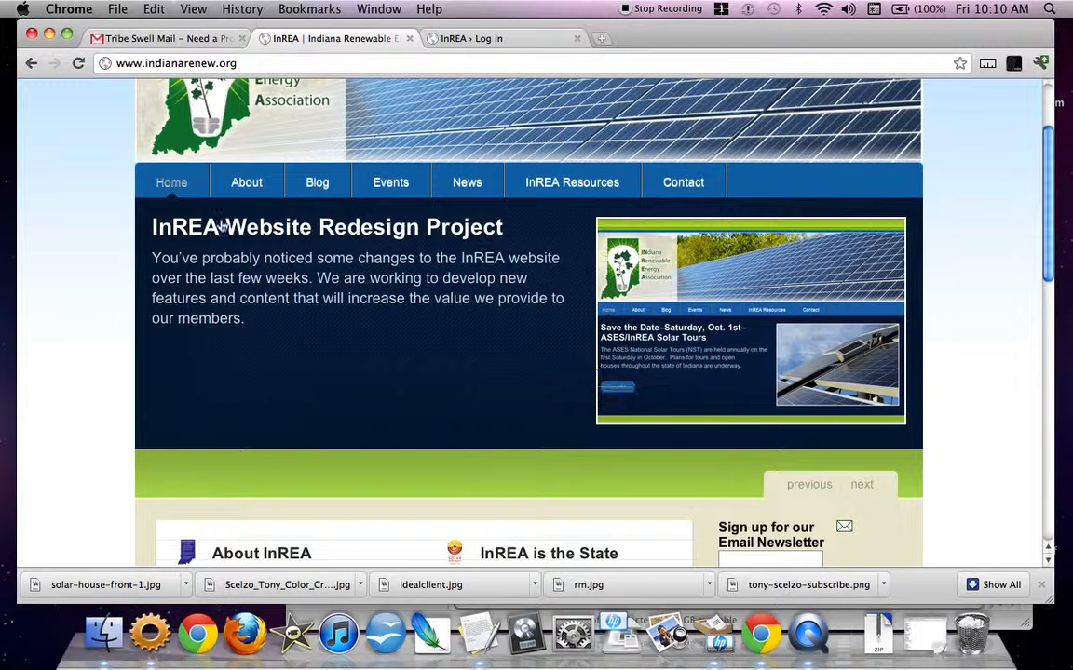
Open the site's blog and find the post about the Solar PV Training Program in Brown County
left_click(318, 184)
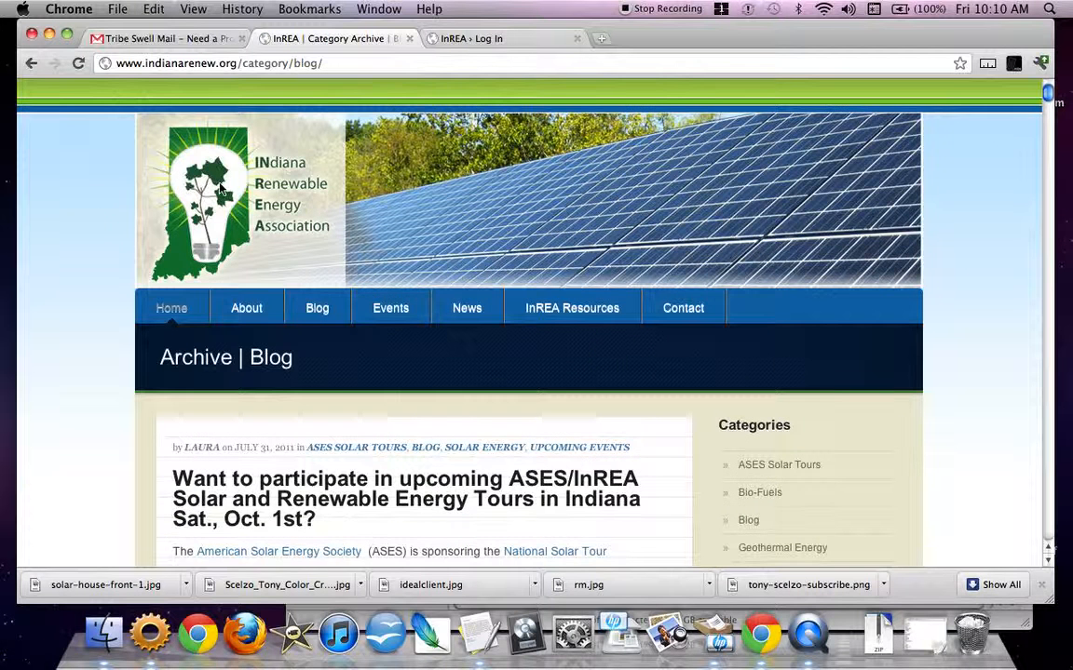
scroll(98, 223, "down", 5)
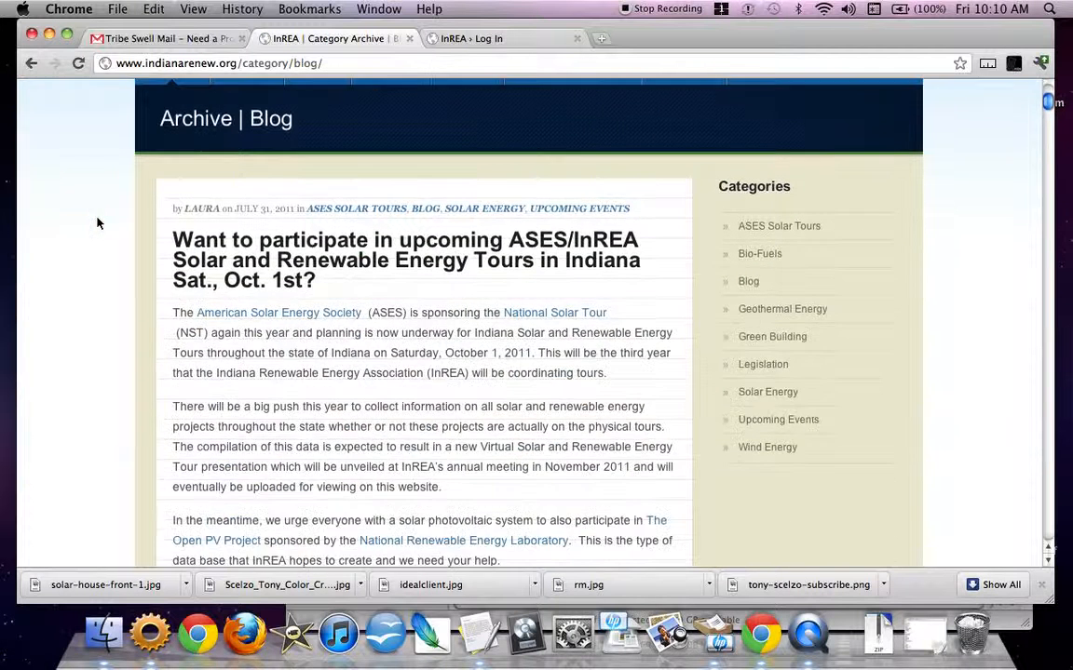
scroll(98, 223, "down", 10)
scroll(98, 222, "down", 3)
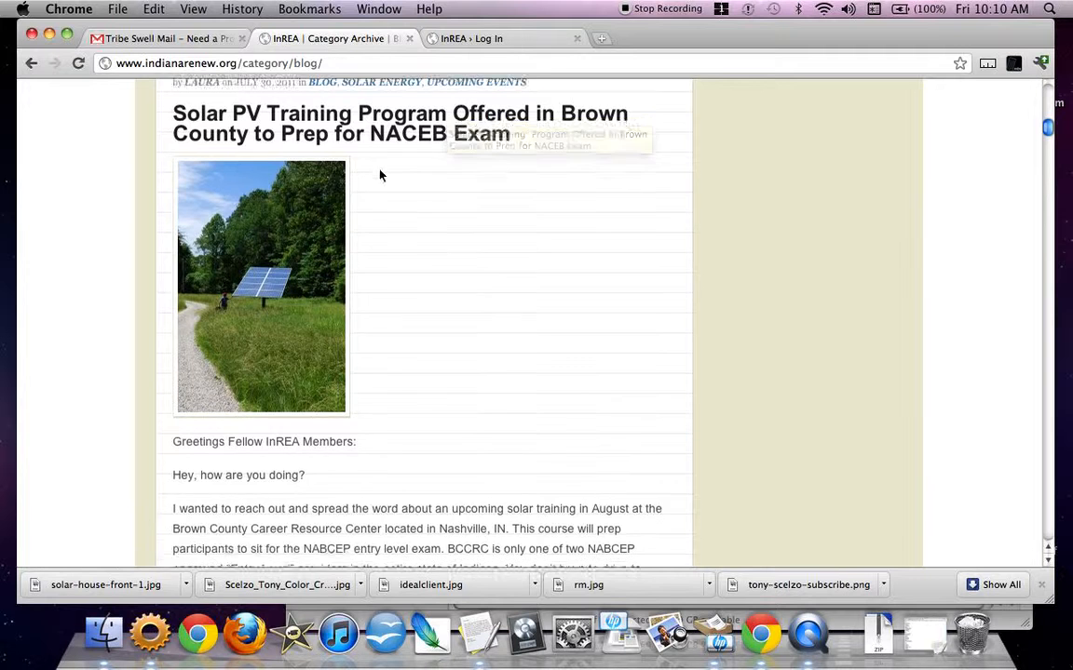
scroll(383, 172, "up", 2)
scroll(566, 244, "down", 3)
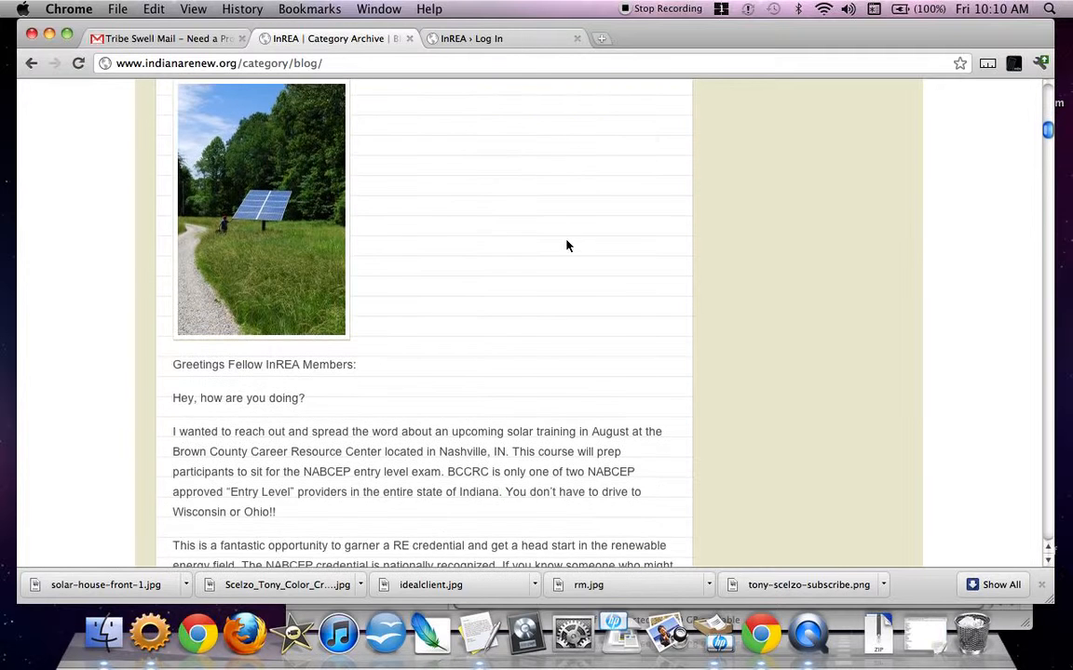
scroll(566, 245, "up", 3)
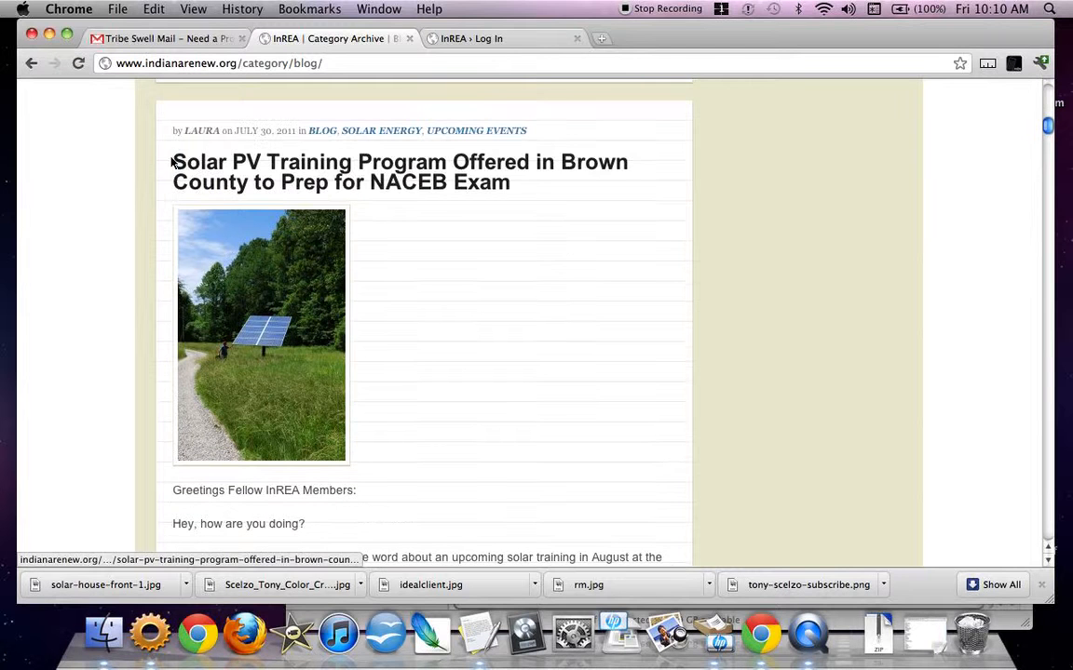
Switch to the InREA WordPress login page and log in with the prefilled admin credentials
left_click(474, 40)
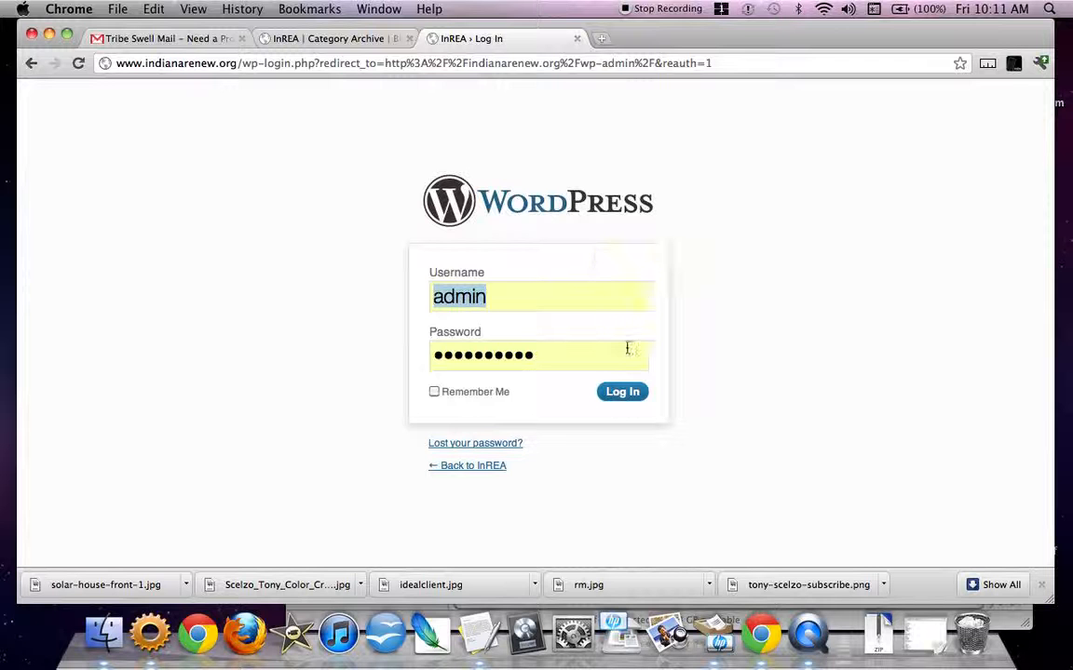
left_click(546, 355)
left_click(605, 395)
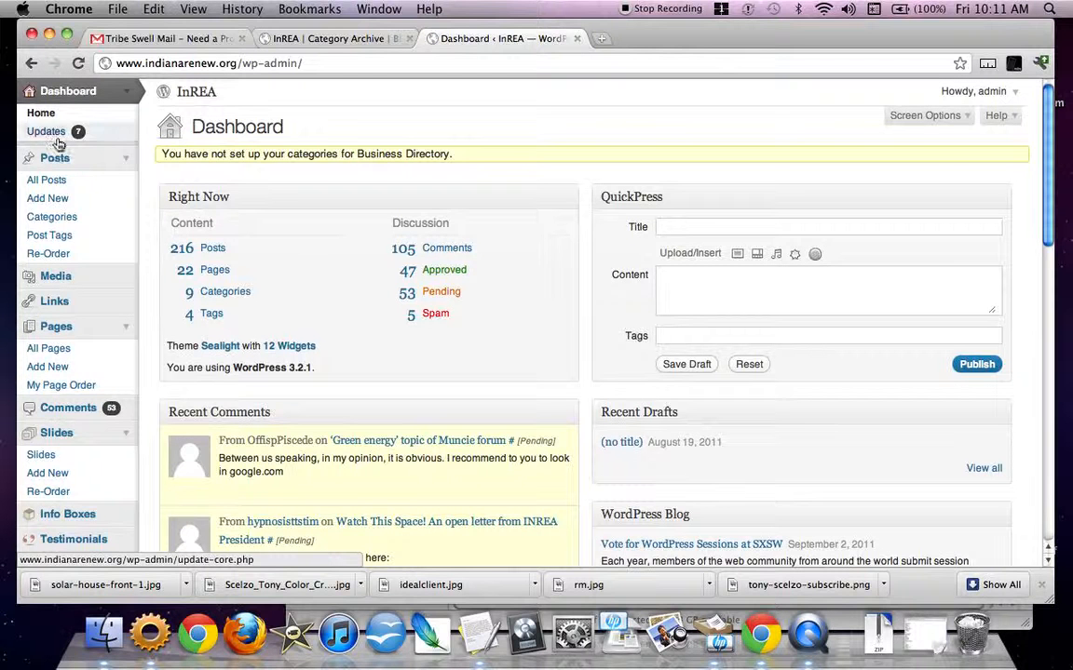
Collapse the Posts, Pages and Slides sections of the dashboard's navigation
left_click(125, 158)
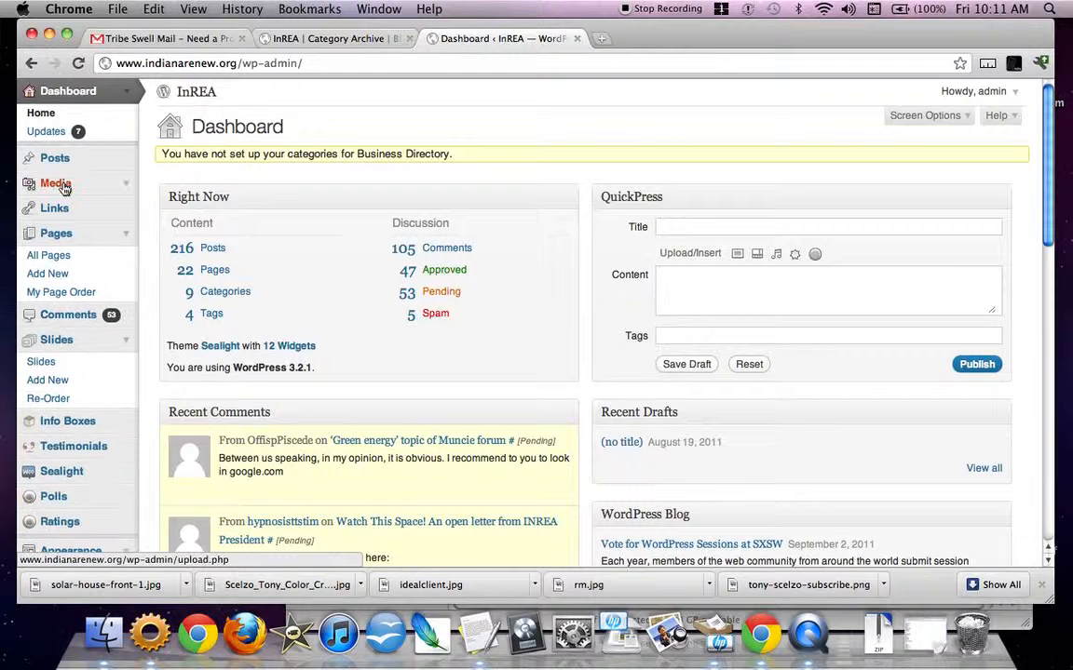
left_click(126, 233)
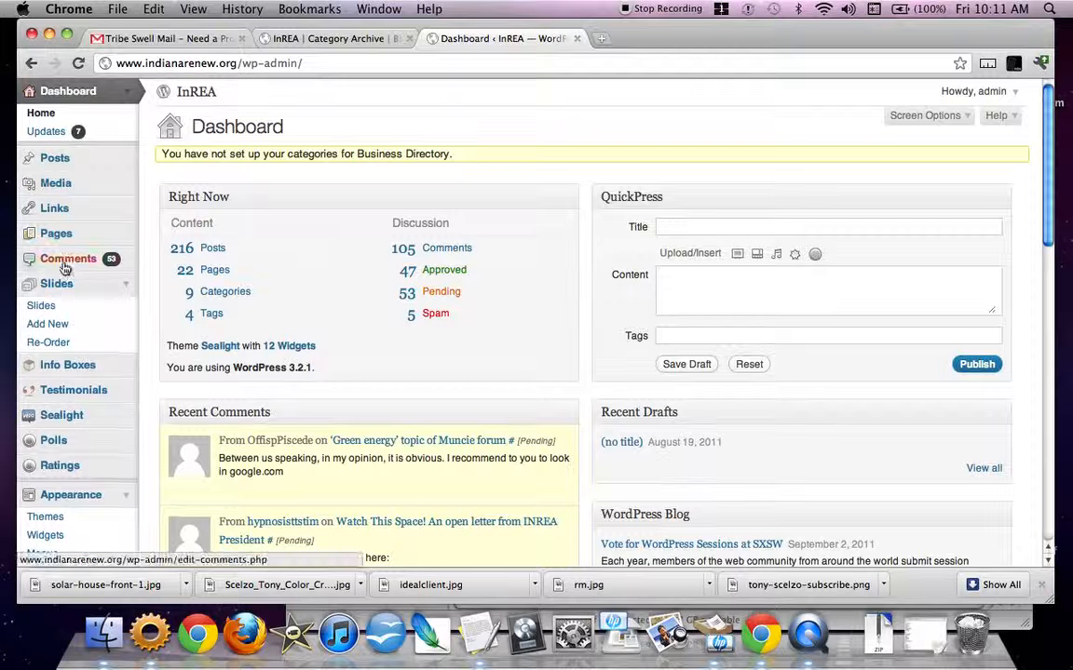
left_click(125, 284)
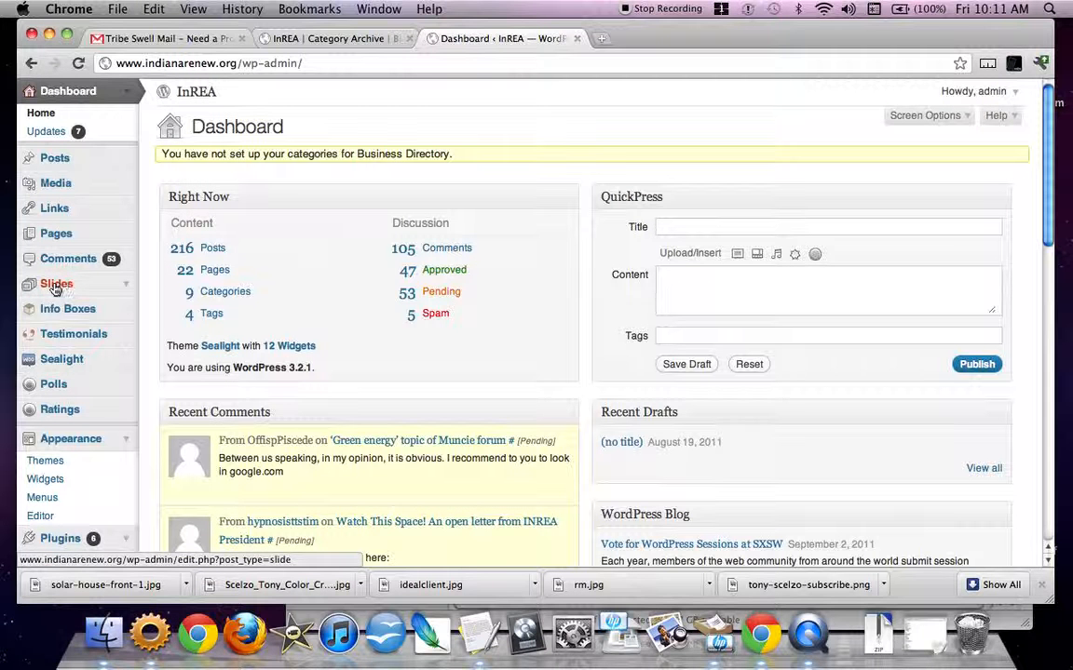
Open the list of slides and start a new slide
left_click(128, 289)
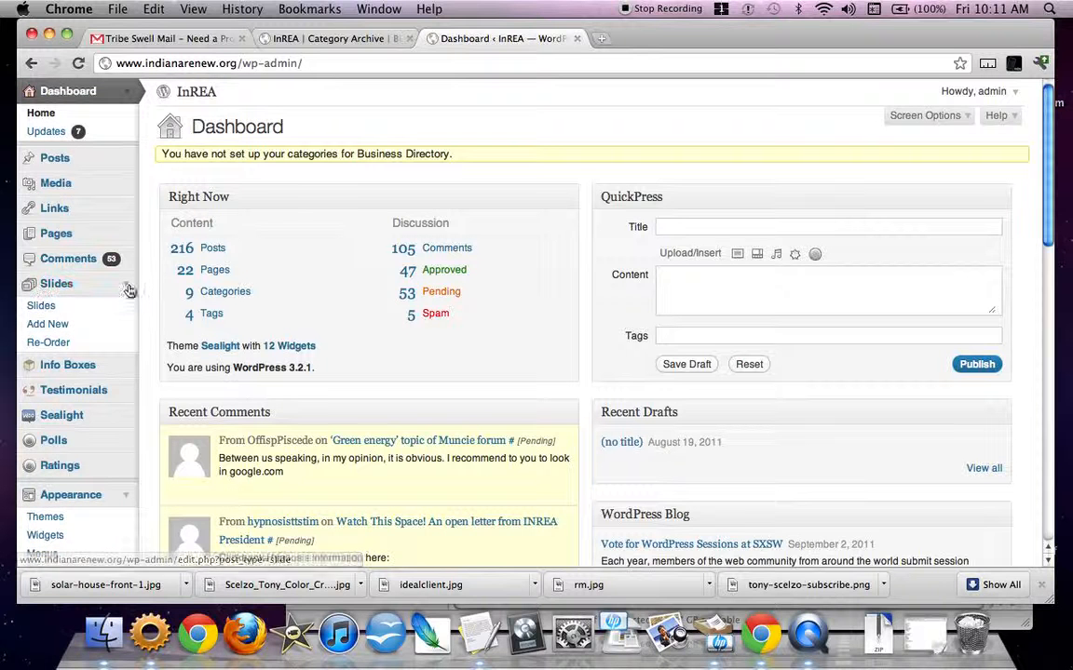
left_click(41, 307)
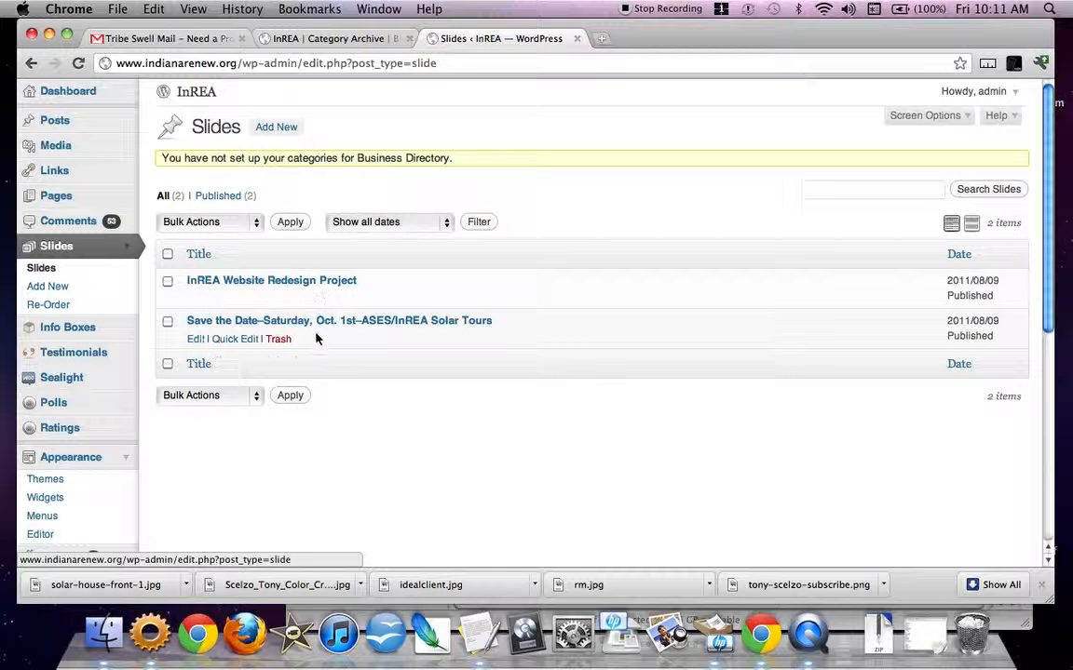
left_click(289, 128)
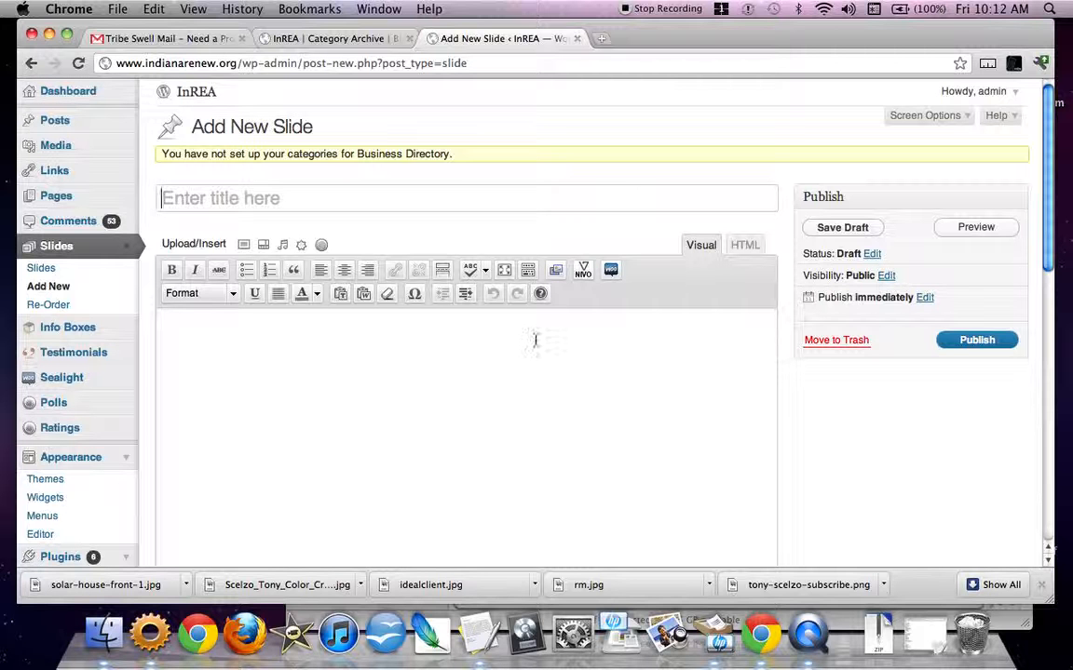
Copy the blog post title "Solar PV Training Program Offered in Brown County to Prep for NACEB Exam" into the new slide's title
left_click(324, 40)
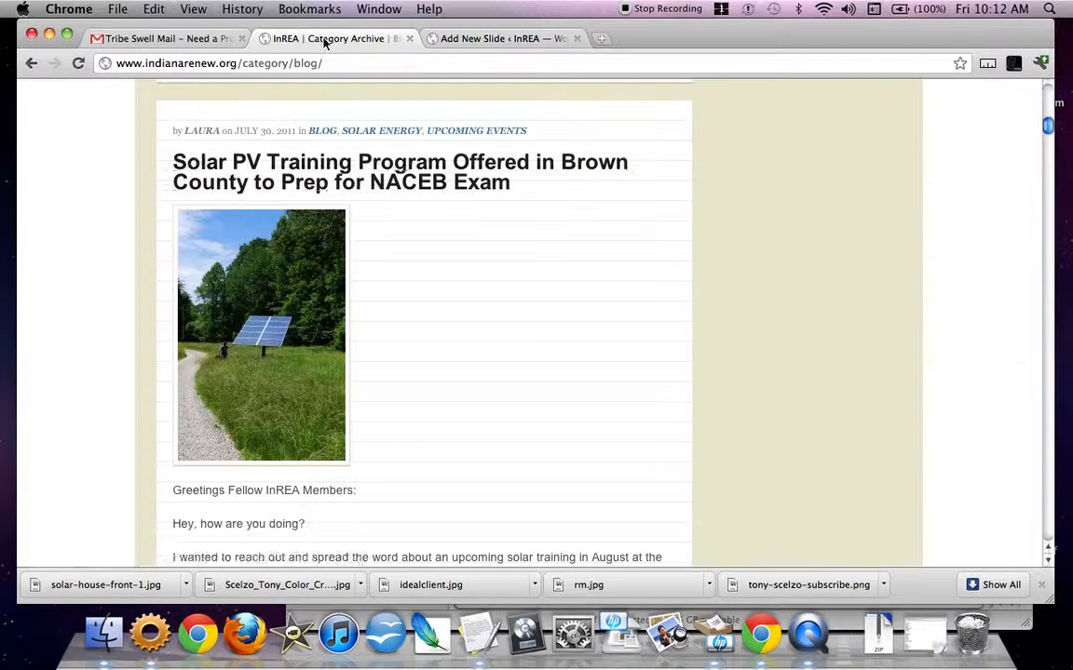
left_click_drag(169, 166, 502, 192)
key("super+c")
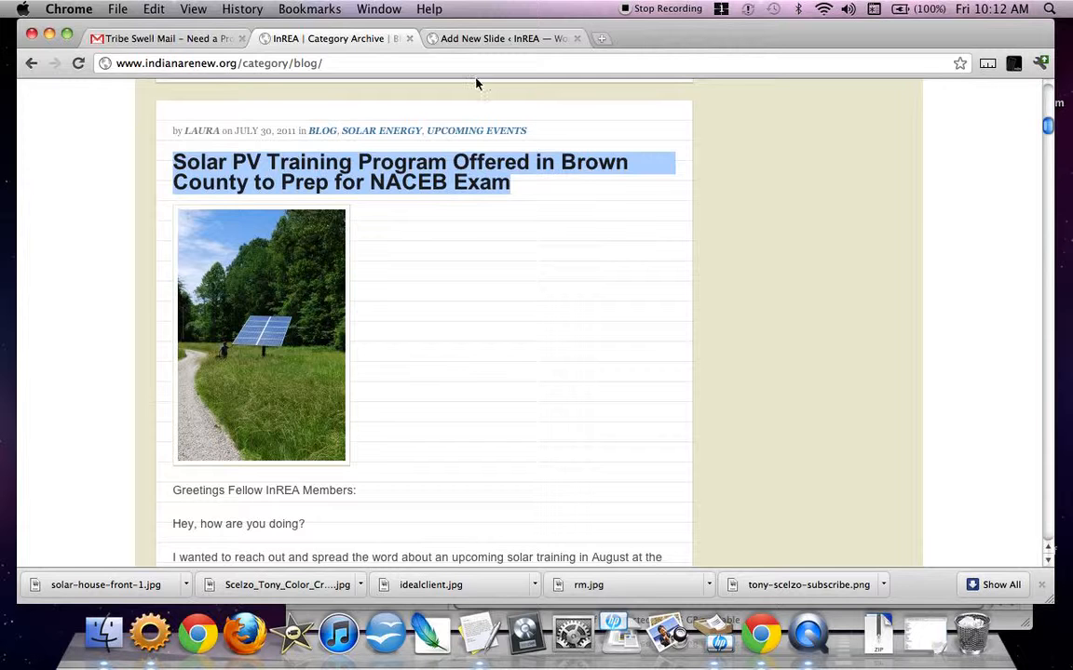
left_click(466, 38)
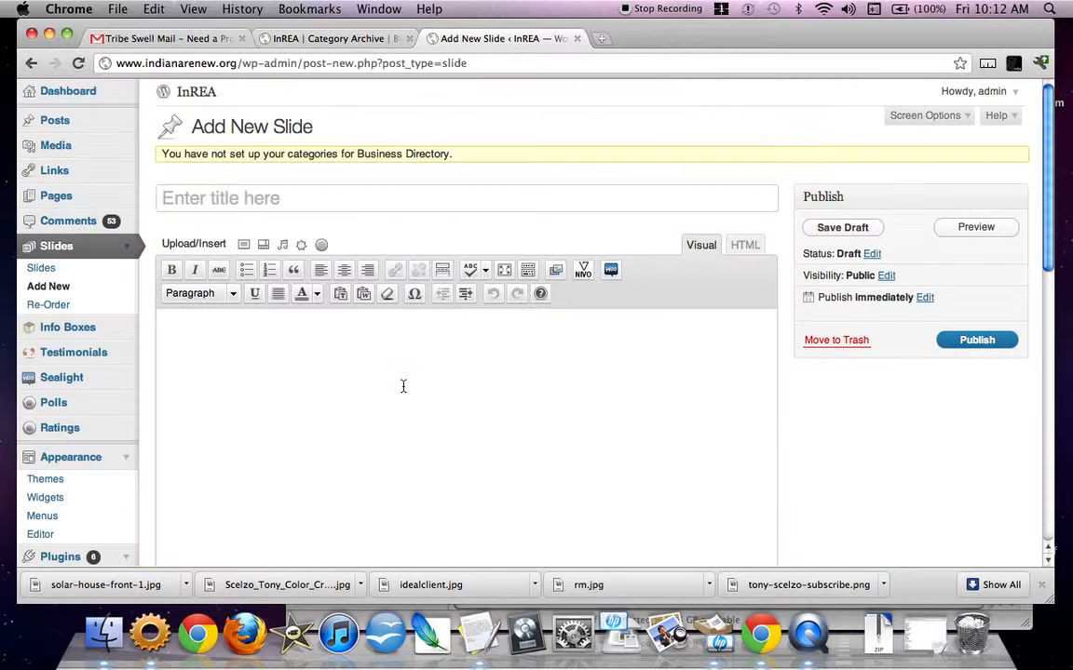
left_click(453, 200)
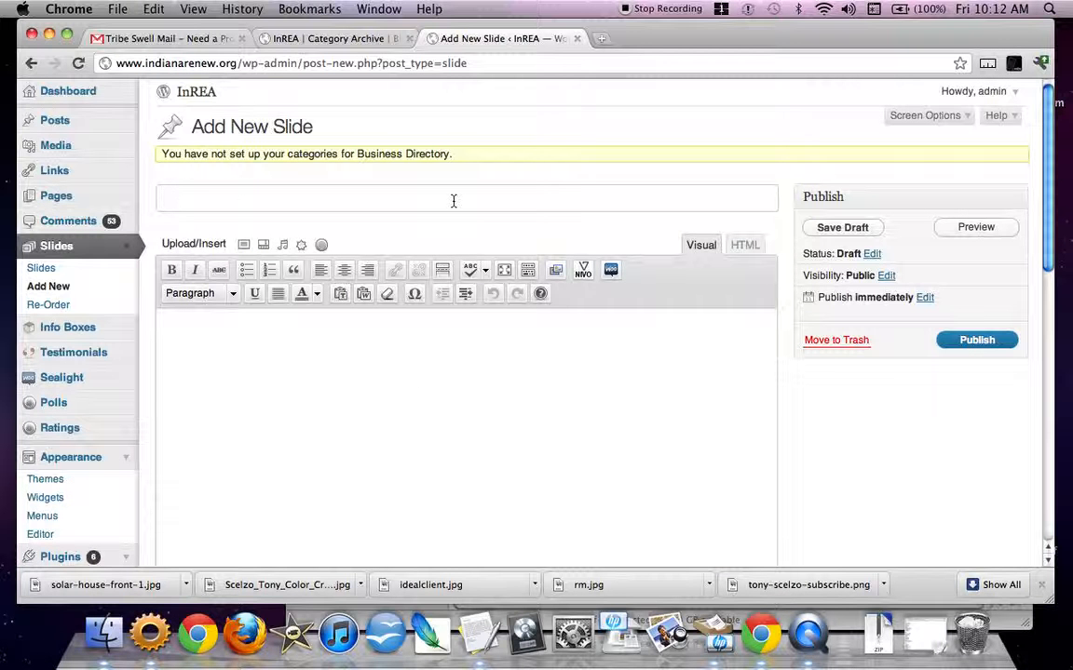
key("super+v")
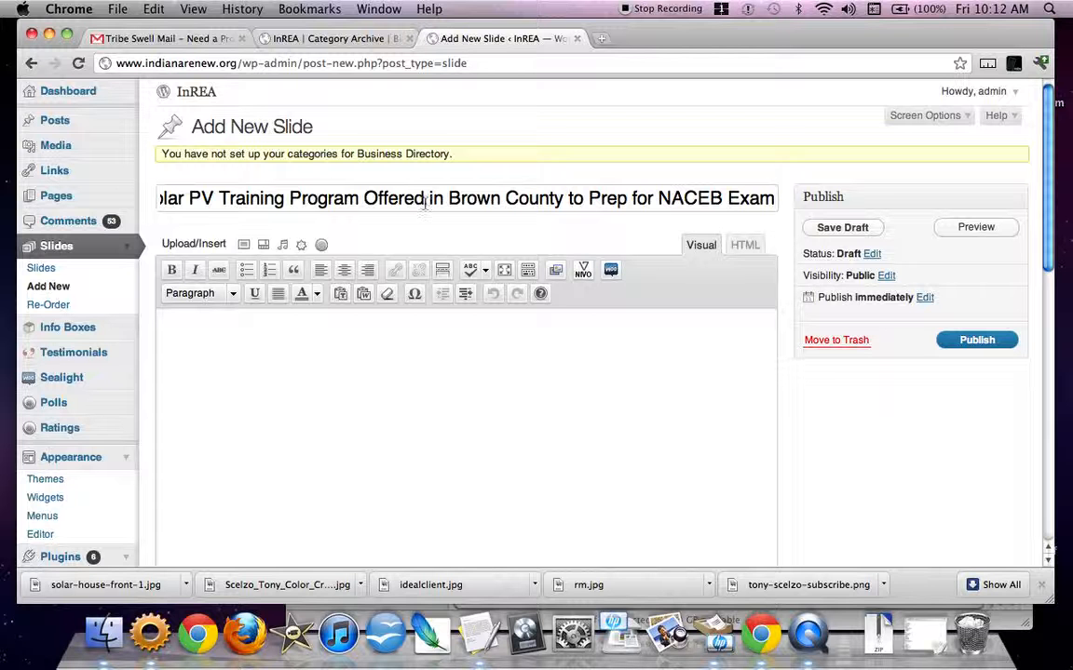
Hide and show the second row of formatting tools in the slide's content editor
left_click(237, 363)
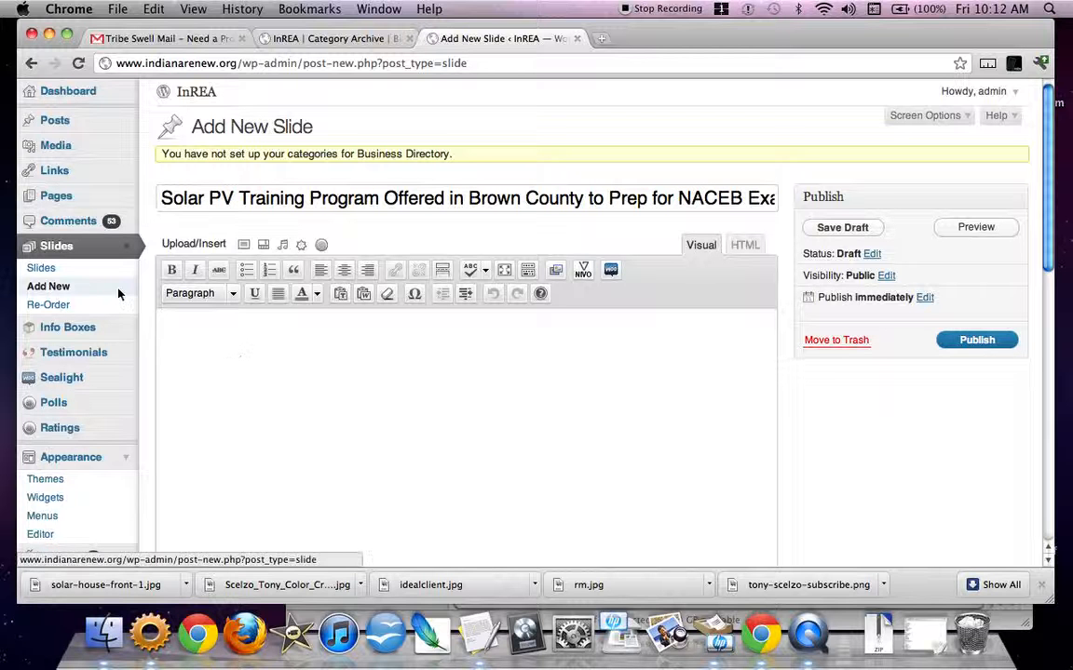
left_click(528, 271)
left_click(528, 271)
left_click(528, 270)
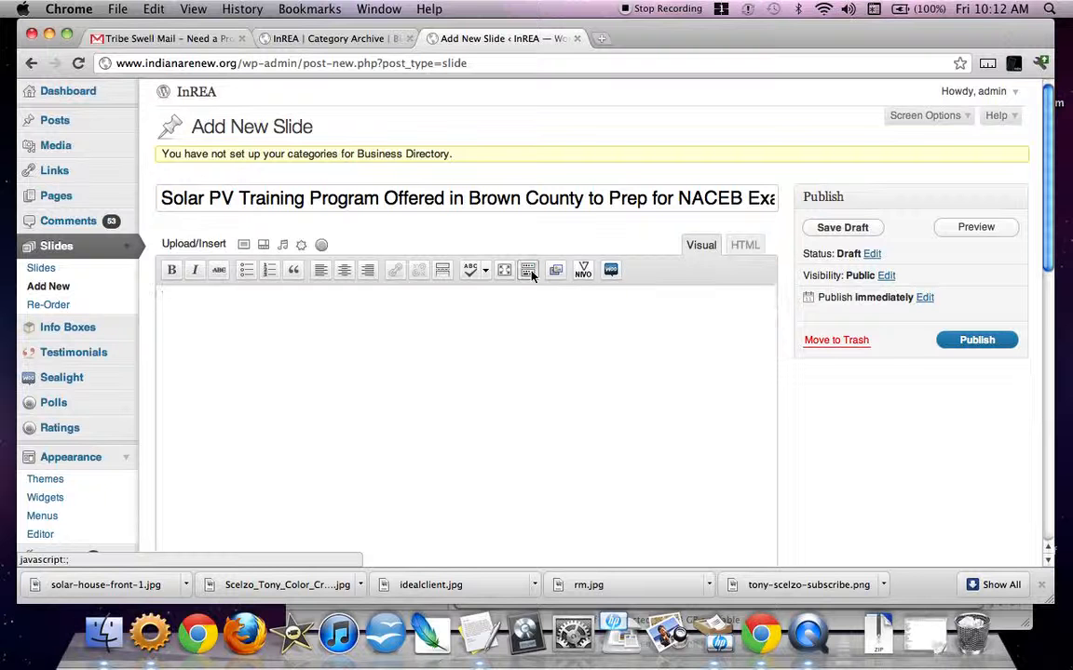
left_click(528, 271)
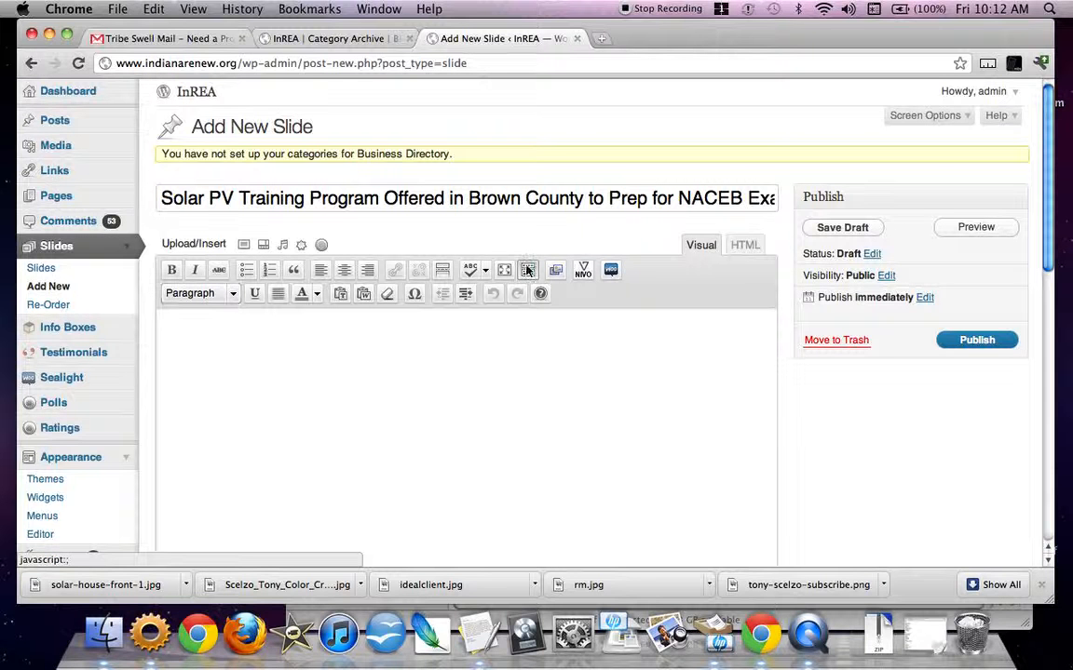
Set the text format of the slide's empty content area to Heading 2
scroll(371, 273, "down", 1)
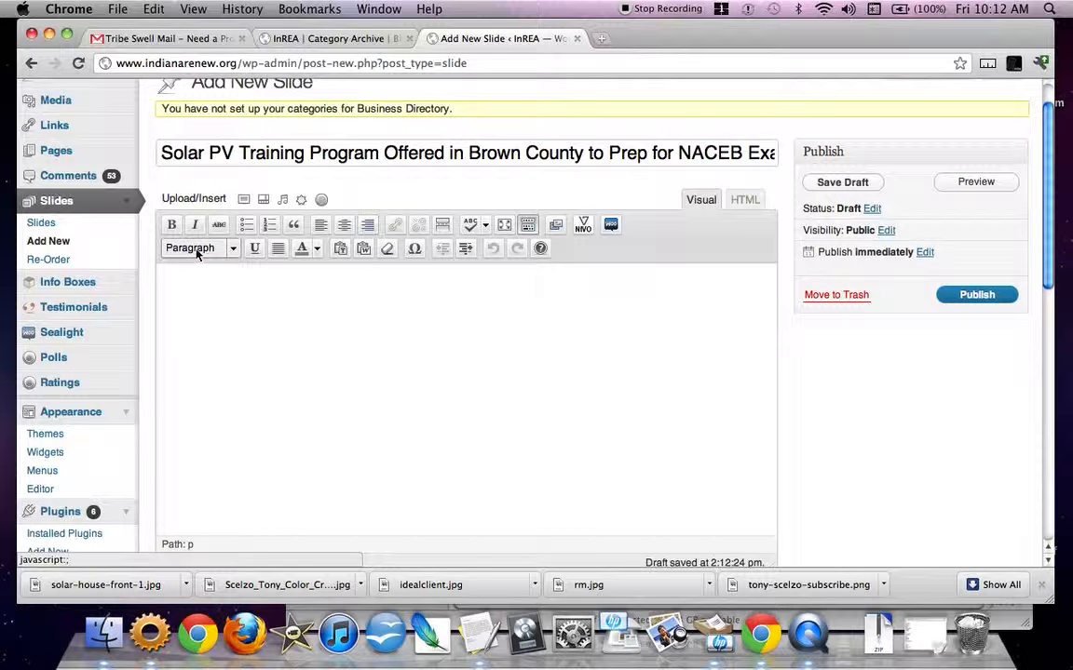
left_click(231, 249)
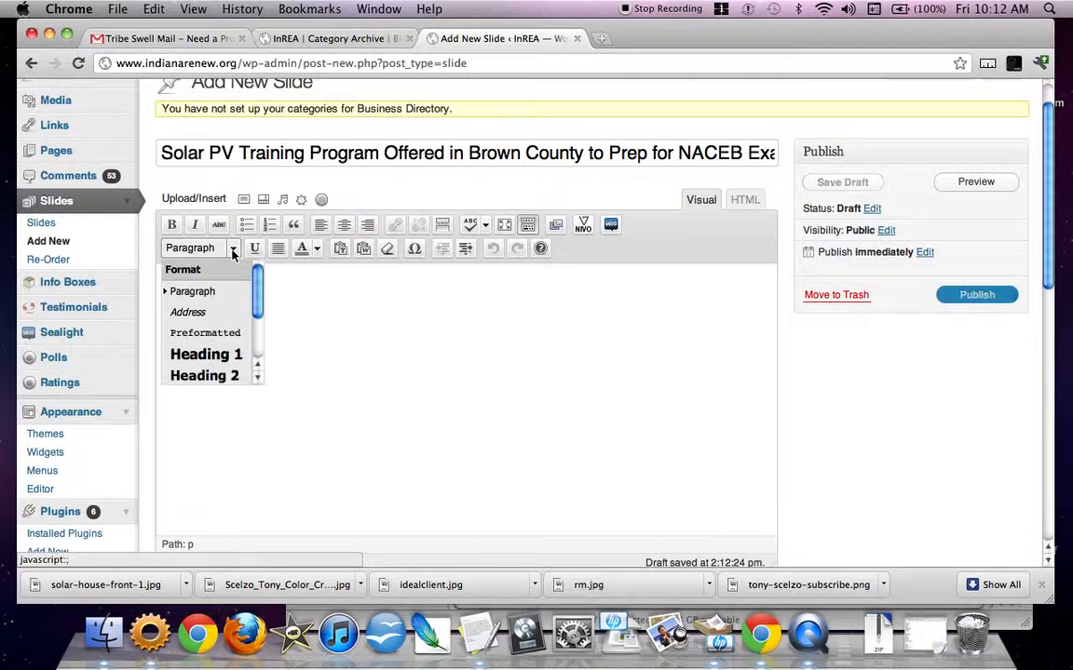
left_click(207, 376)
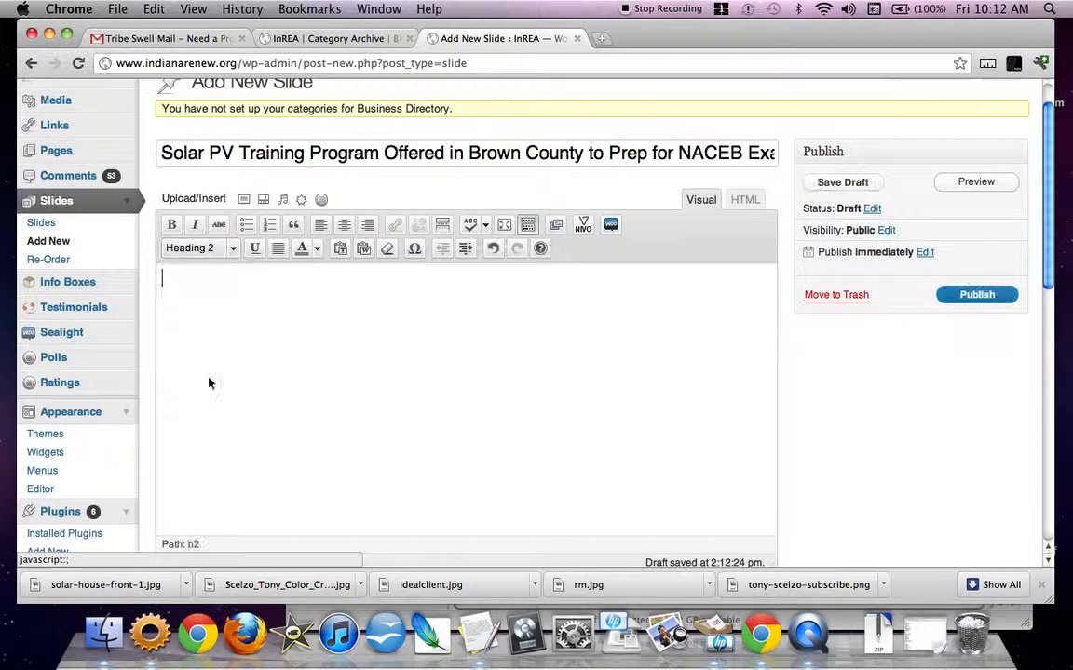
Examine the heading style of the homepage slide and the title of the Solar PV training blog post
left_click(340, 40)
scroll(325, 244, "up", 10)
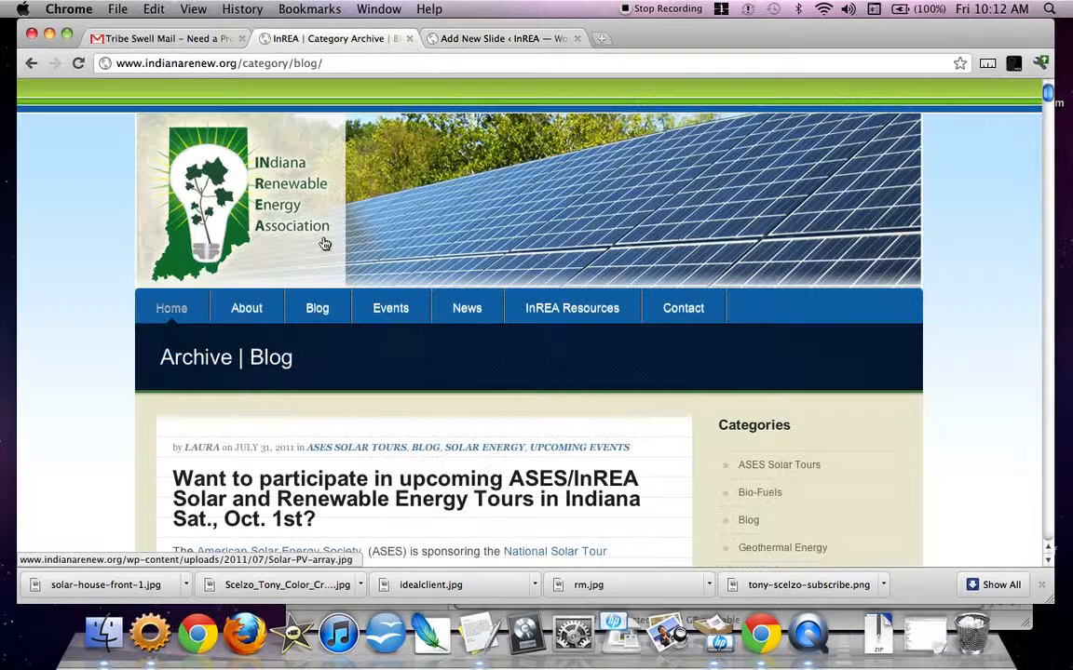
left_click(233, 222)
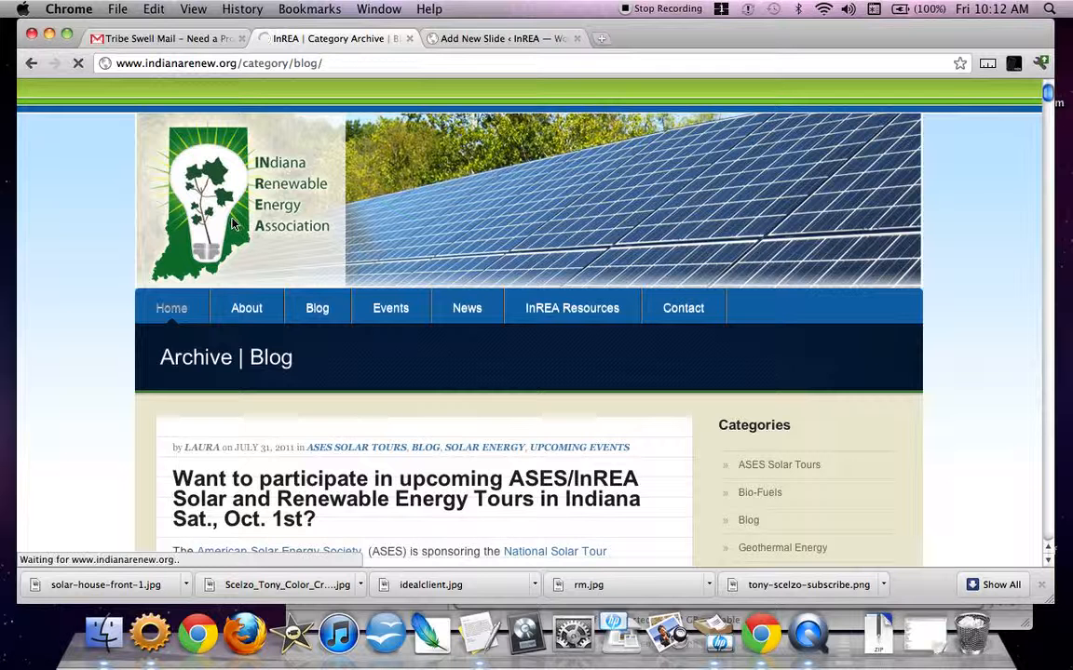
scroll(242, 309, "down", 3)
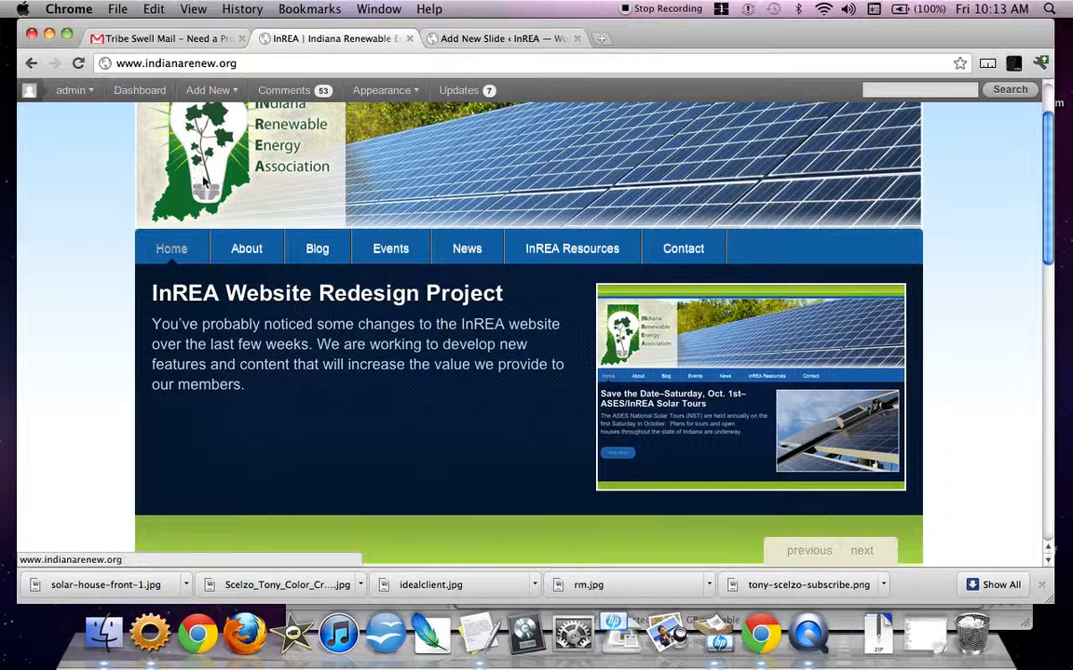
left_click(33, 61)
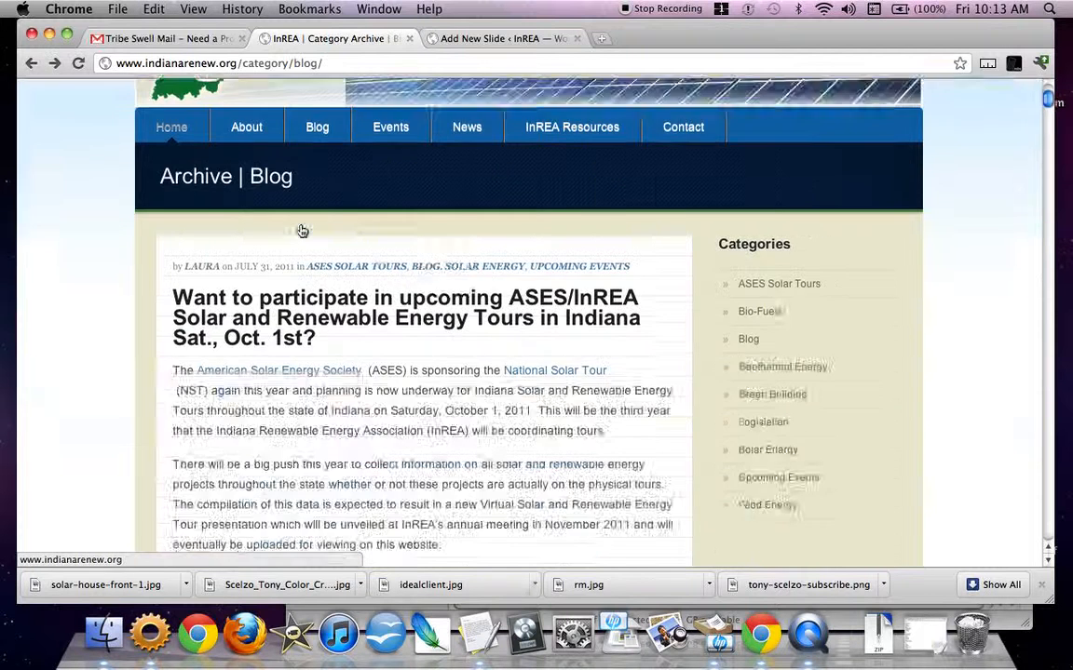
scroll(302, 231, "down", 15)
scroll(302, 230, "up", 3)
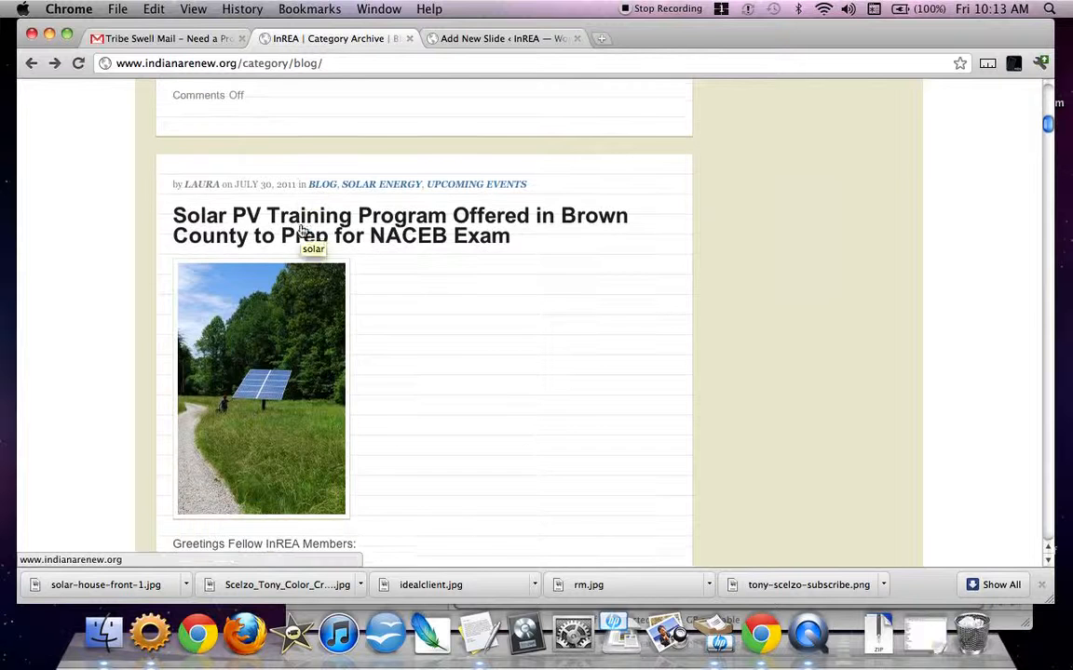
Enter the heading "Solar PV Training Program Offered in Brown County" in the new slide's content and start a paragraph below it
left_click(493, 38)
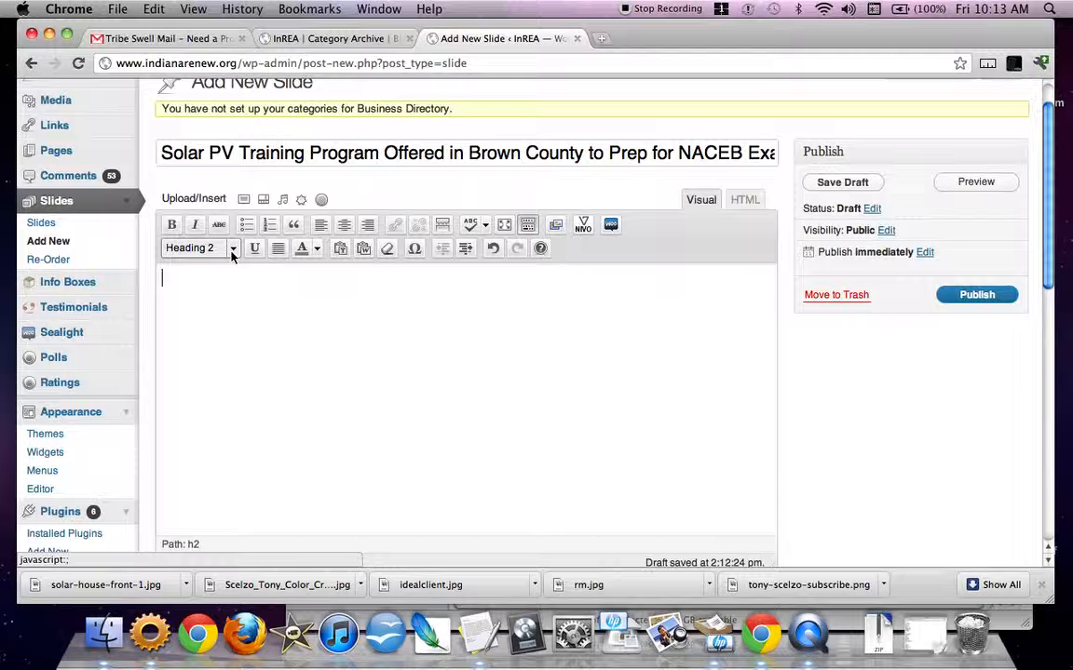
type("Solar PV")
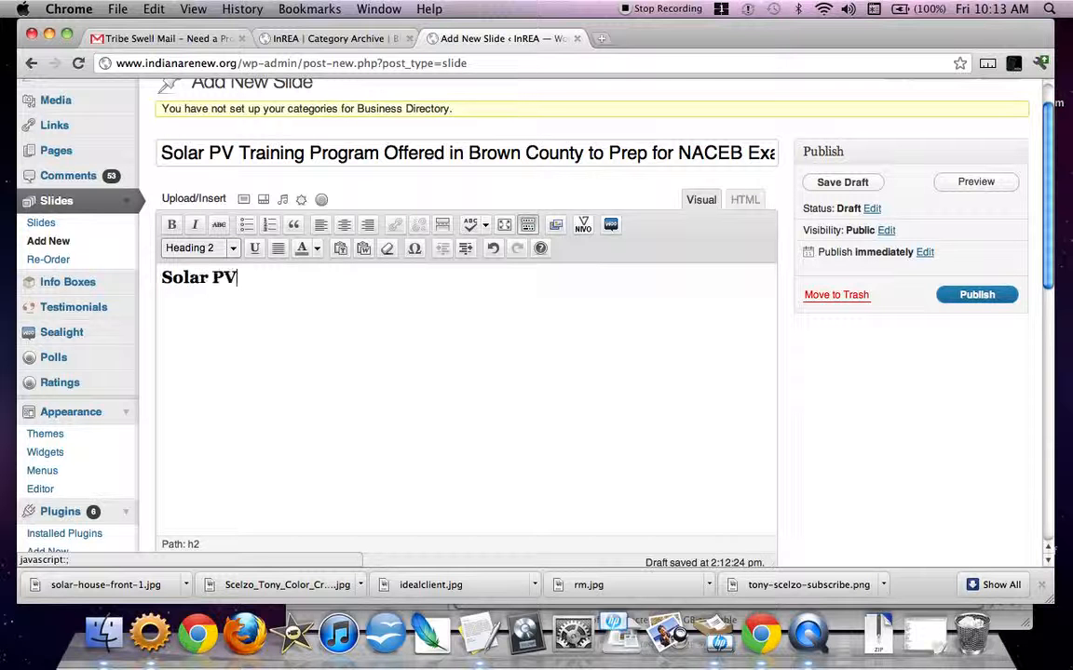
type(" Training")
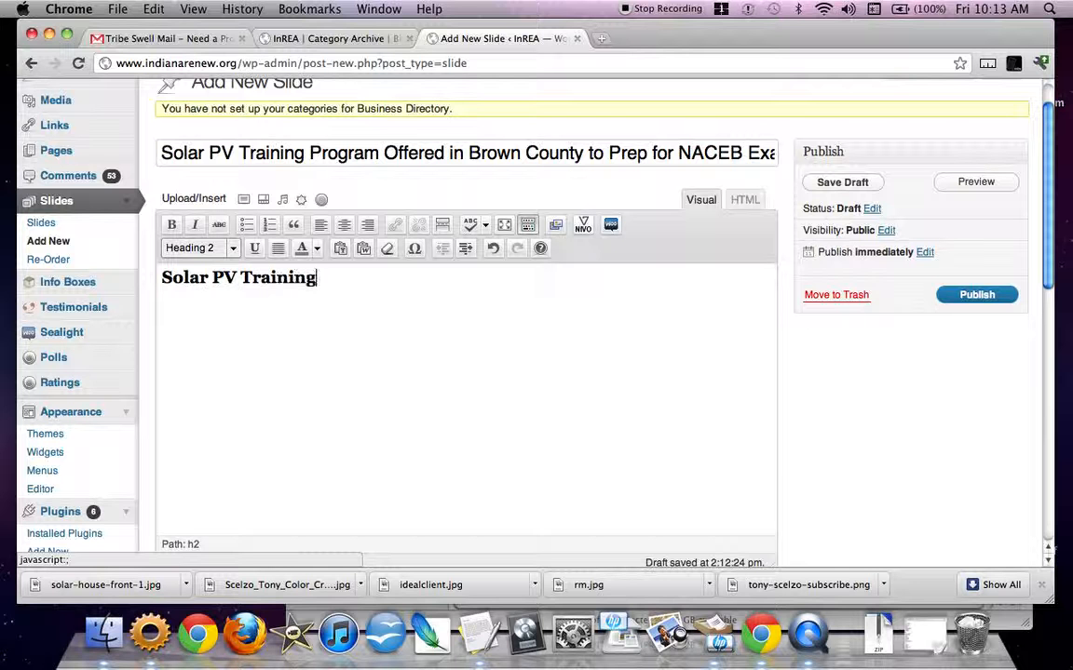
type(" Program")
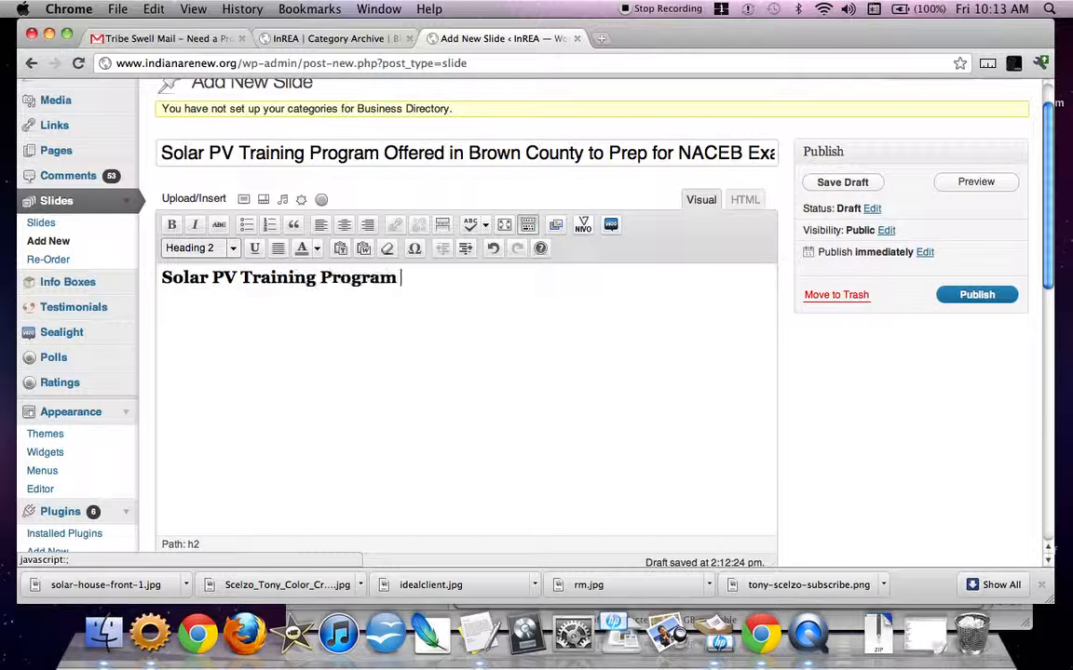
type(" Offered in Br")
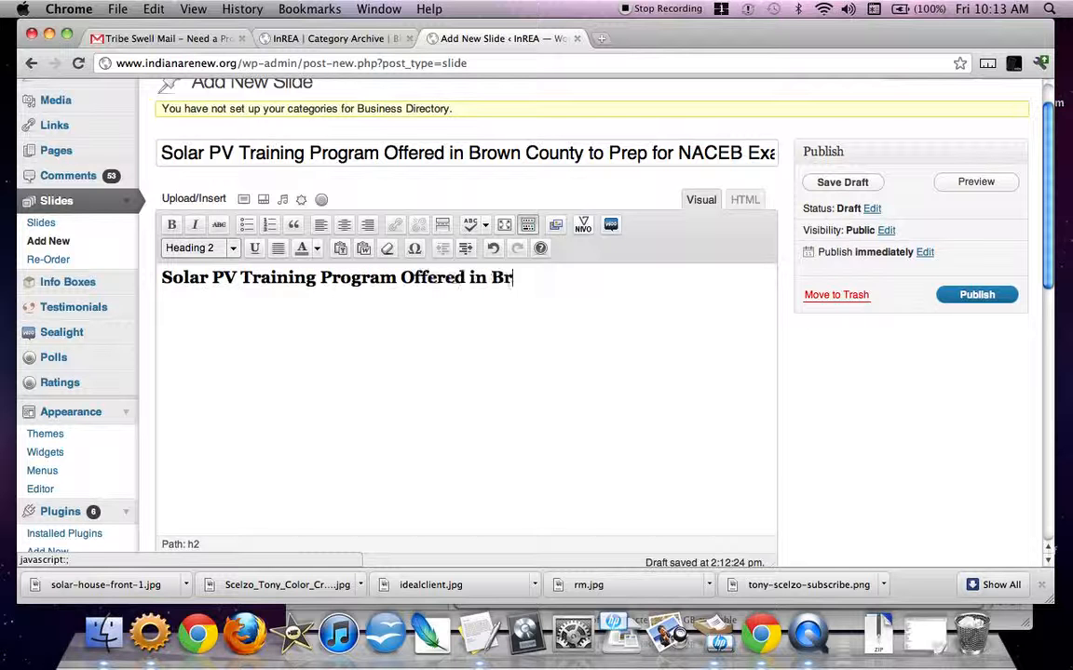
type("own County")
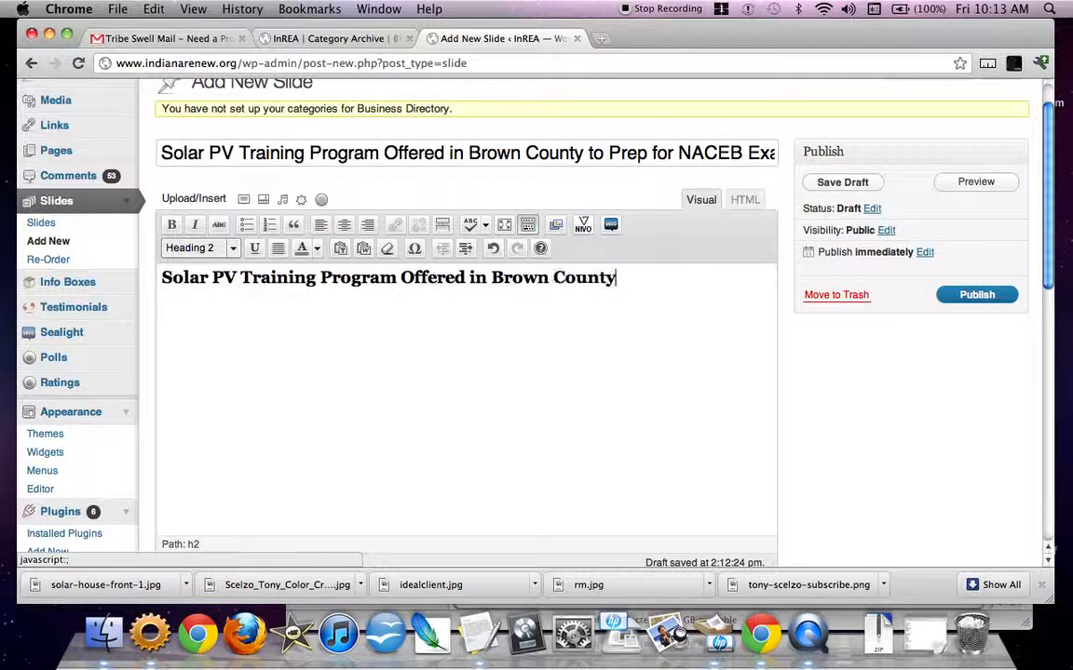
key("Return")
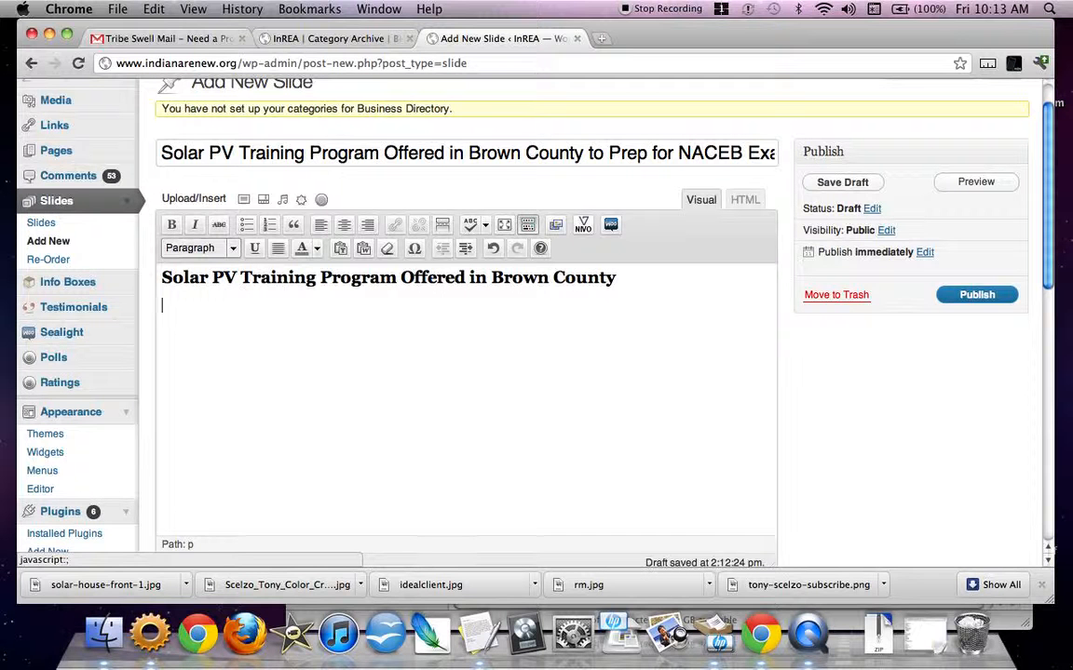
Copy the blog post's paragraph starting "I wanted to reach out and spread the word" into the slide's content below the heading
left_click(354, 40)
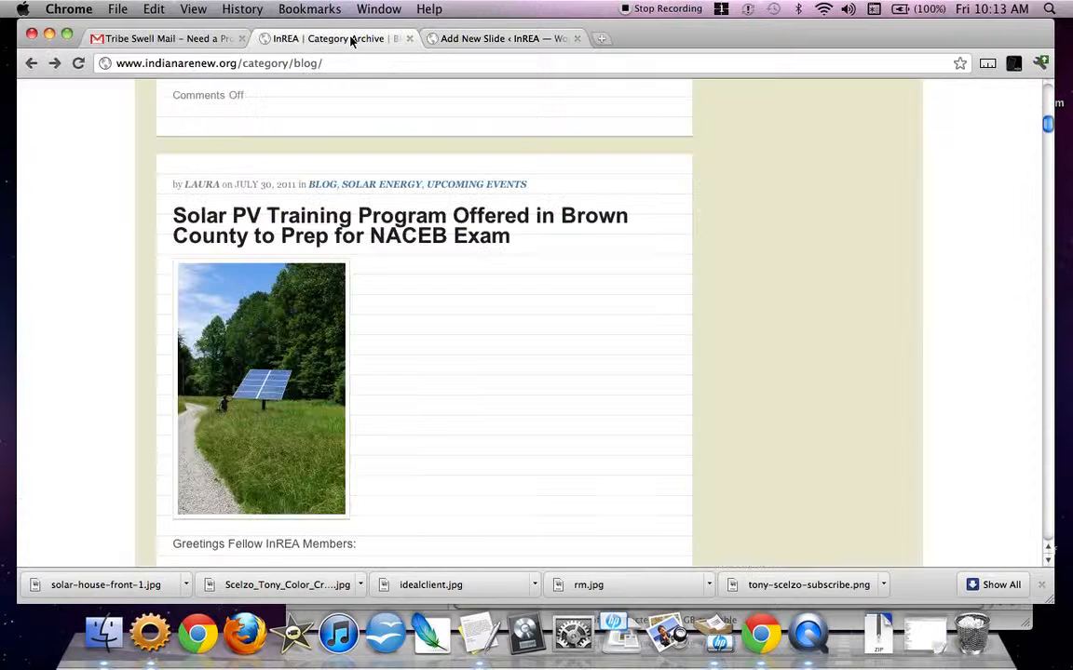
scroll(404, 405, "down", 3)
scroll(404, 405, "down", 3)
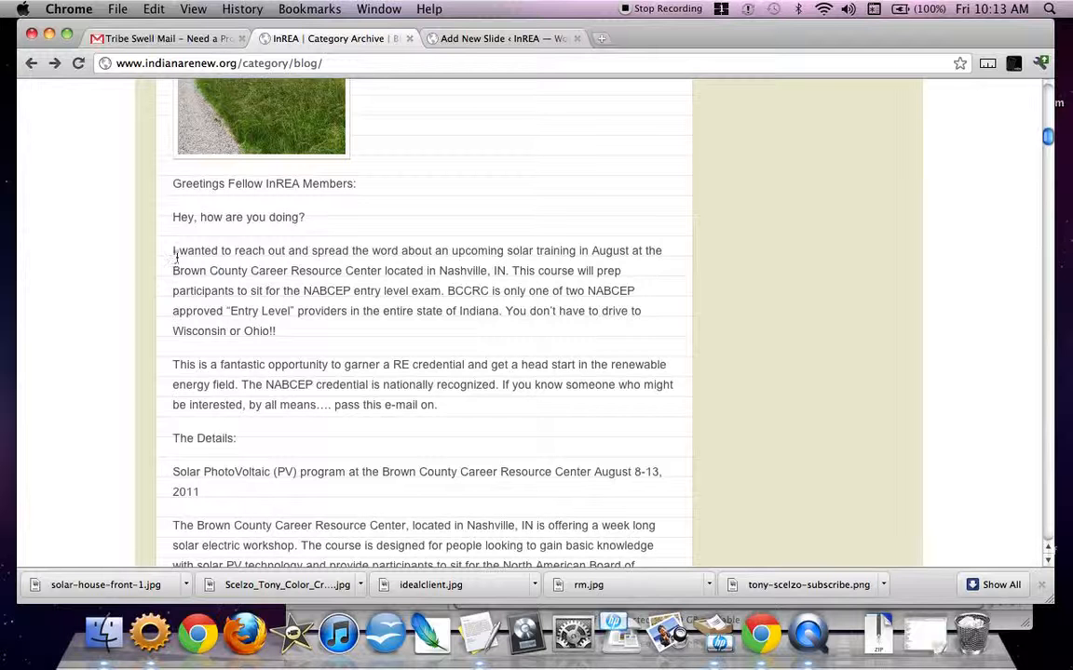
left_click_drag(174, 252, 359, 323)
key("super+c")
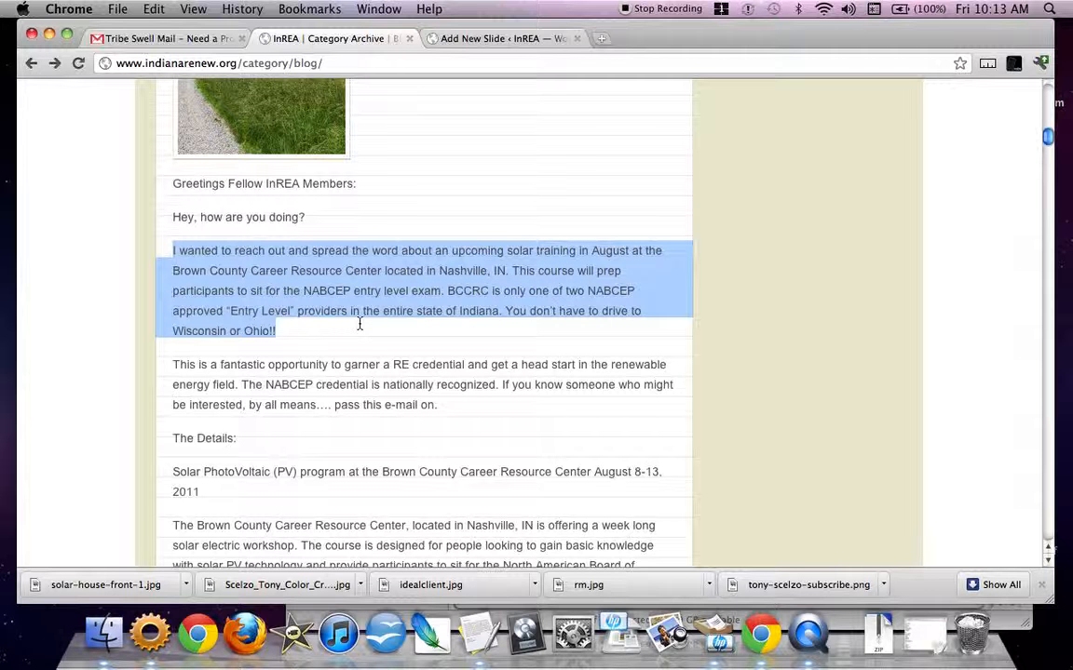
left_click(533, 41)
key("Return")
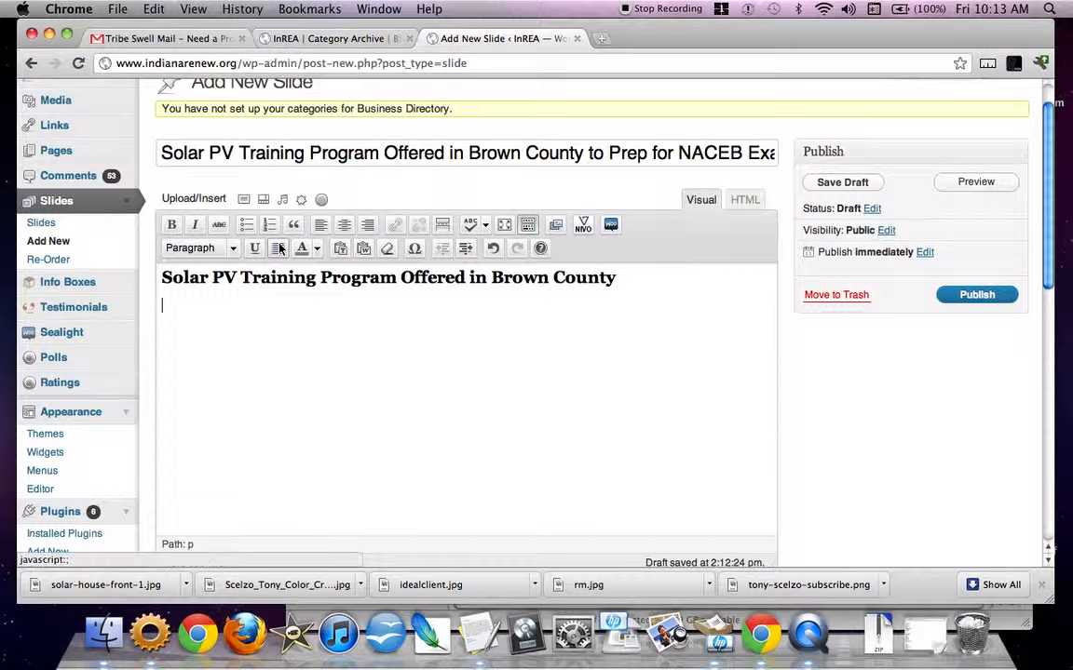
key("super+v")
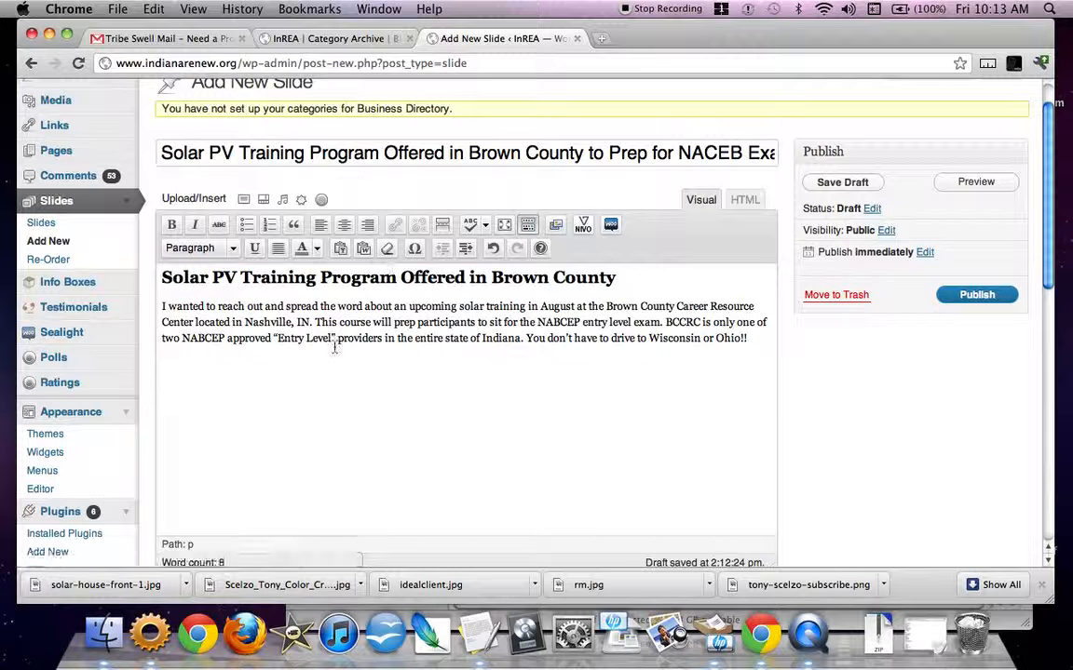
Examine how text and image are laid out in the homepage slides, and return to the new slide
left_click(309, 39)
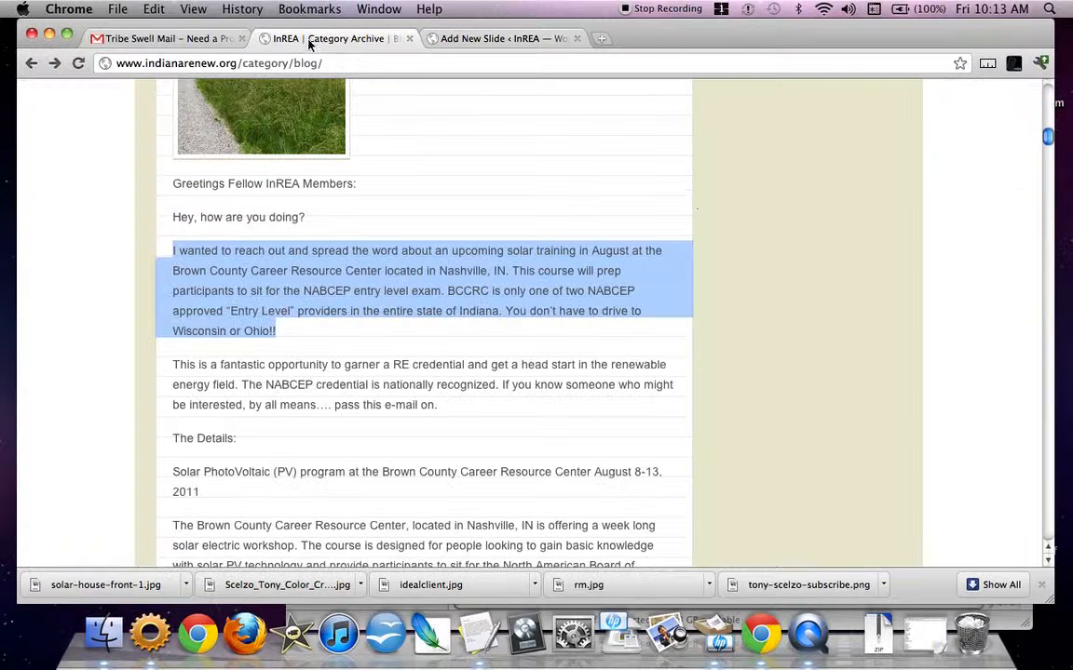
scroll(692, 202, "up", 15)
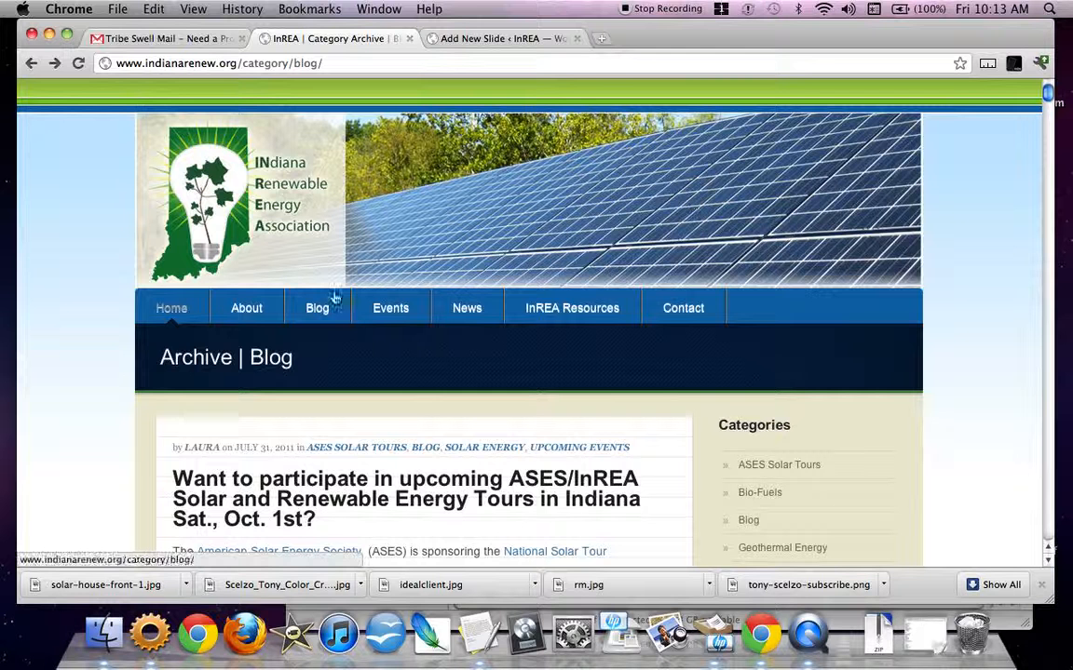
left_click(230, 254)
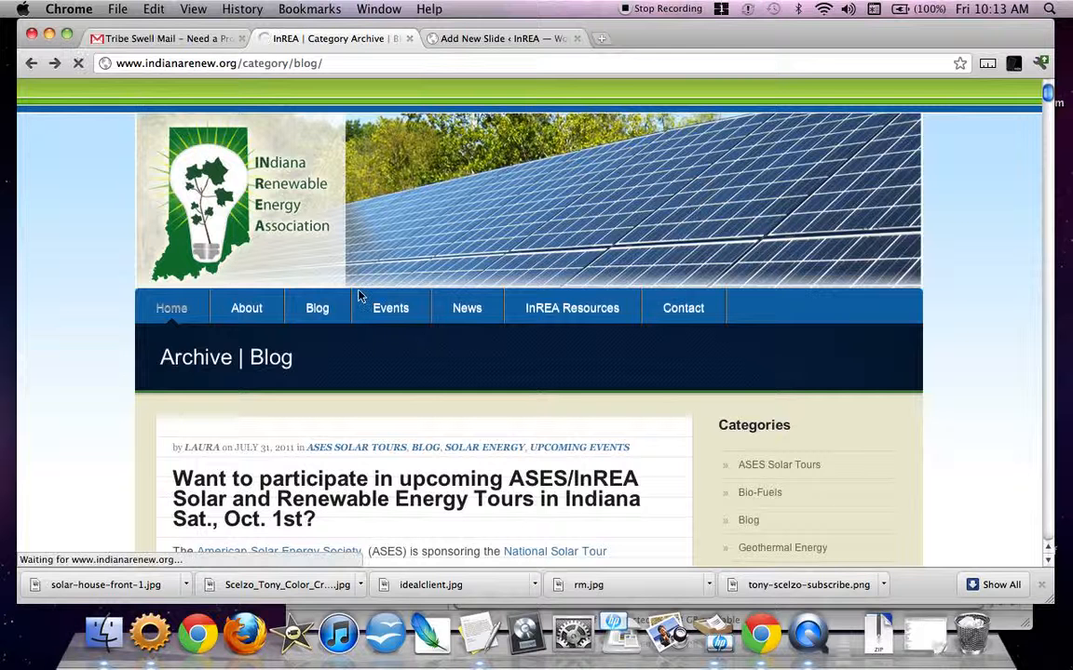
scroll(471, 326, "down", 3)
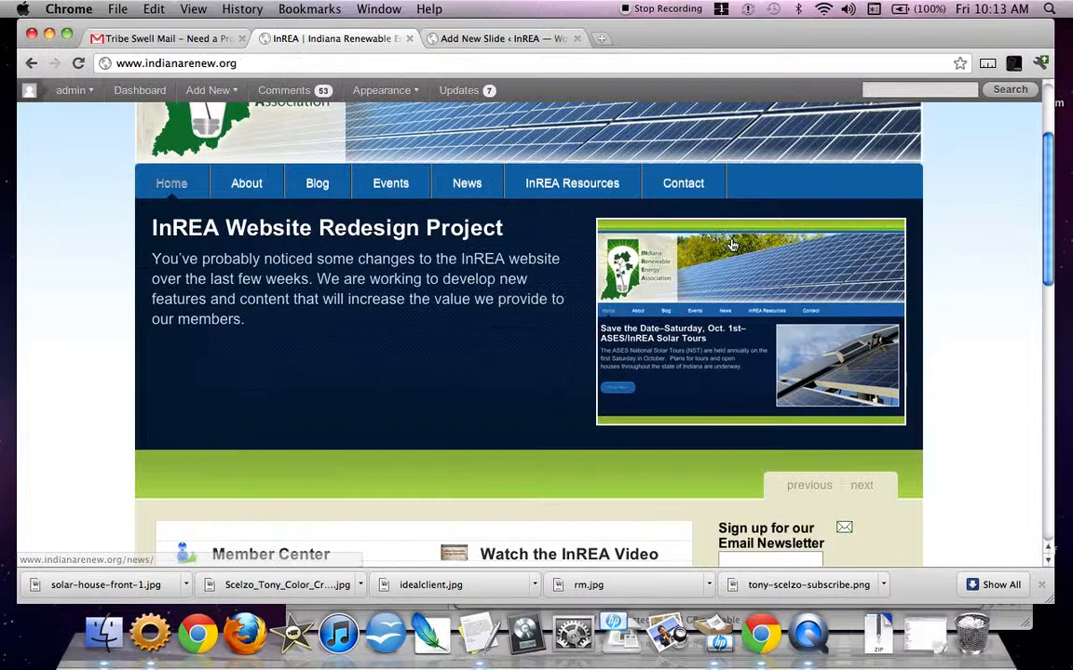
left_click(862, 486)
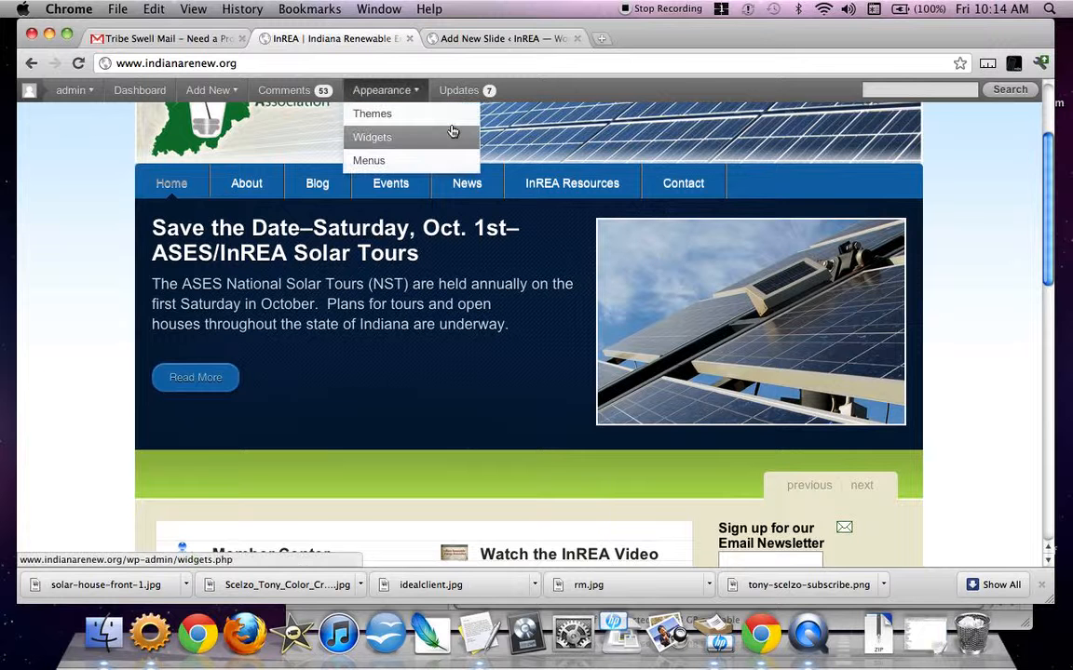
left_click(512, 40)
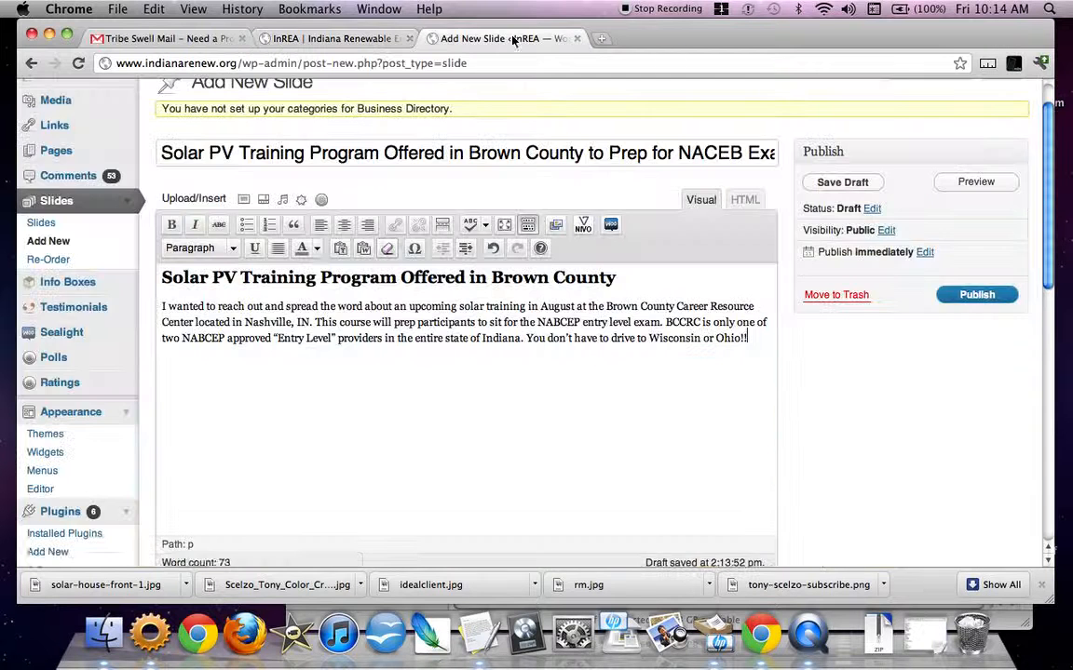
Upload solar-house-front-1.jpg from the Desktop as an image for the start of the slide's content, before the heading
left_click(159, 276)
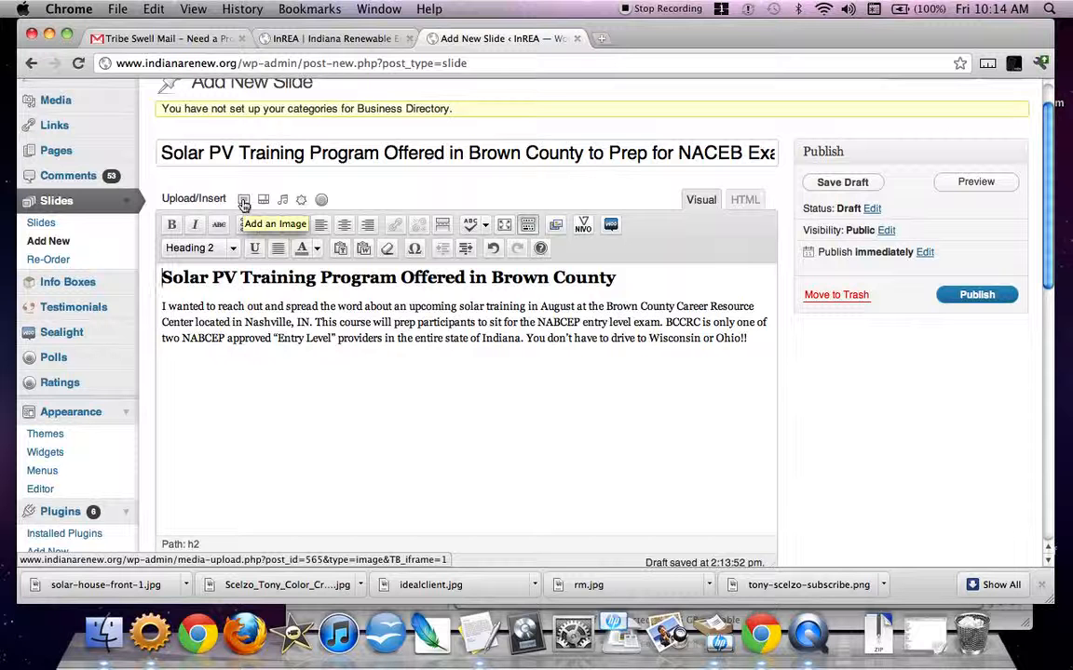
left_click(243, 201)
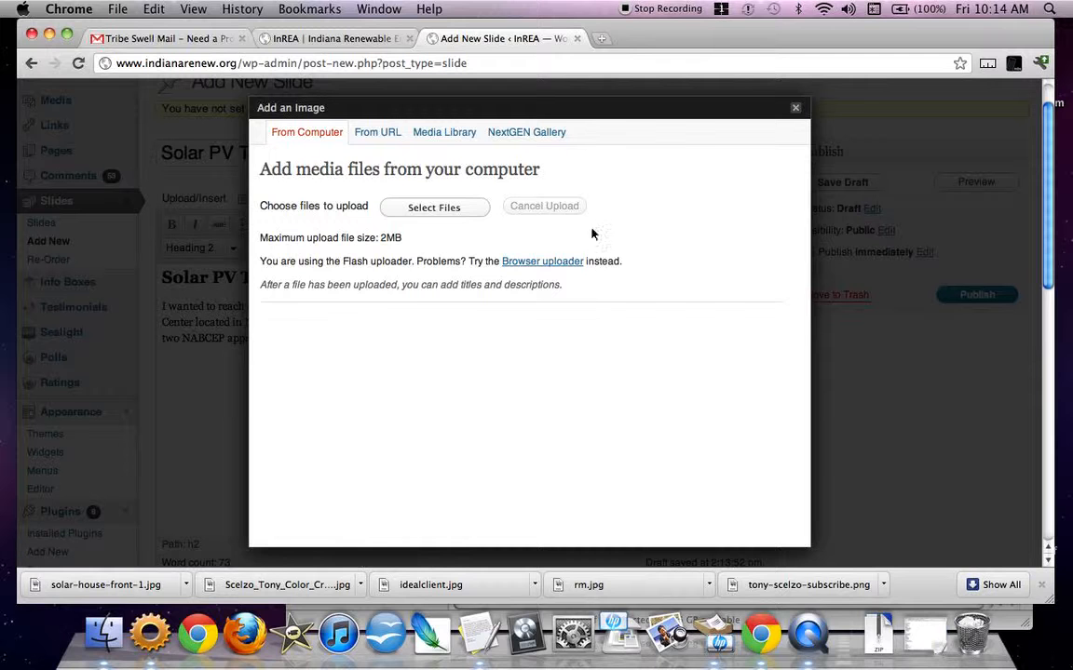
left_click(436, 207)
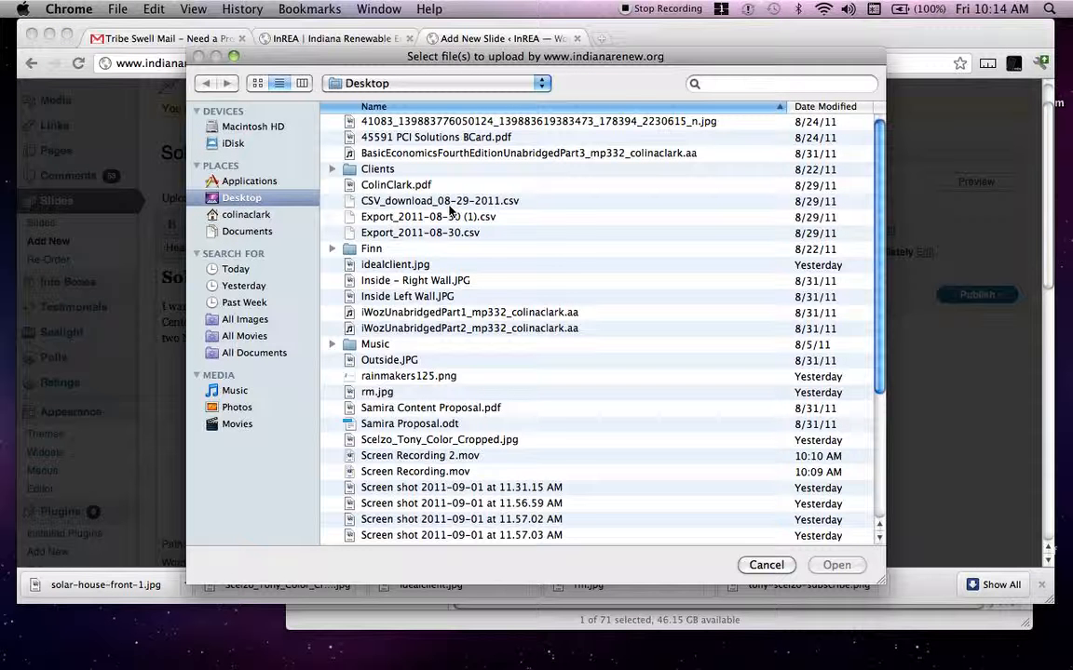
scroll(449, 211, "down", 5)
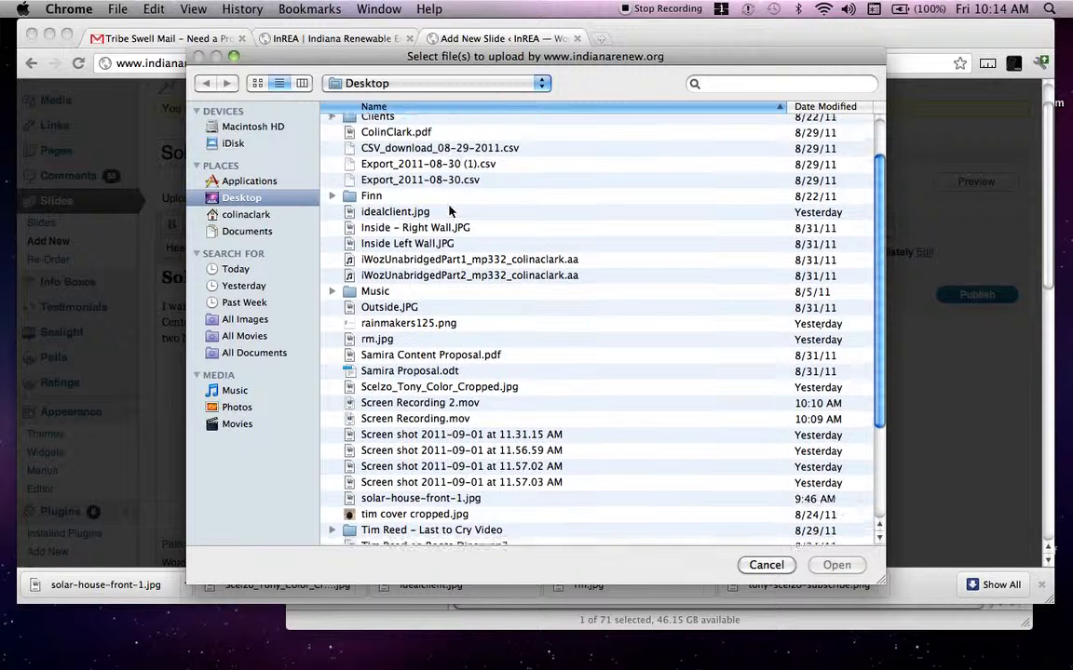
scroll(450, 211, "down", 1)
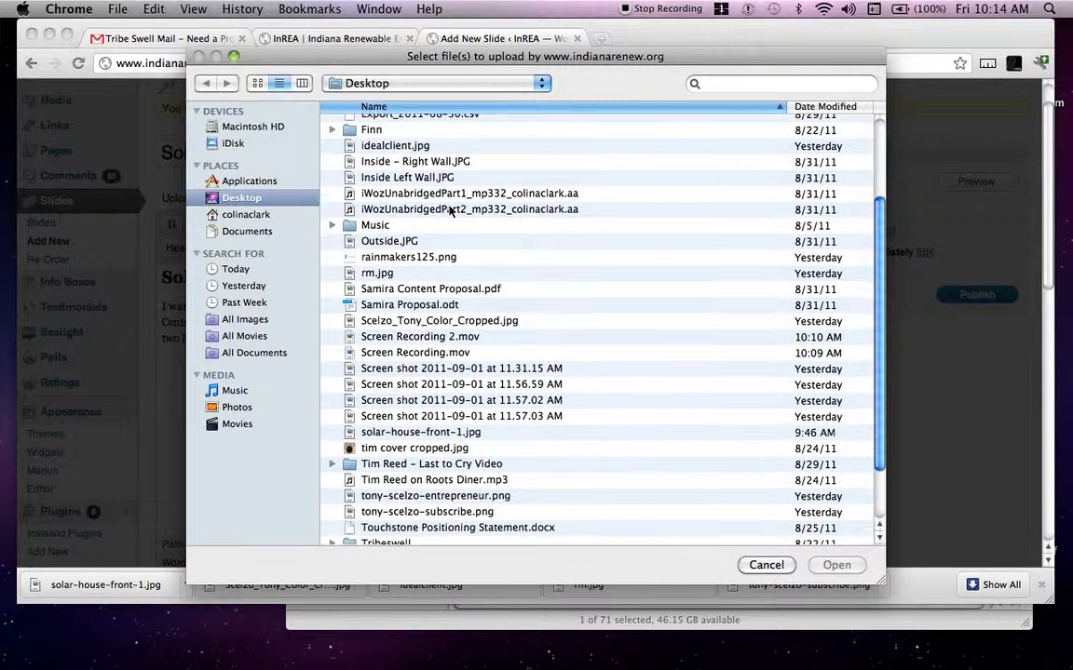
double_click(405, 433)
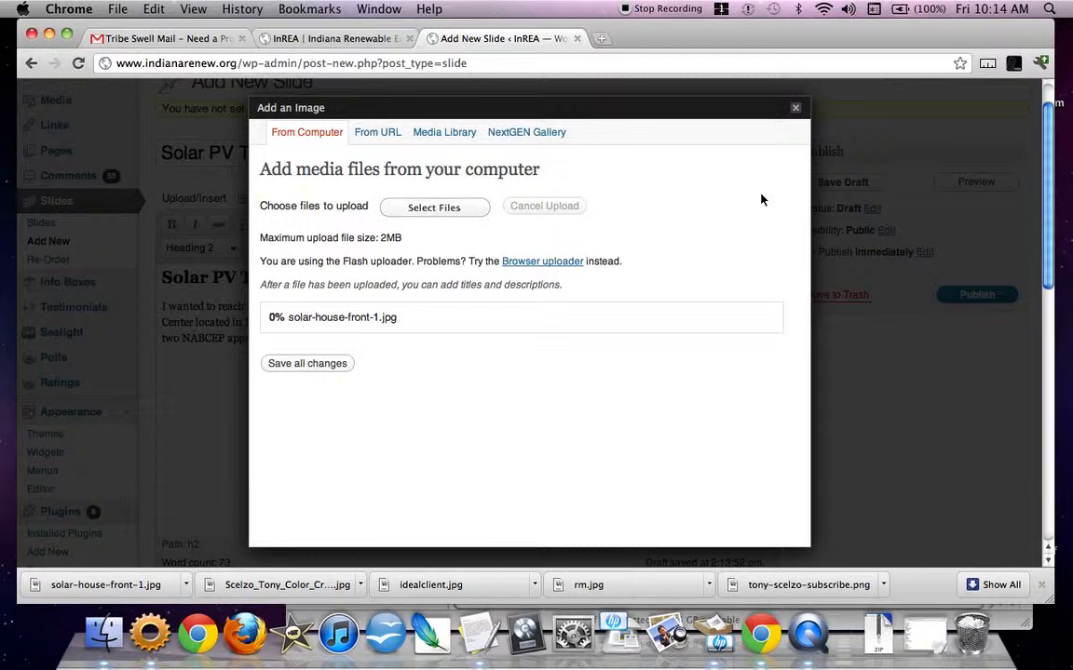
Set the uploaded house image's title to "Solar PV Tour"
scroll(761, 199, "down", 2)
scroll(761, 199, "down", 4)
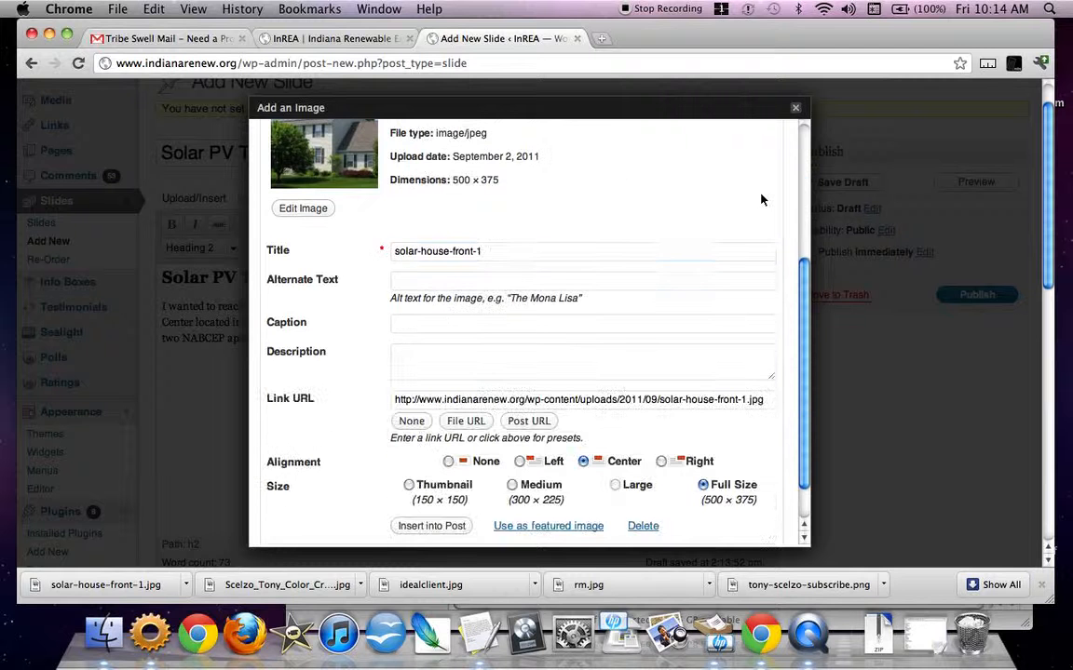
left_click(501, 255)
triple_click(501, 256)
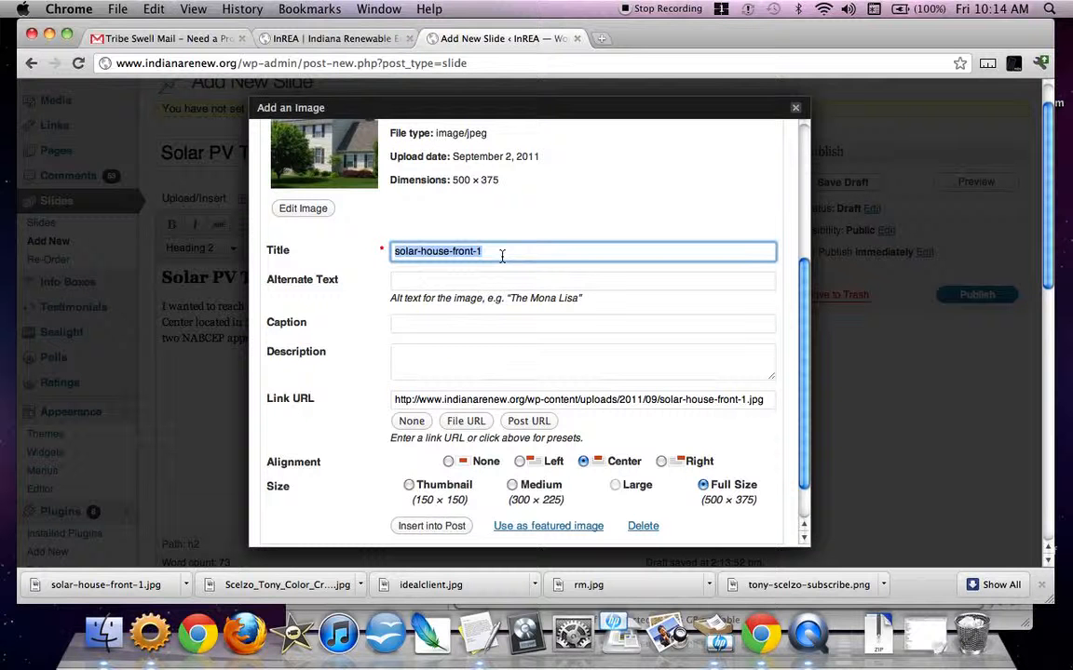
type("Solar PV")
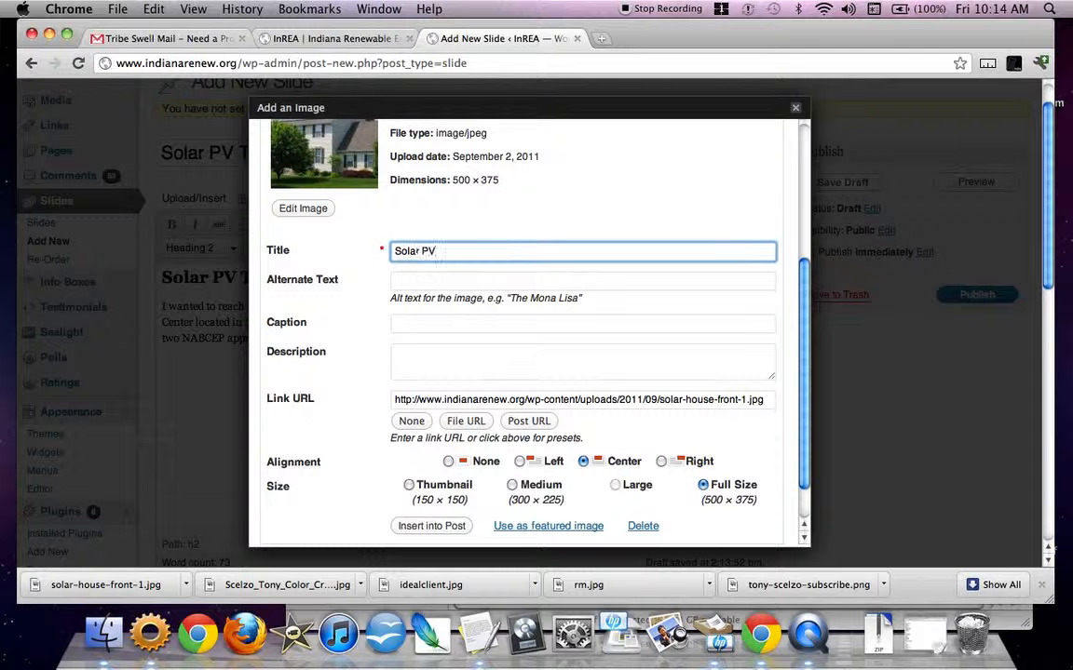
type(" Tour")
scroll(392, 354, "down", 2)
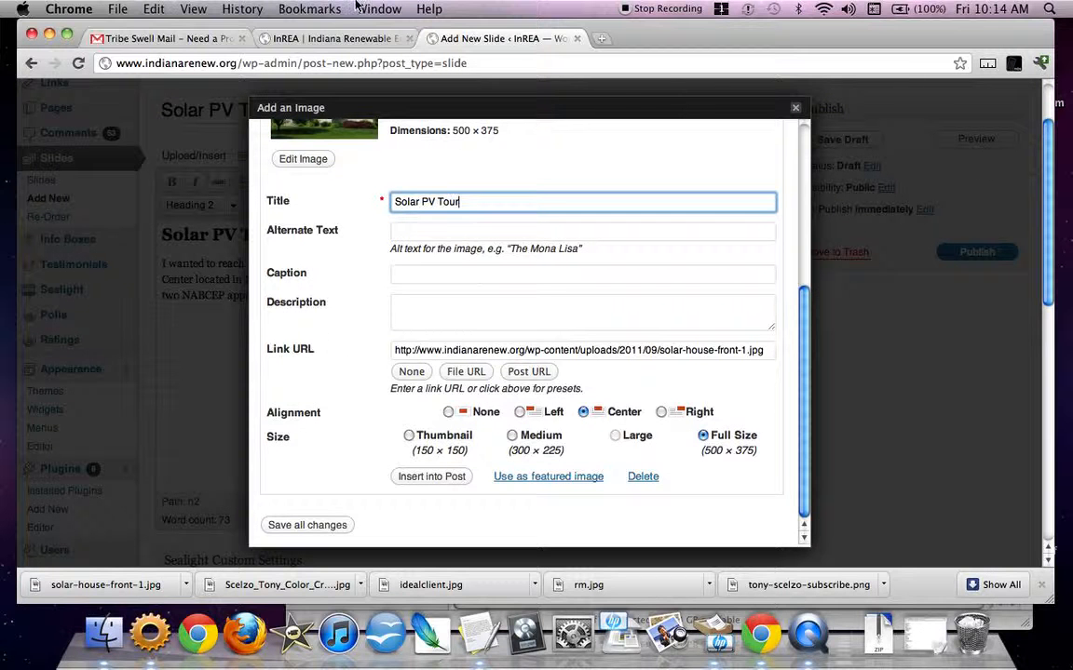
Open the full page of the blog post "Solar PV Training Program Offered in Brown County to Prep for NACEB Exam"
left_click(327, 40)
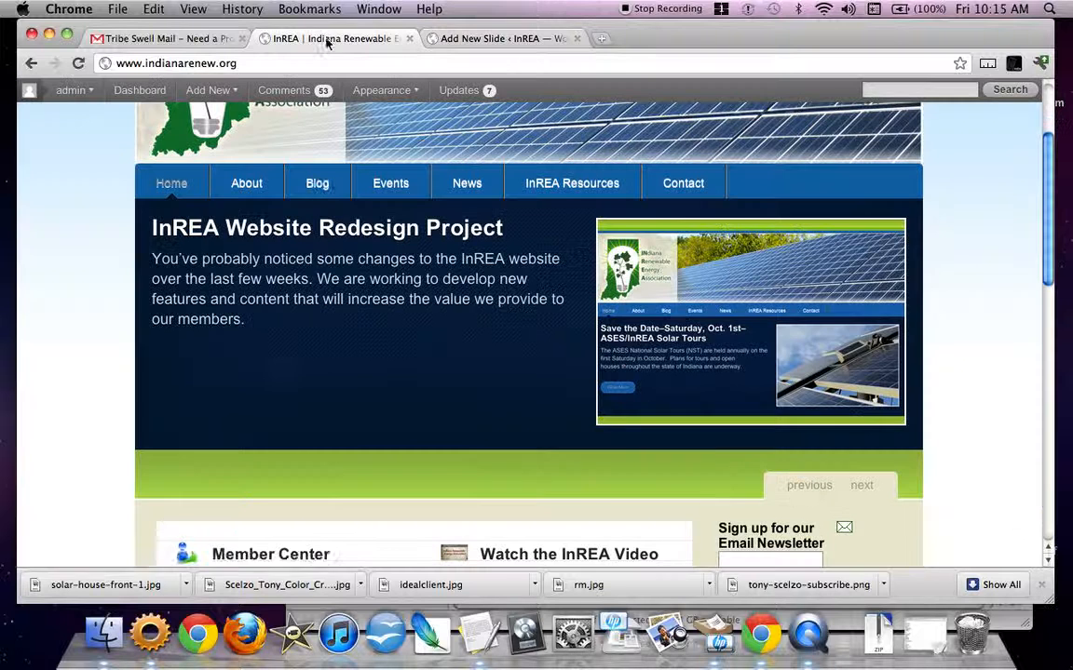
left_click(328, 189)
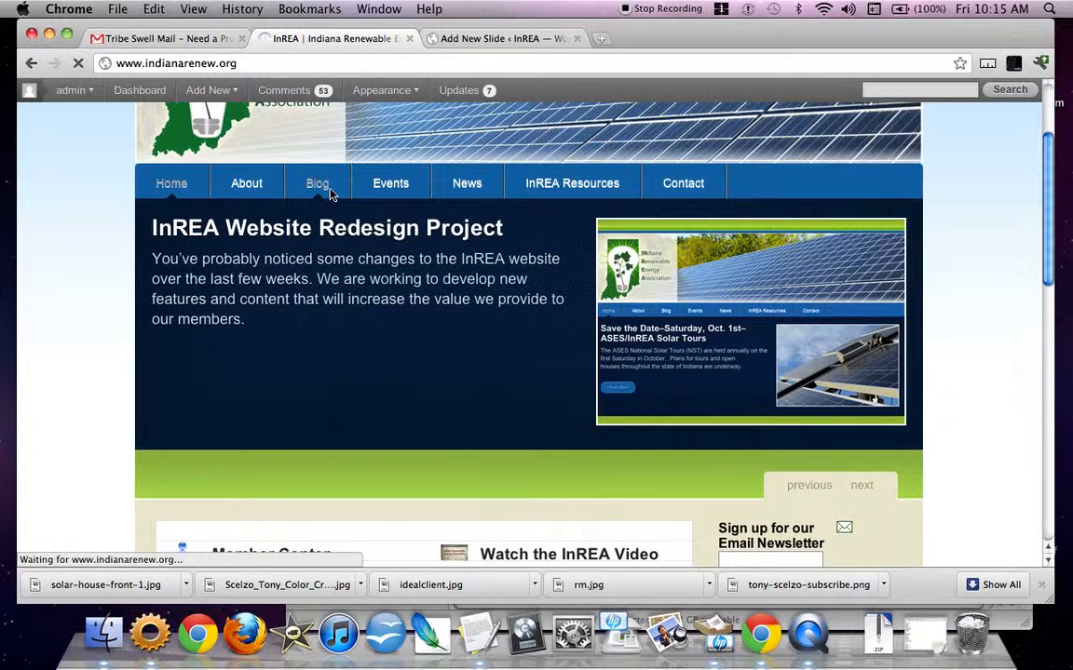
scroll(328, 199, "down", 10)
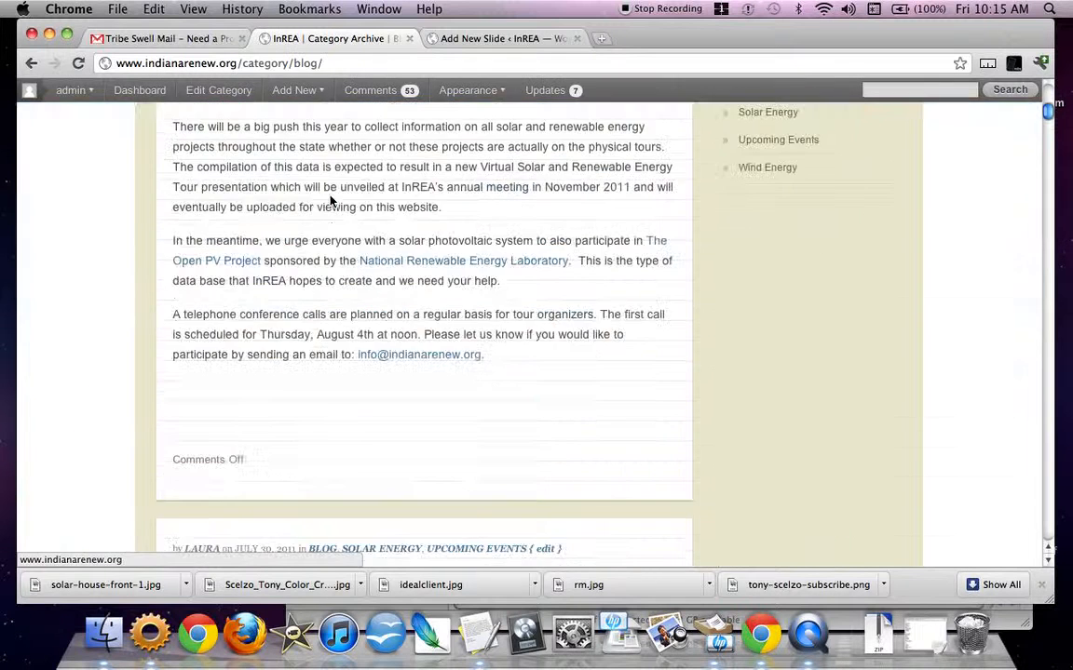
scroll(331, 201, "down", 15)
scroll(331, 200, "up", 6)
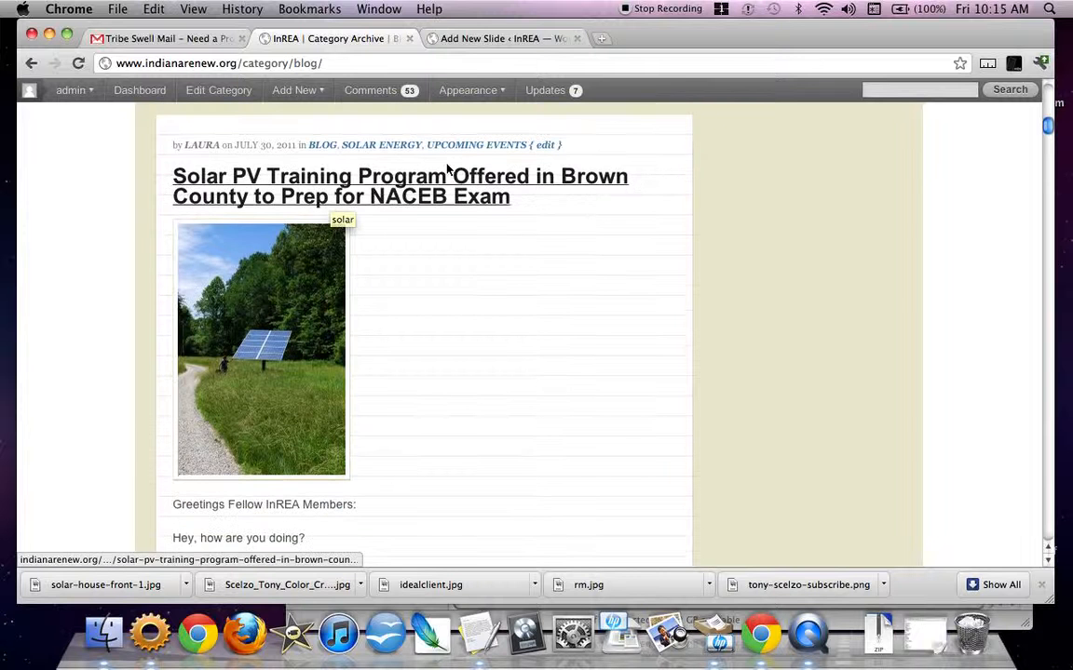
left_click(426, 180)
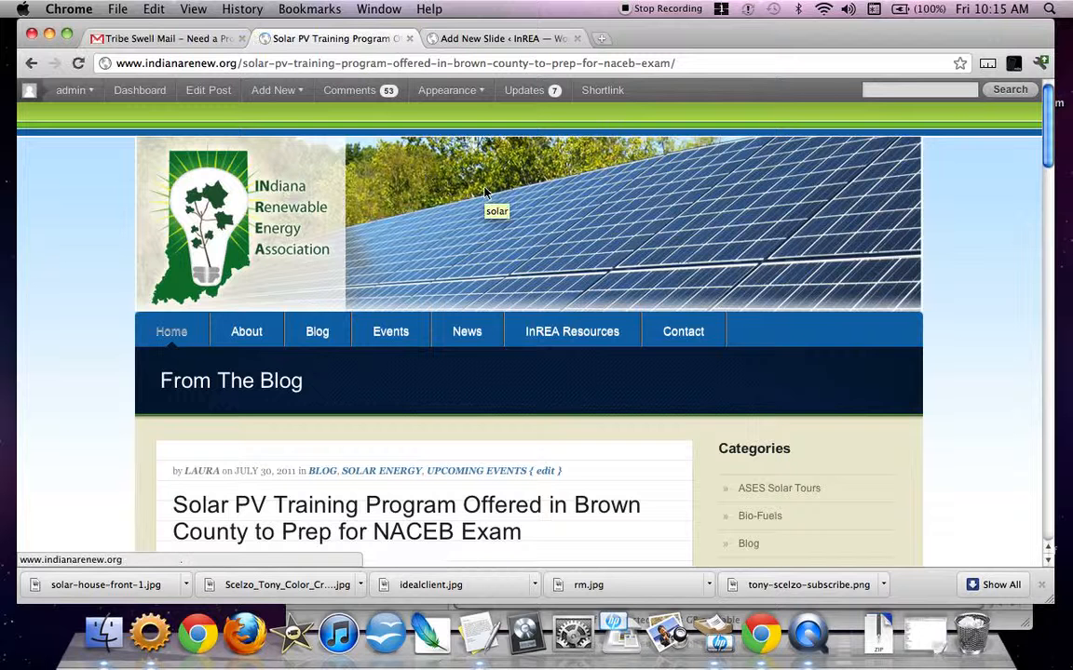
scroll(484, 192, "down", 10)
scroll(484, 193, "down", 10)
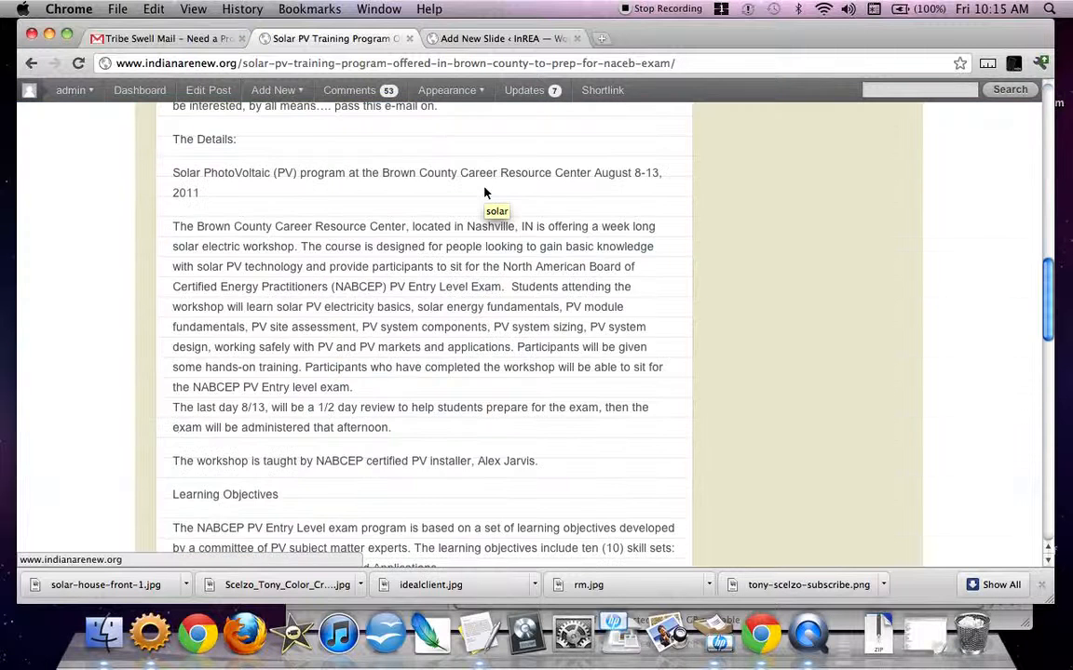
scroll(484, 193, "up", 20)
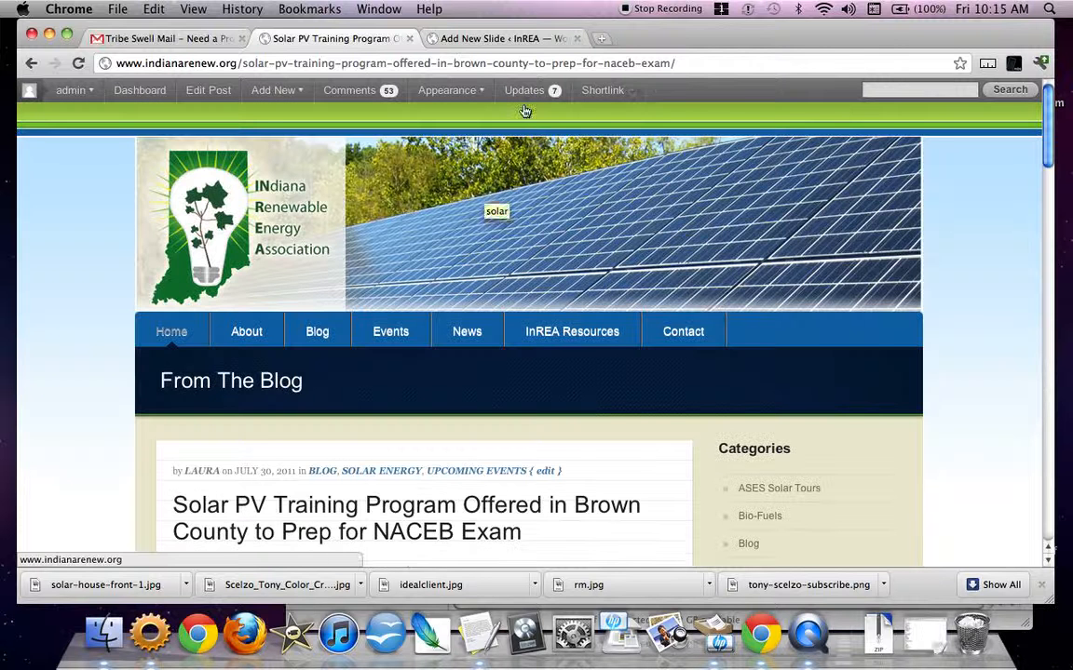
Insert the house image into the slide with right alignment, linked to the address of the Solar PV Training Program blog post
left_click(540, 63)
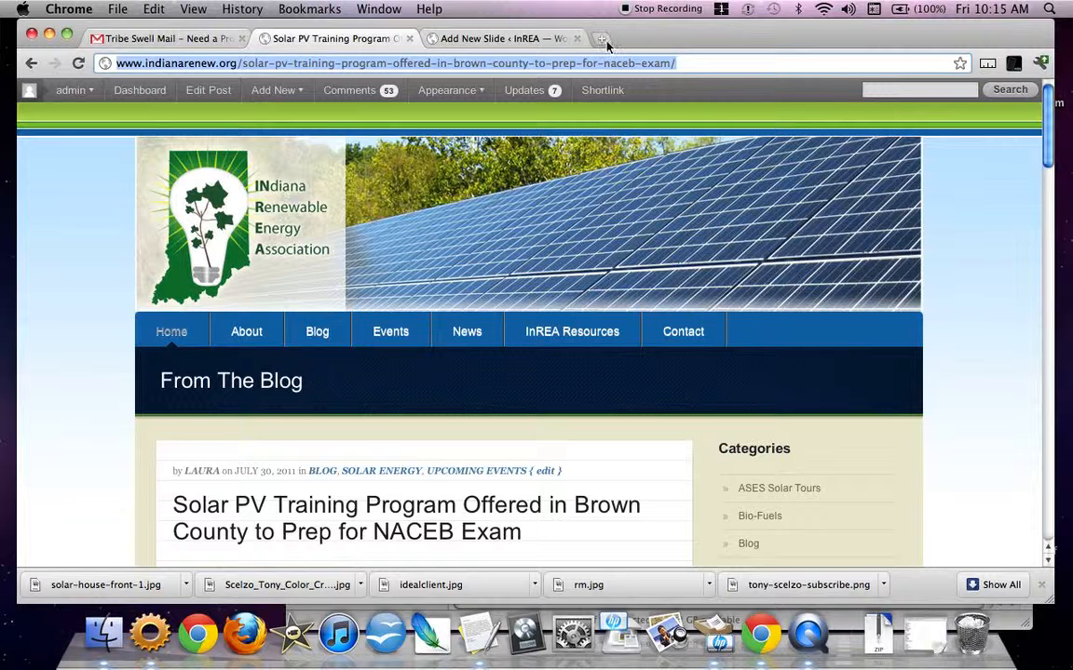
left_click(500, 39)
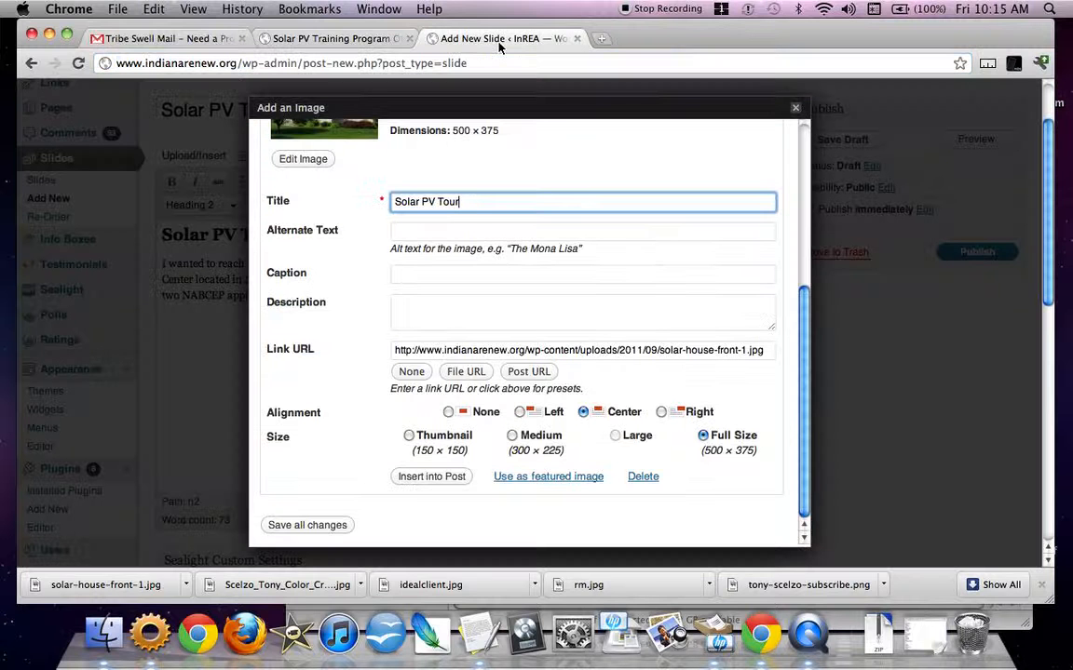
triple_click(545, 349)
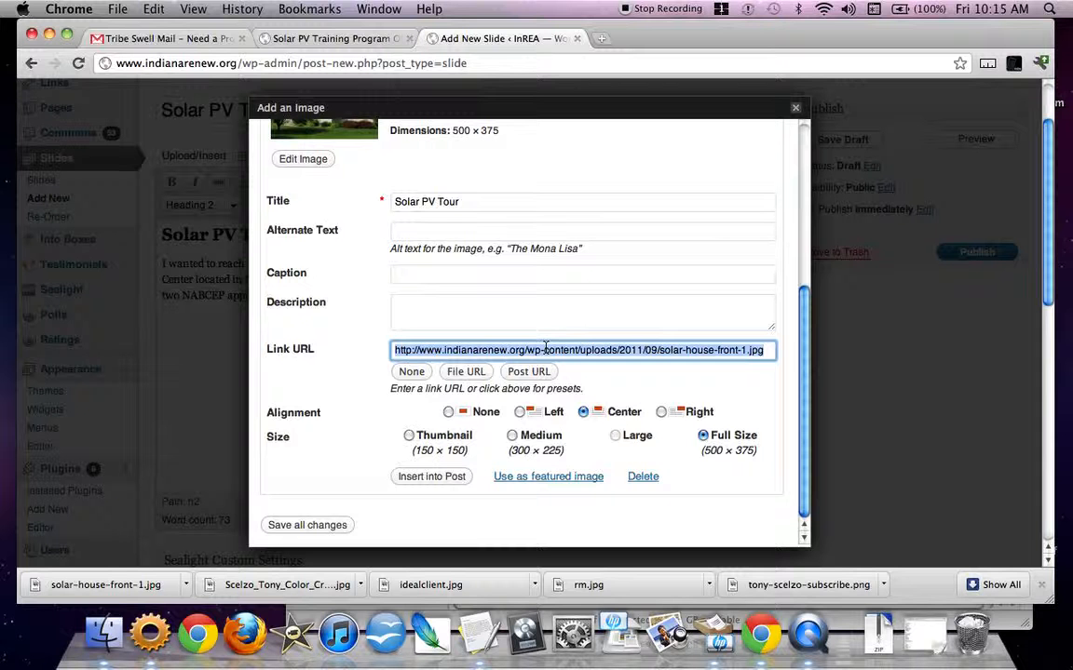
key("super+v")
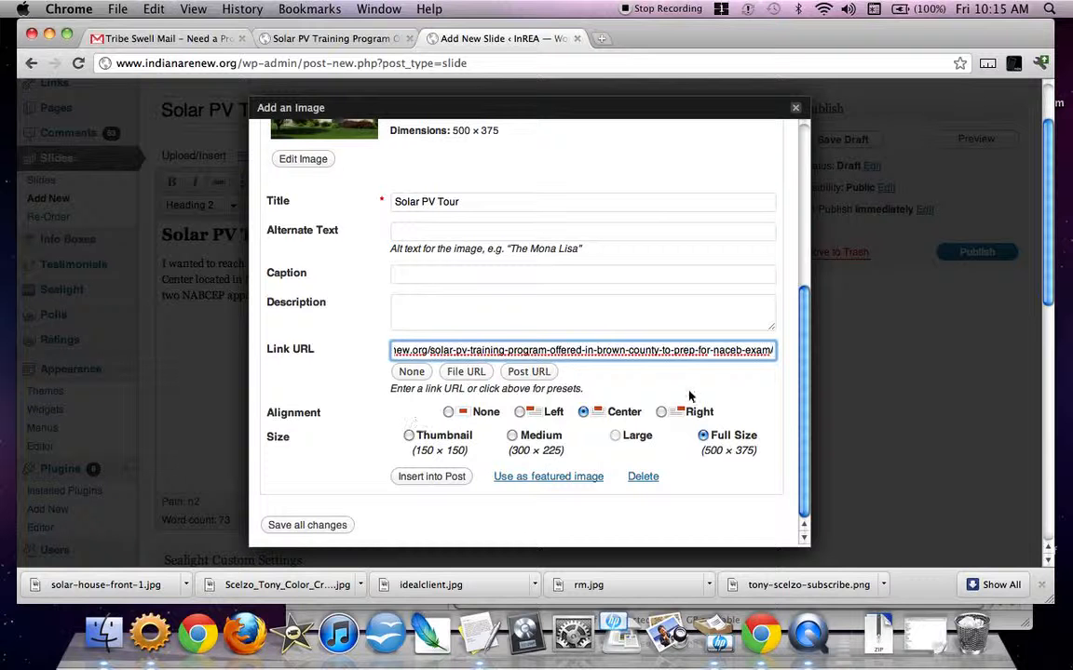
left_click(661, 412)
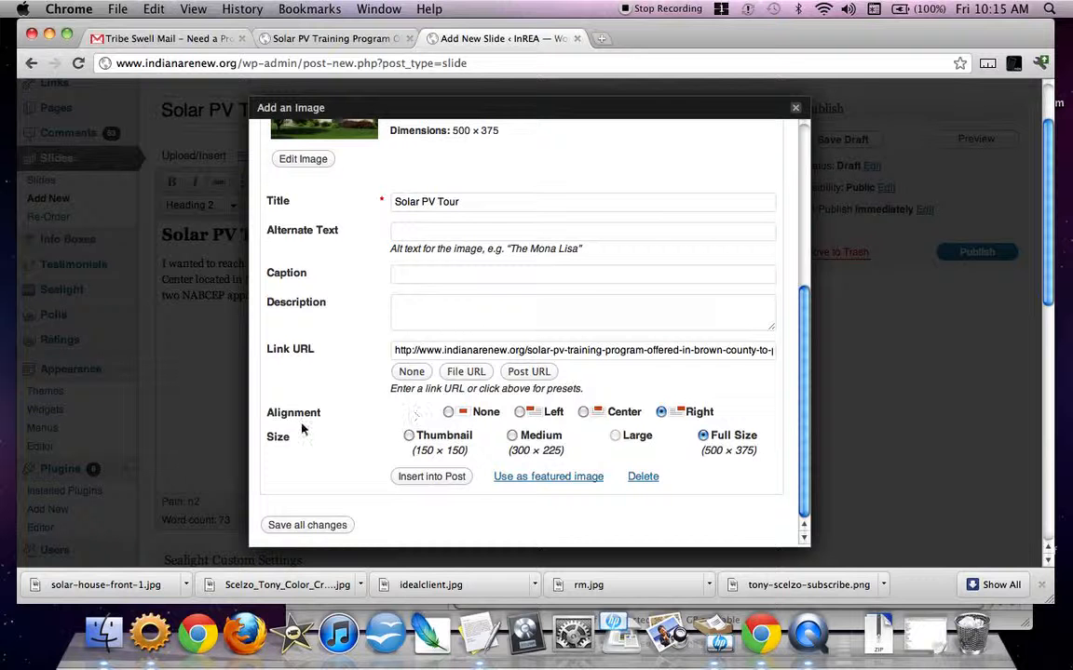
left_click(413, 479)
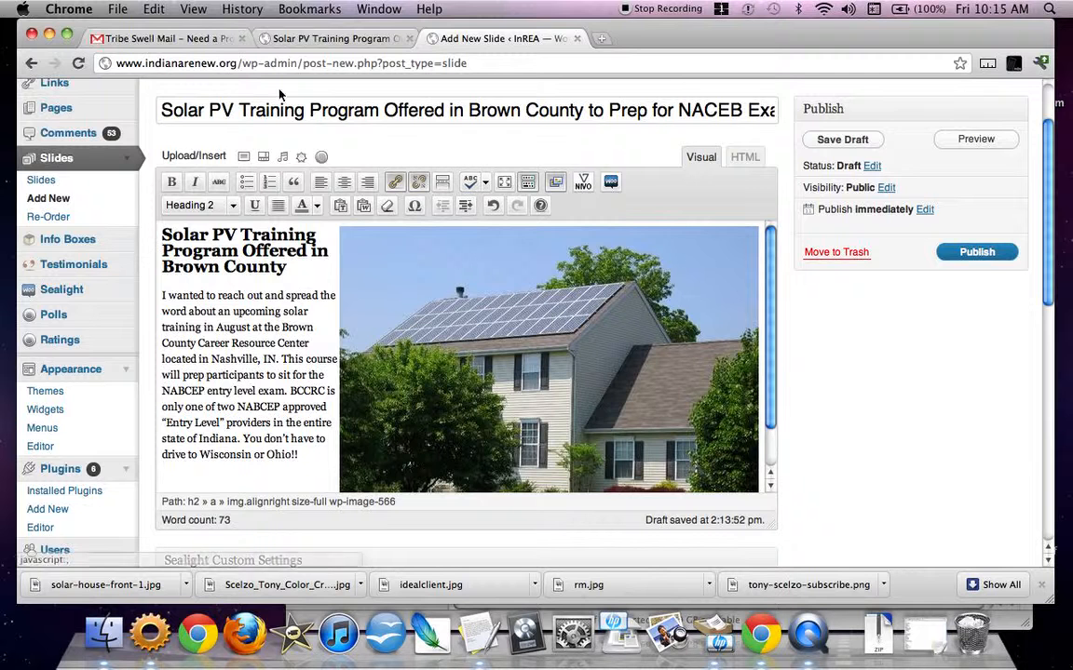
Scale the slide's house image to 70% to suit the image proportions used in the homepage slides
left_click(289, 37)
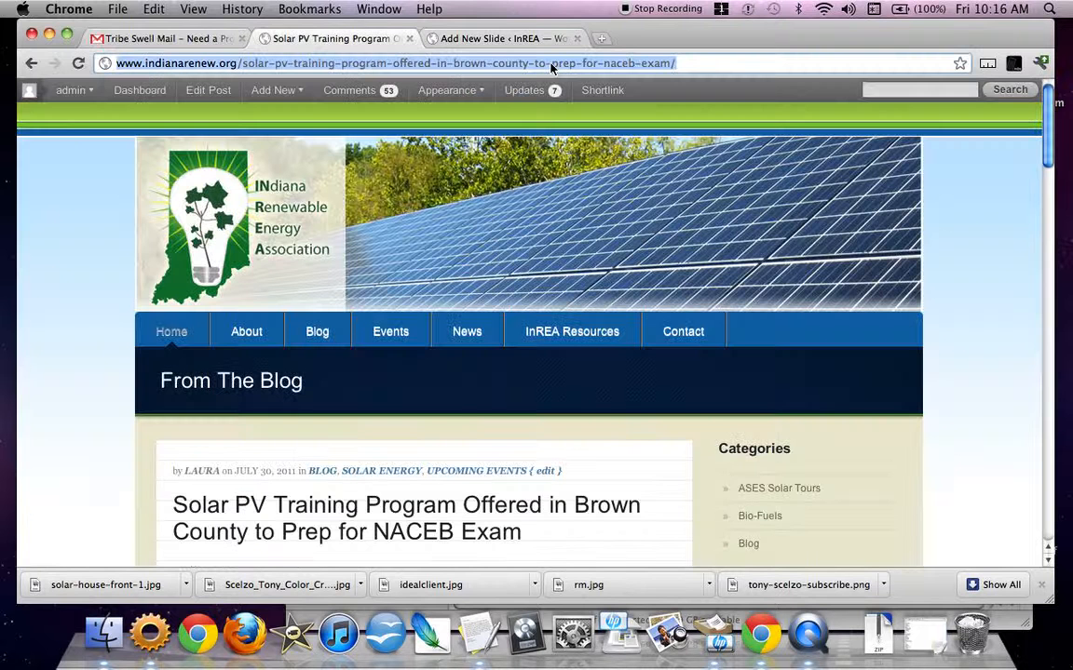
key("super+r")
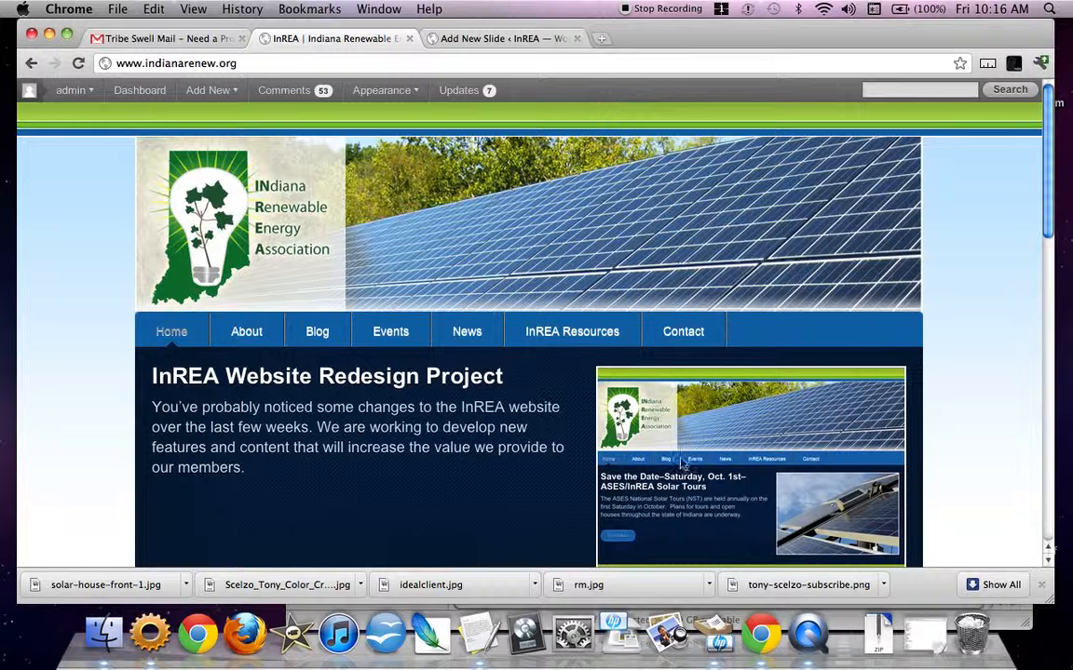
left_click(466, 37)
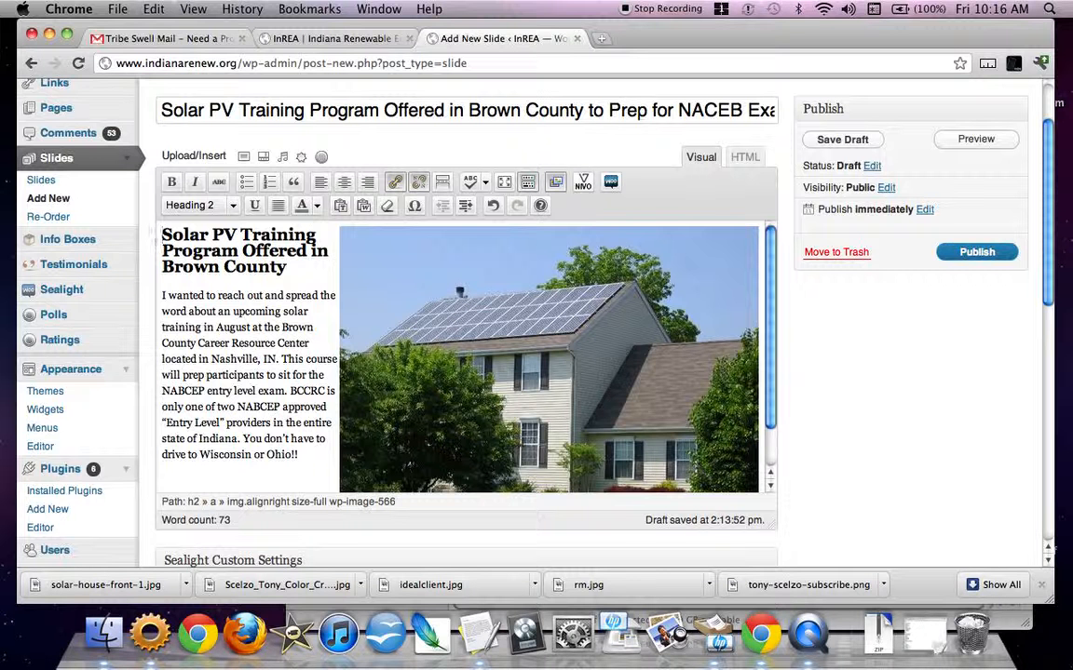
left_click(423, 330)
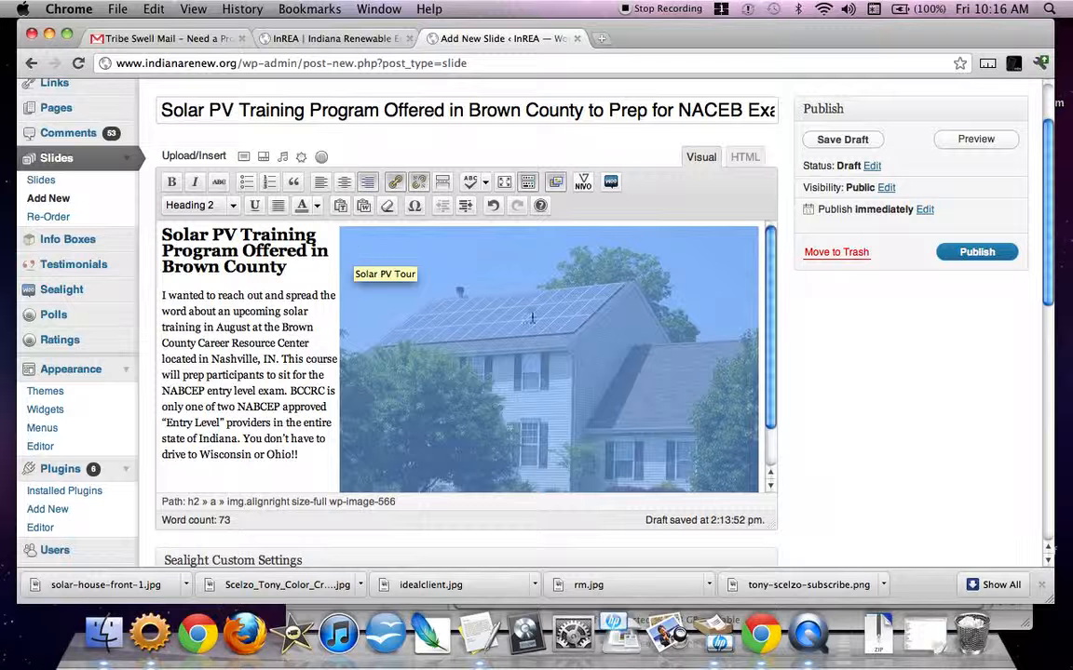
left_click(531, 318)
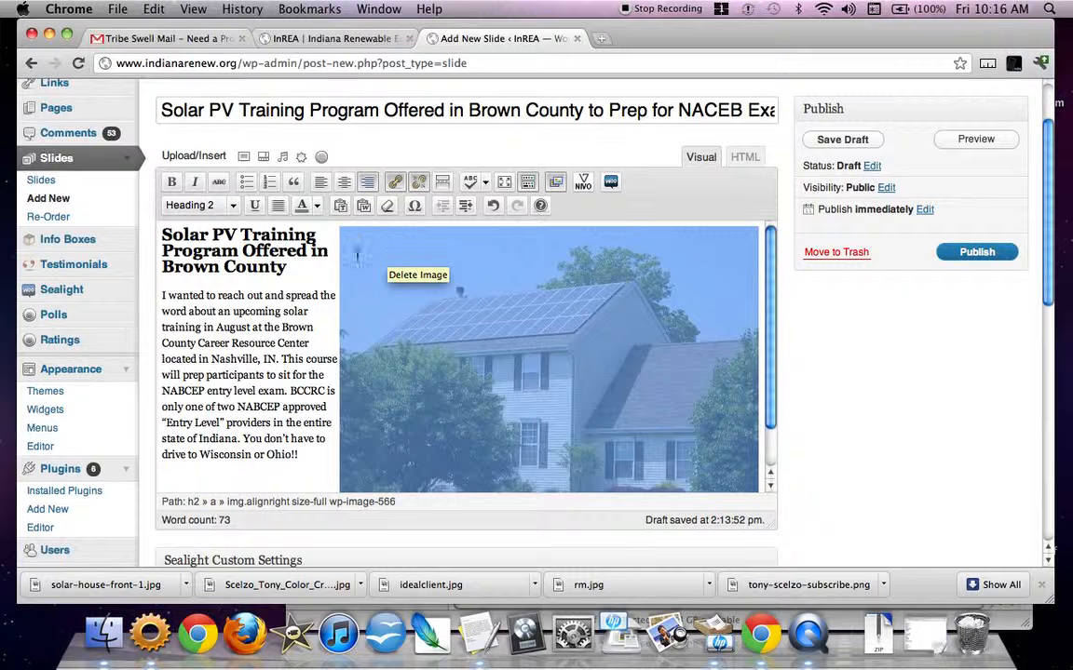
left_click(357, 257)
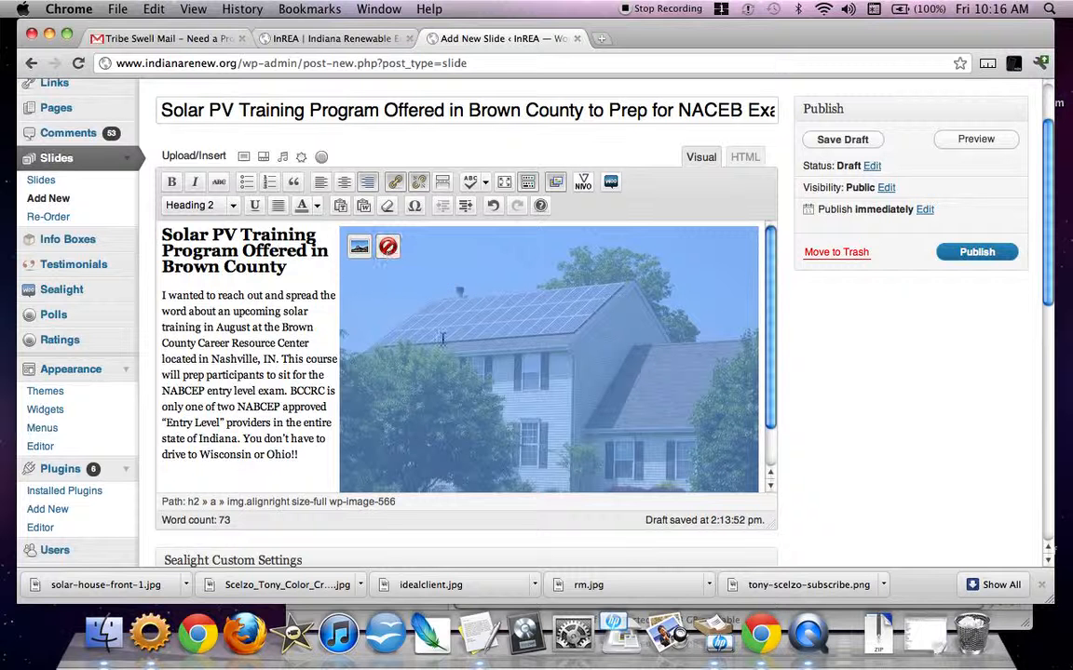
left_click(359, 256)
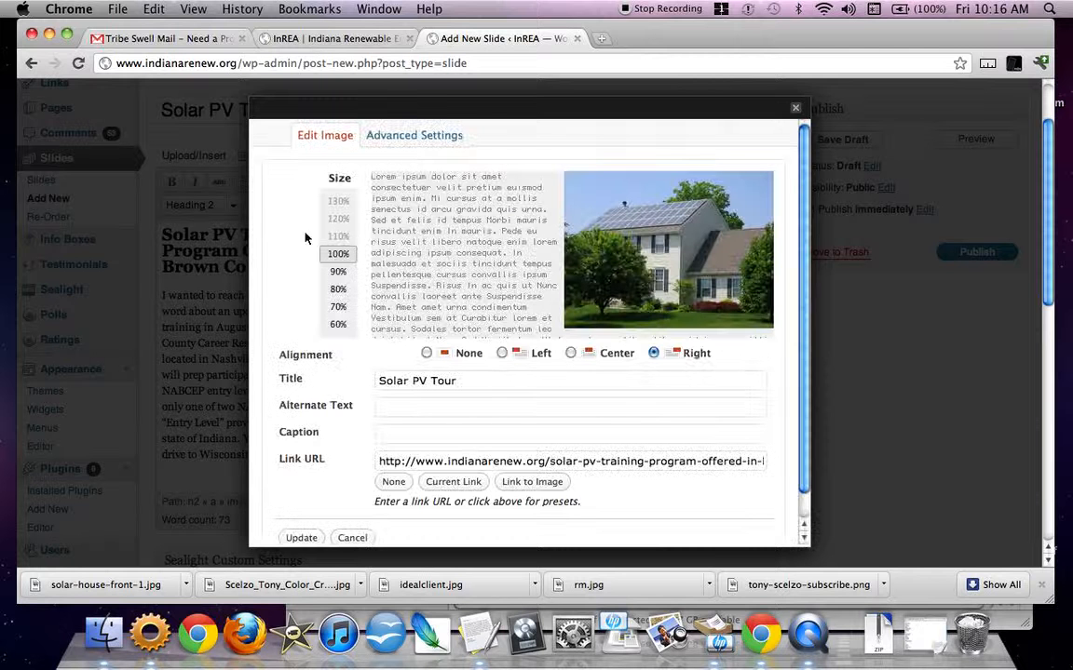
left_click(338, 272)
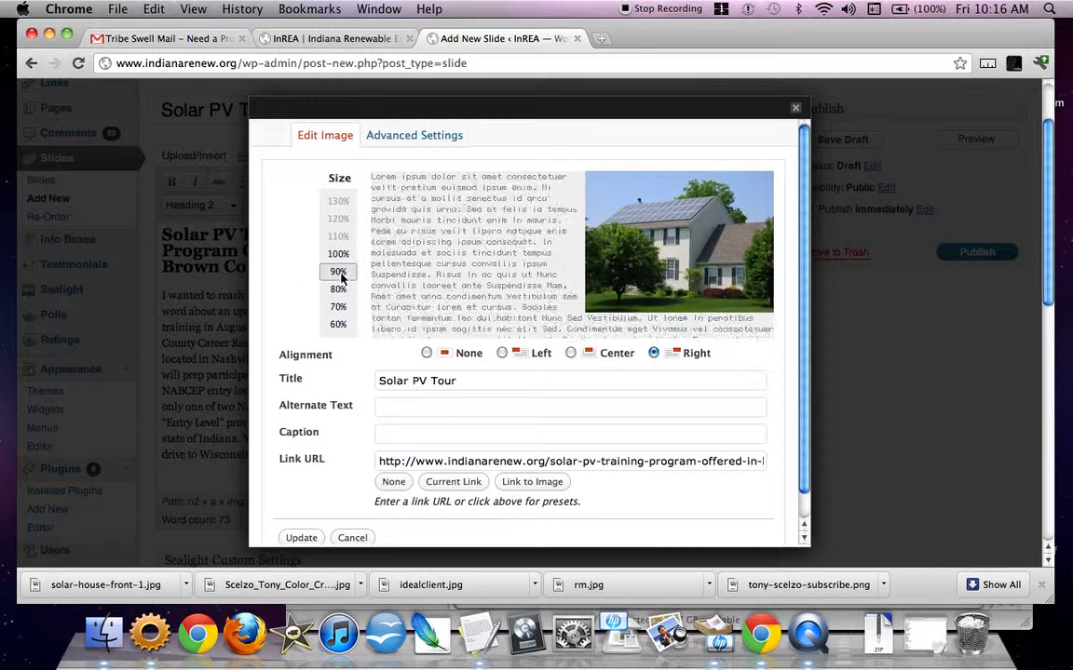
left_click(338, 289)
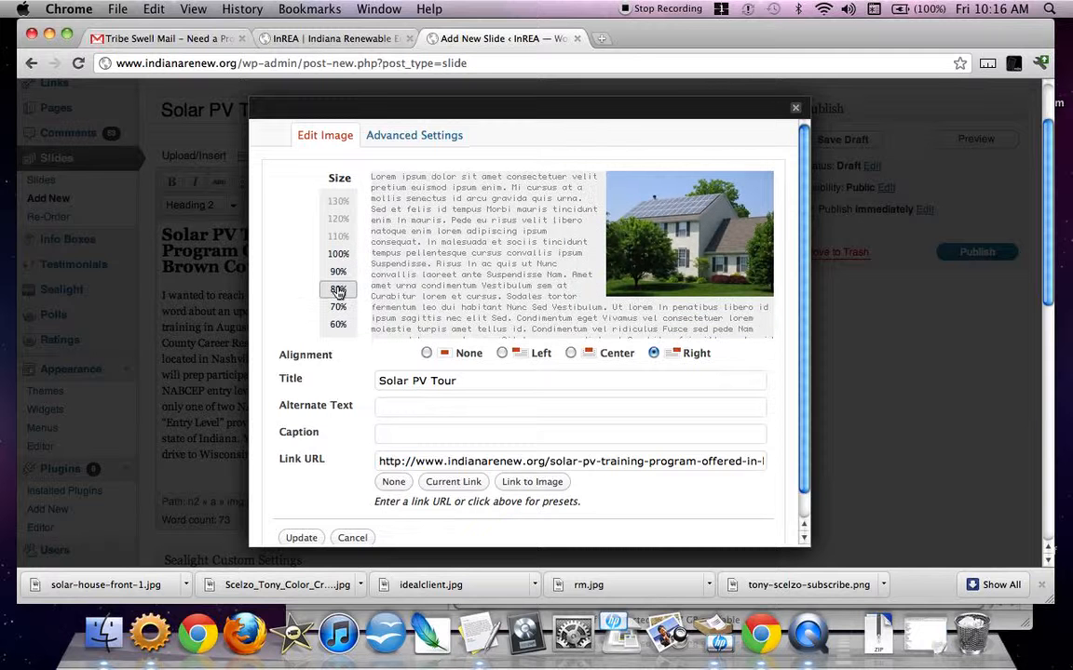
left_click(338, 307)
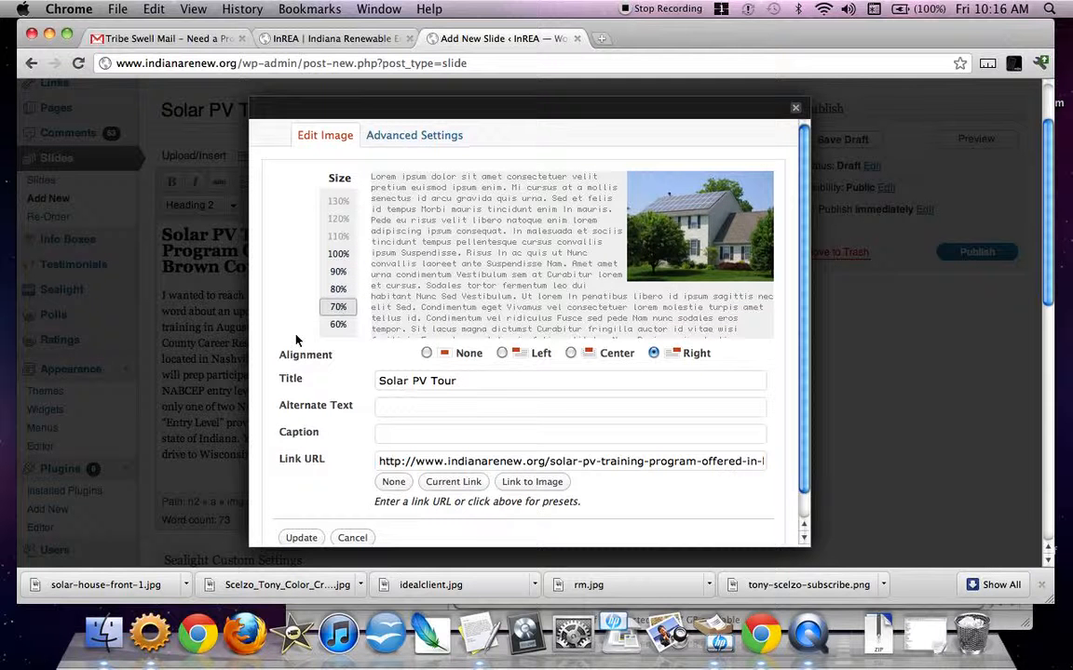
left_click(300, 538)
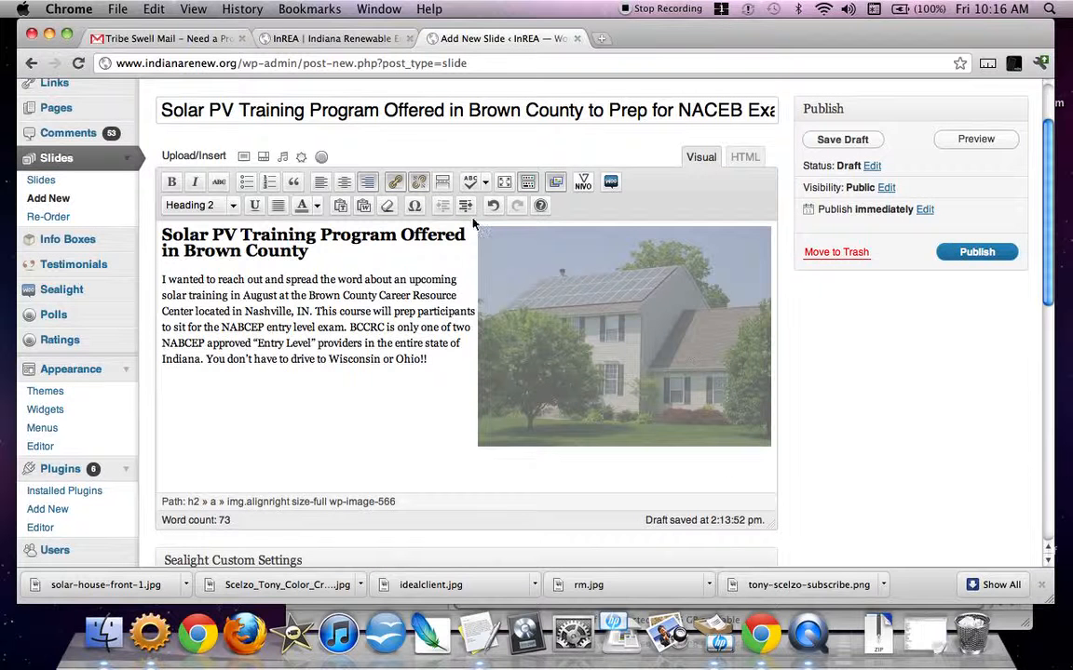
Compare the new slide's text and resized image with the existing slides on the homepage
left_click(355, 40)
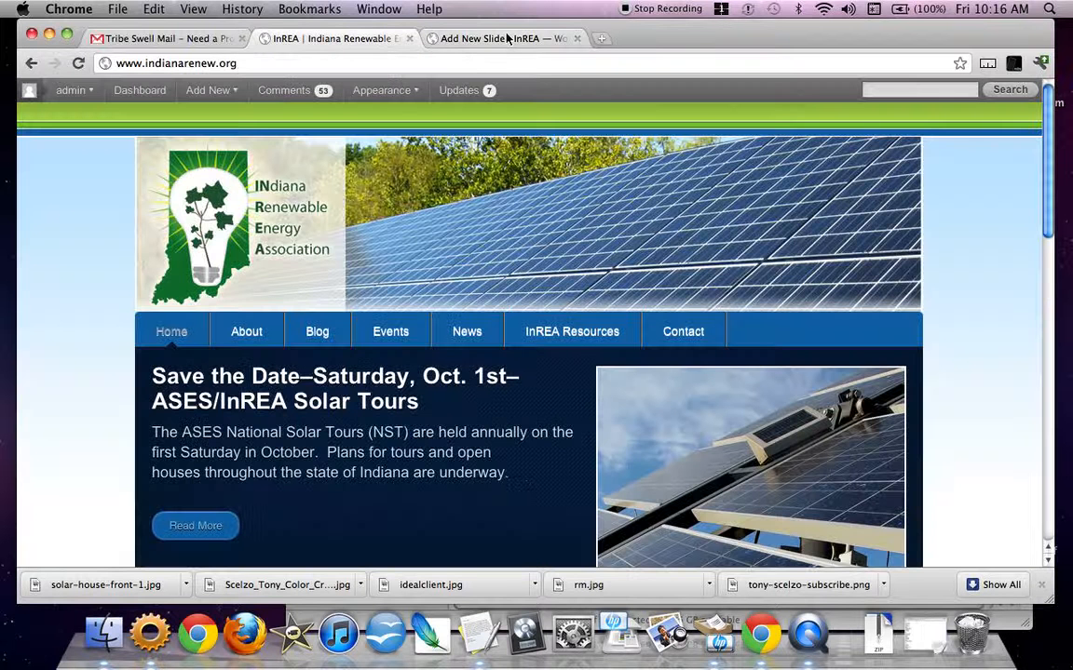
left_click(503, 37)
left_click(352, 40)
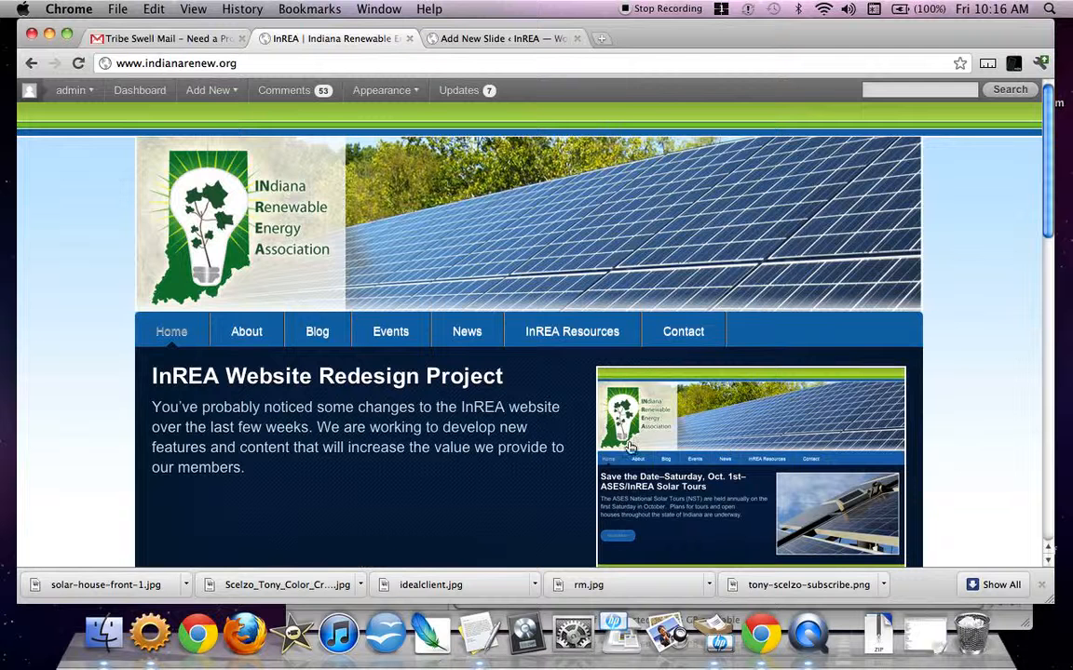
left_click(430, 37)
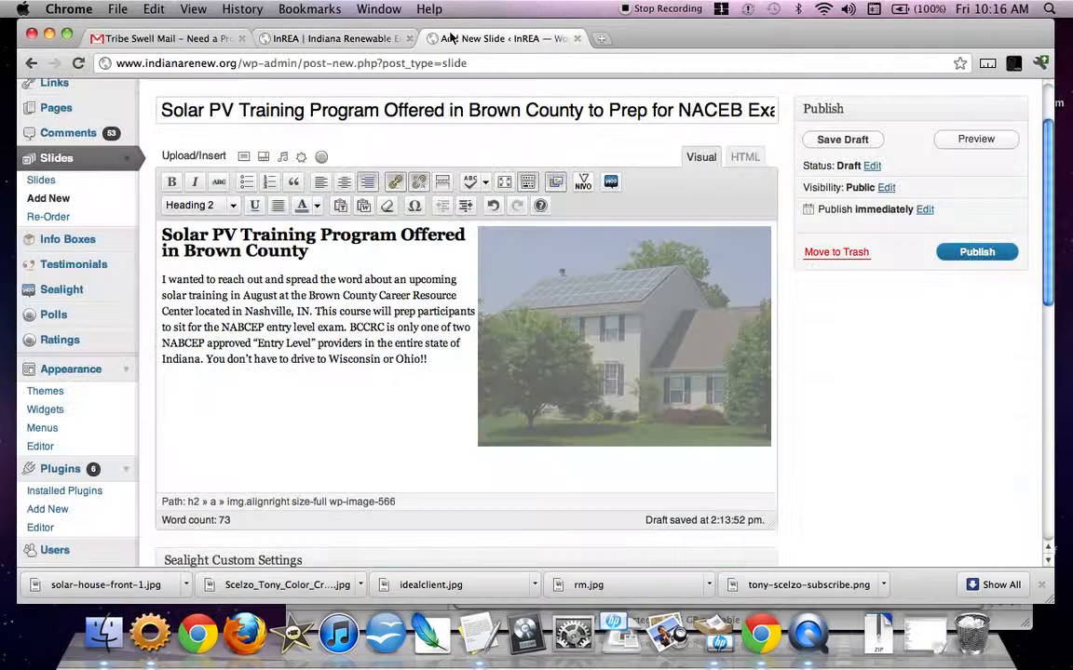
left_click(354, 38)
left_click(438, 38)
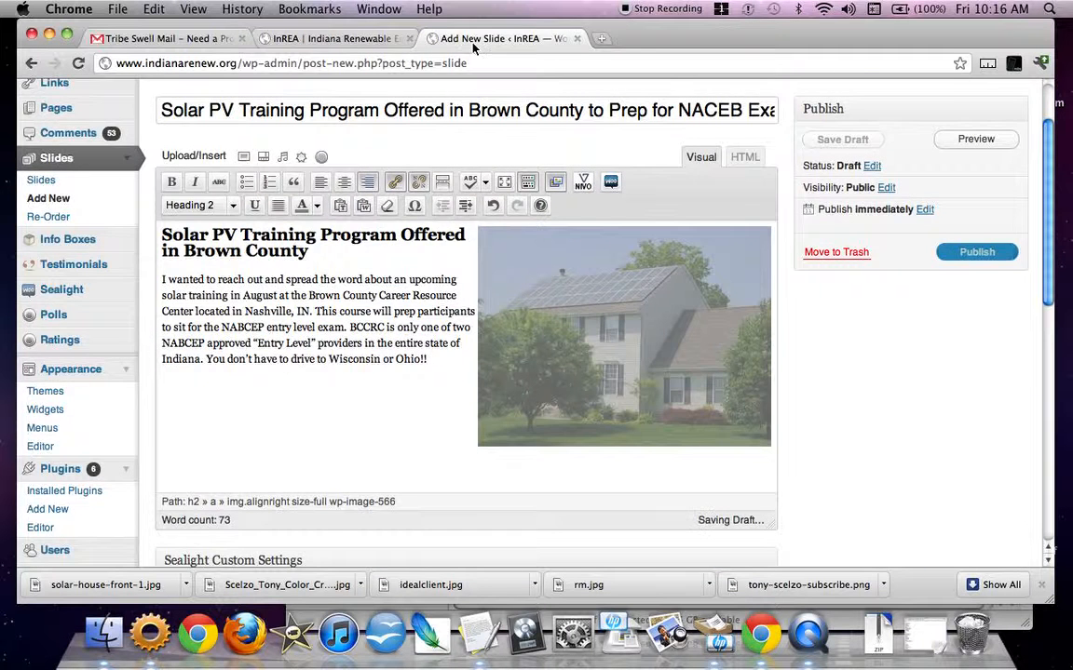
Set up a WooThemes button shortcode in a new paragraph below the slide's text, titled "Read More" and linked to the blog post's address
left_click(447, 362)
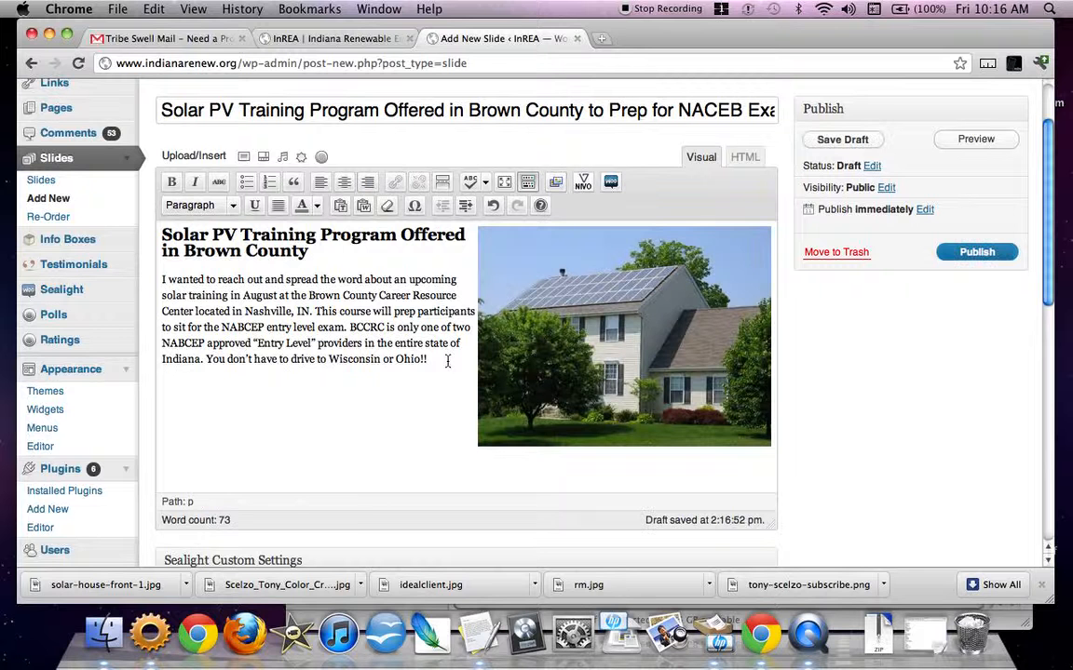
key("Return")
left_click(349, 39)
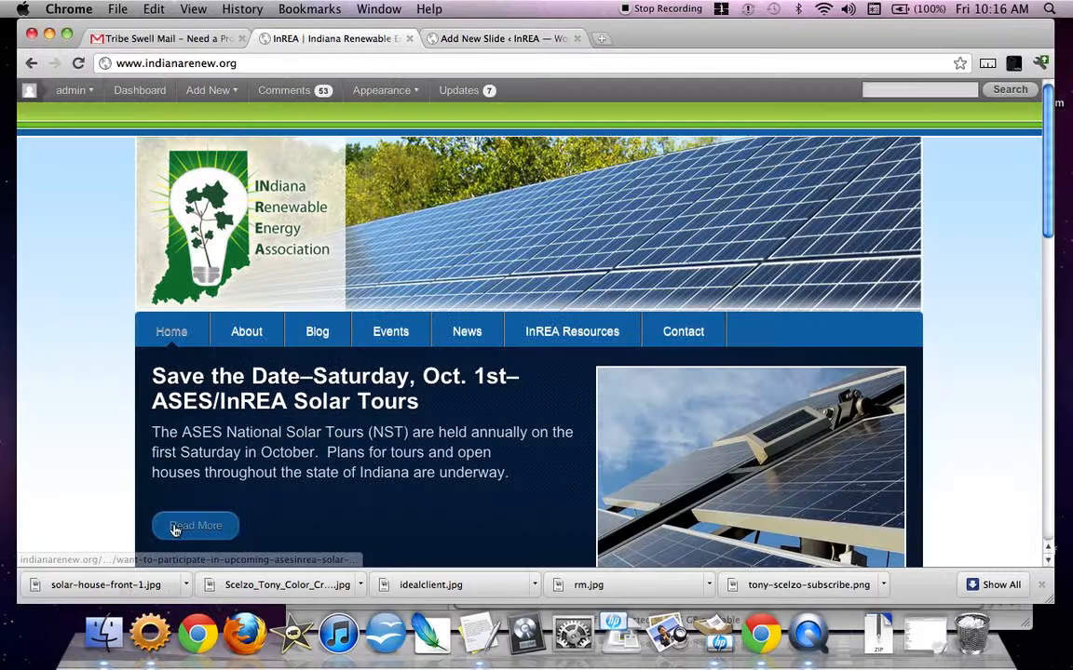
scroll(351, 462, "down", 2)
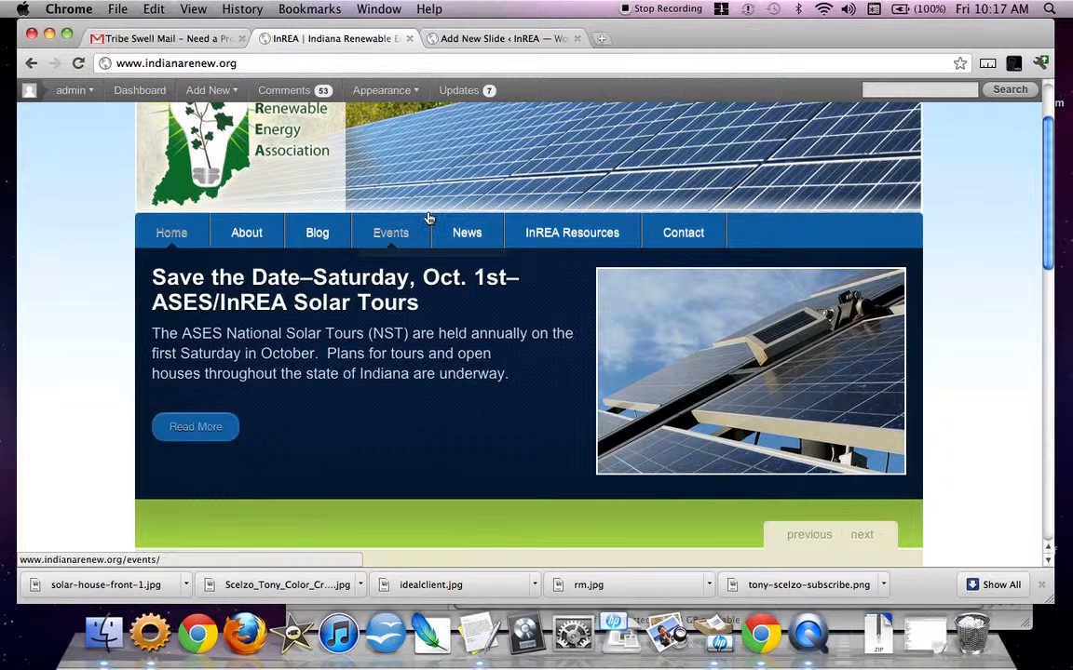
left_click(508, 41)
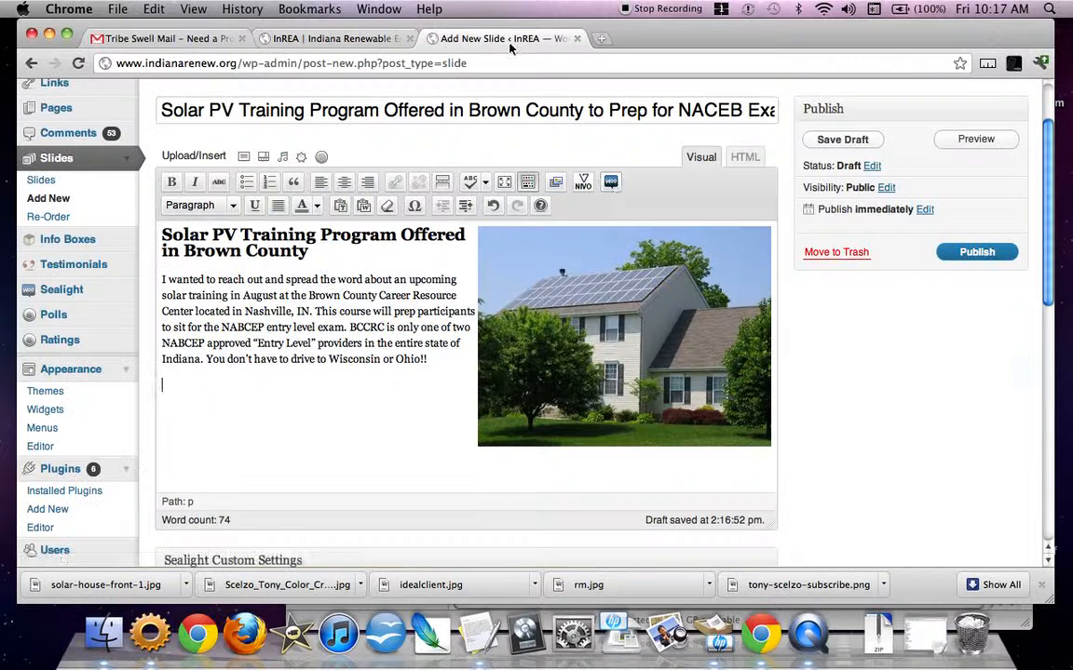
left_click(611, 184)
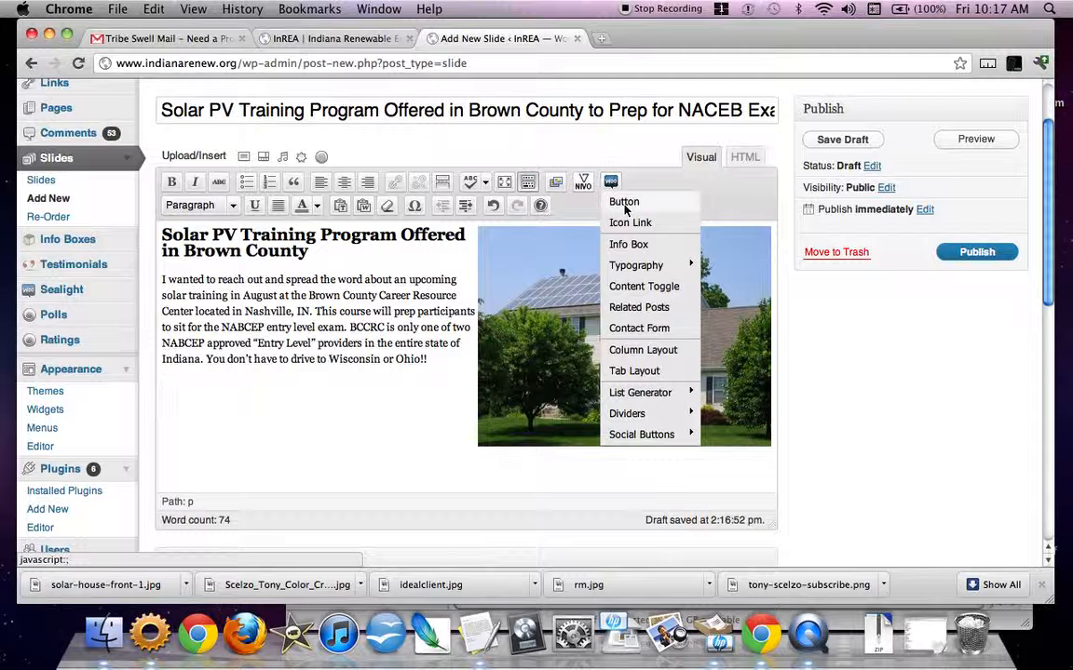
left_click(635, 204)
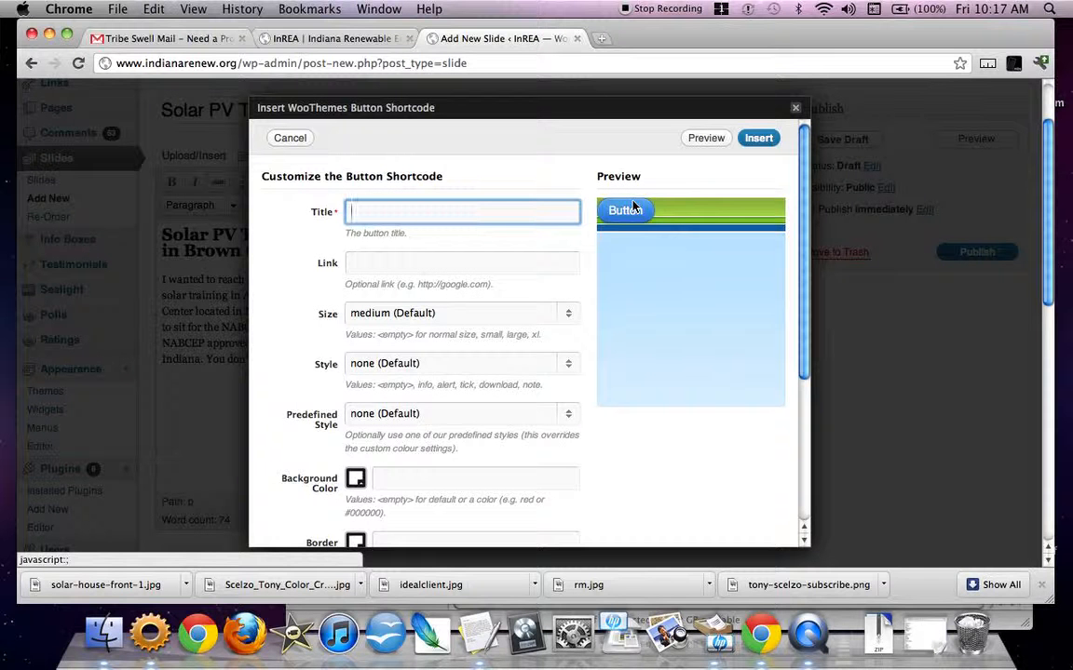
type("Read More")
key("Tab")
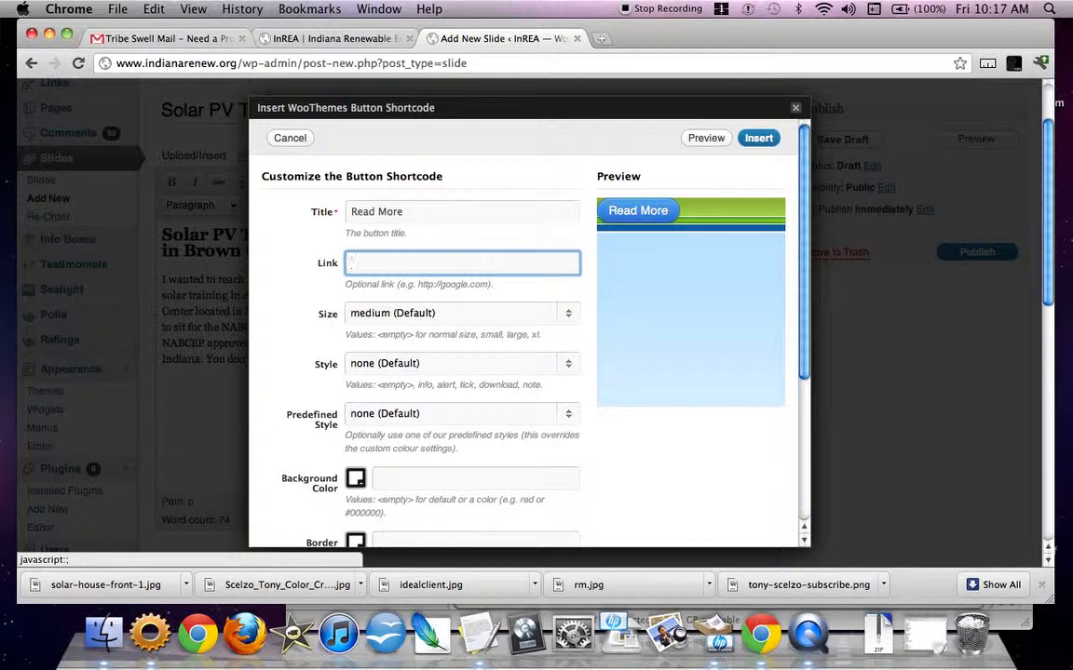
key("super+v")
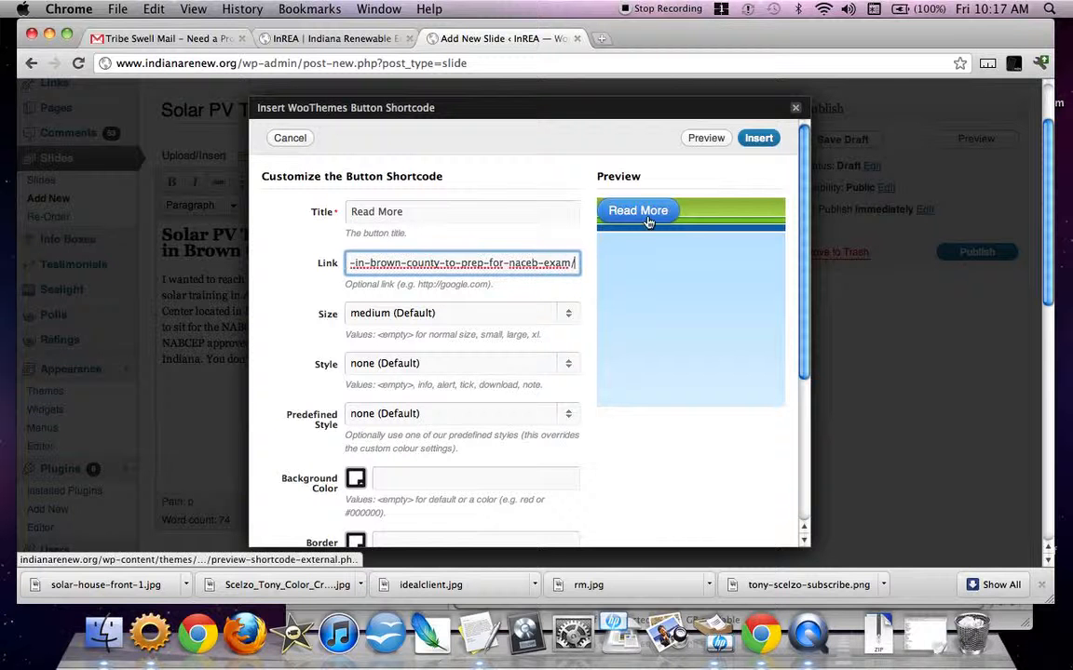
Try the large and xl sizes for the Read More button, and set the size back to medium
left_click(568, 314)
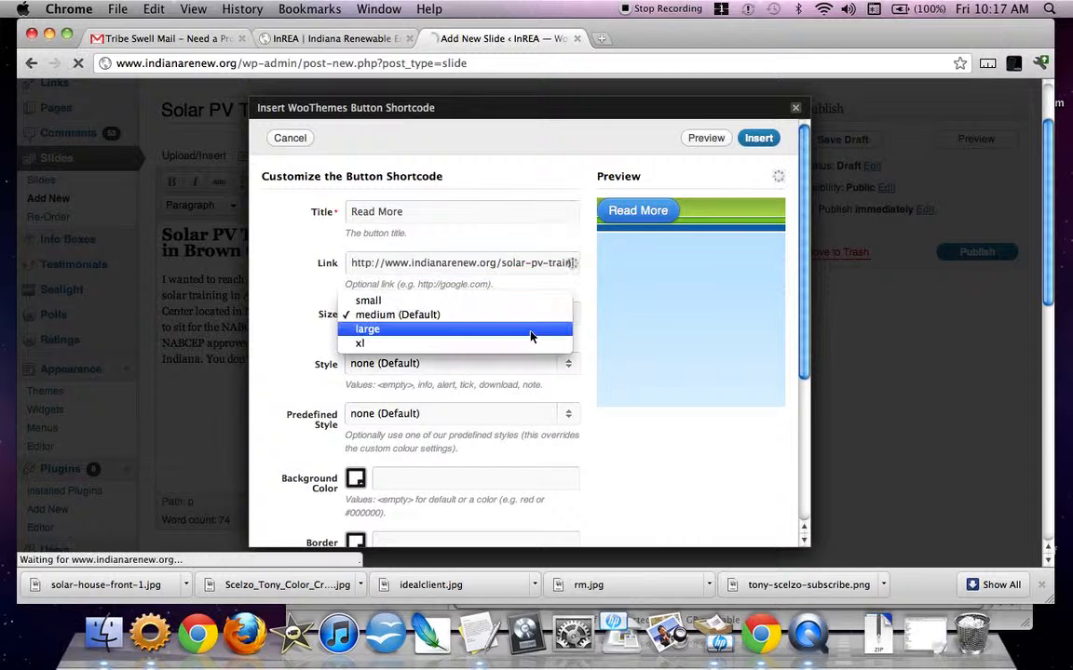
left_click(531, 331)
left_click(567, 313)
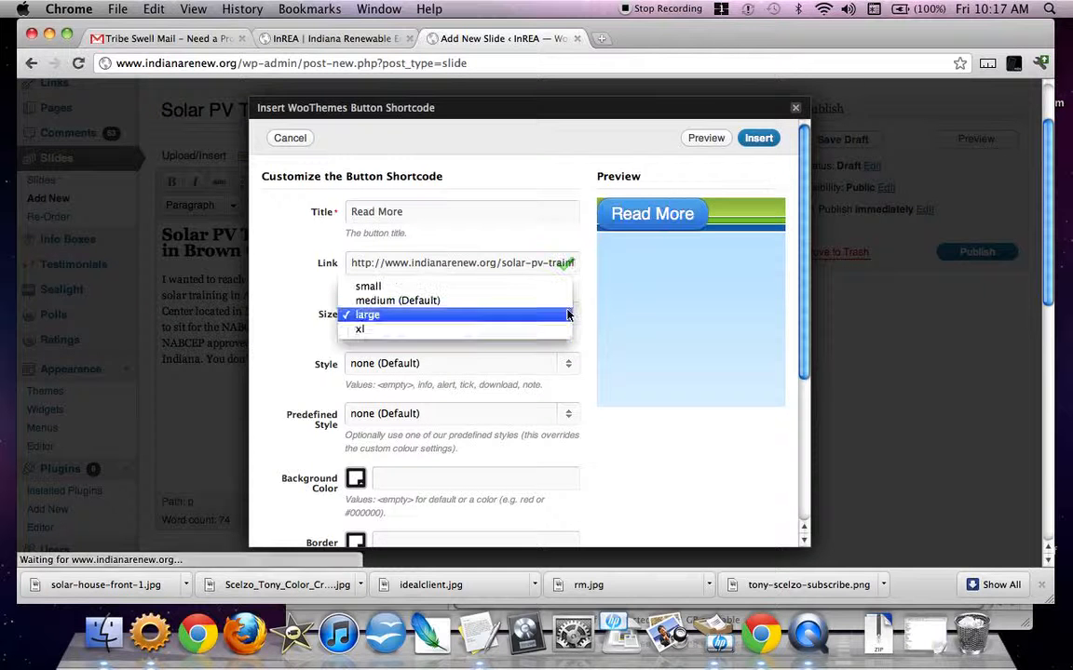
left_click(510, 334)
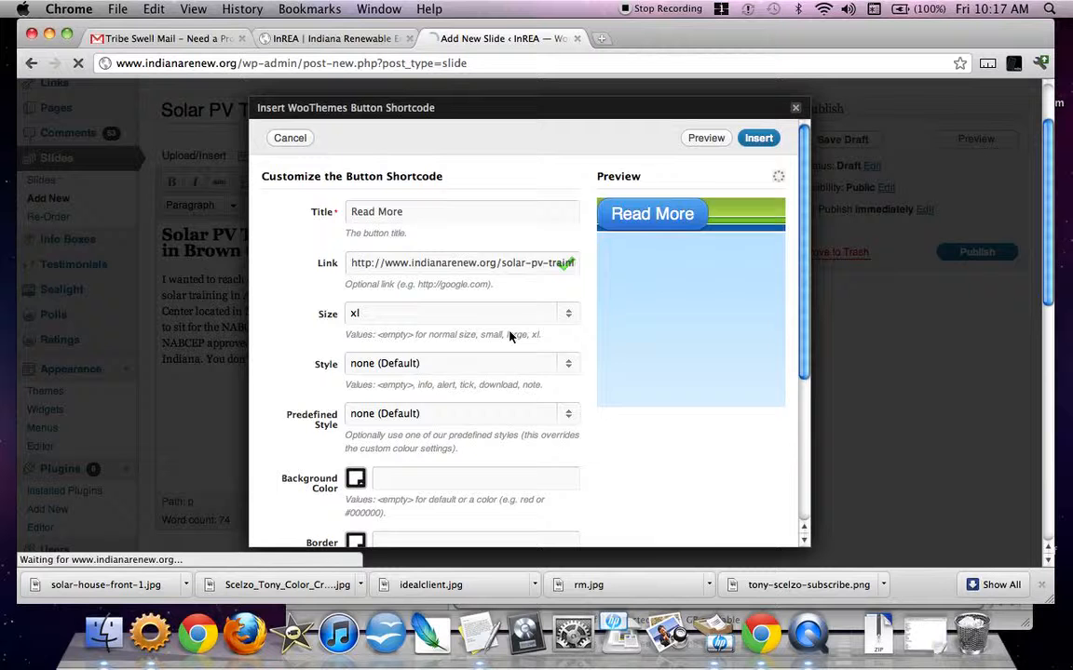
left_click(571, 319)
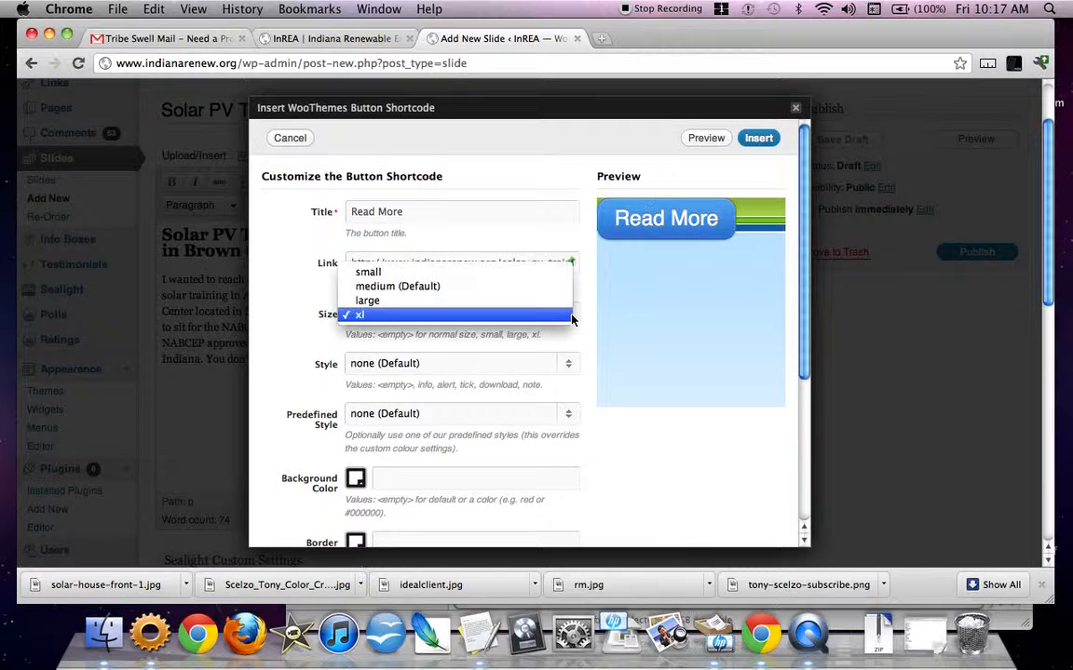
left_click(509, 291)
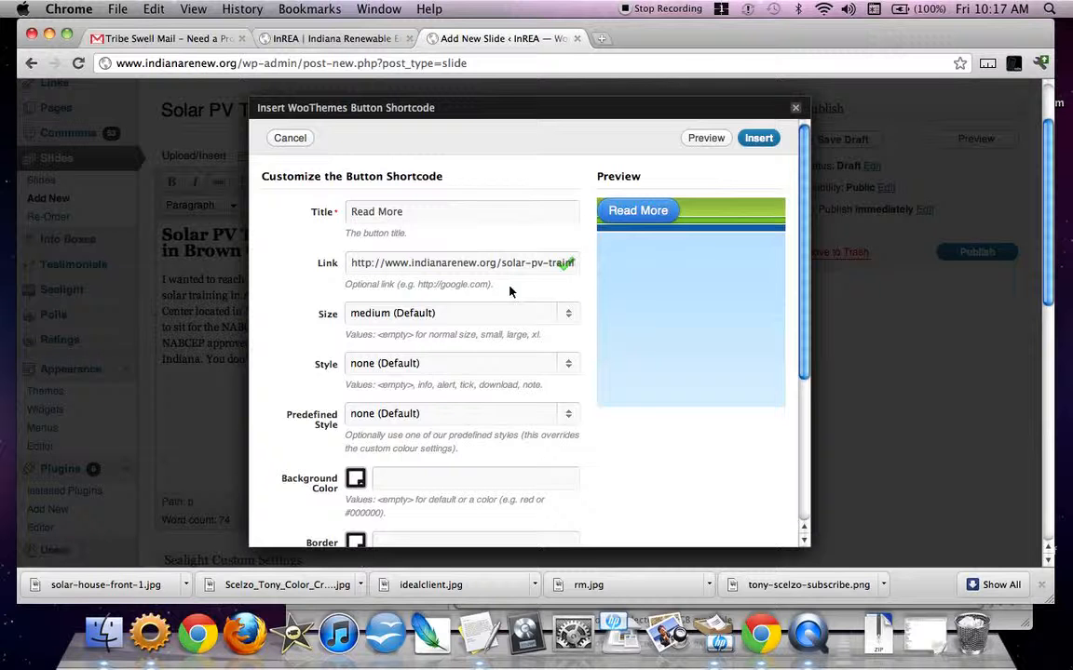
scroll(628, 360, "down", 1)
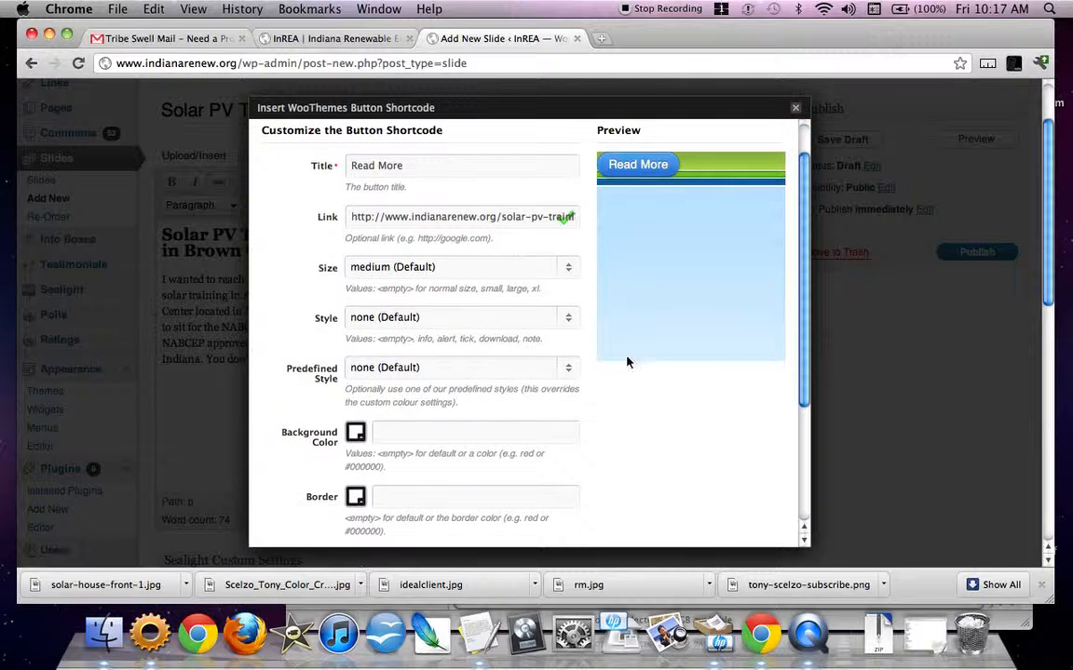
Try the info and alert styles for the Read More button, and set its style to tick
left_click(568, 317)
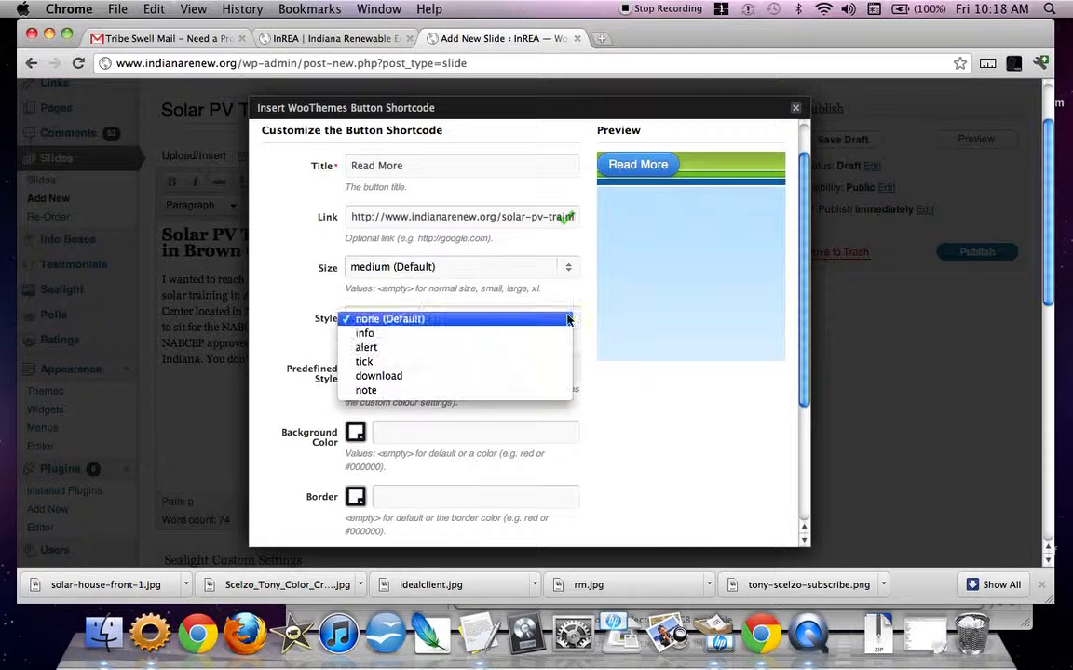
left_click(507, 336)
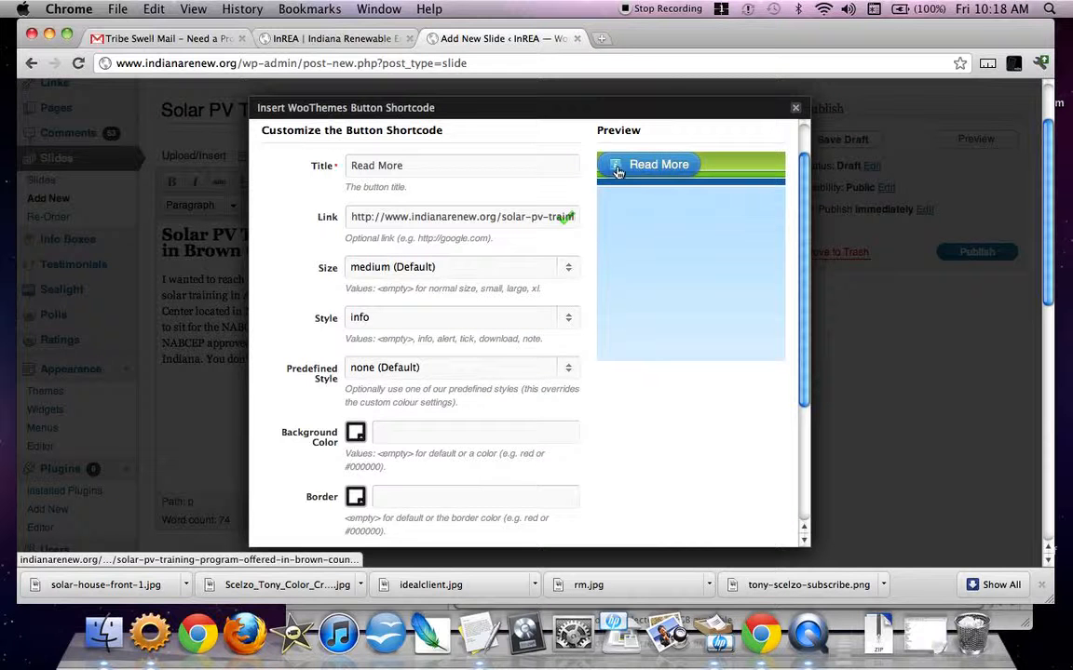
left_click(567, 318)
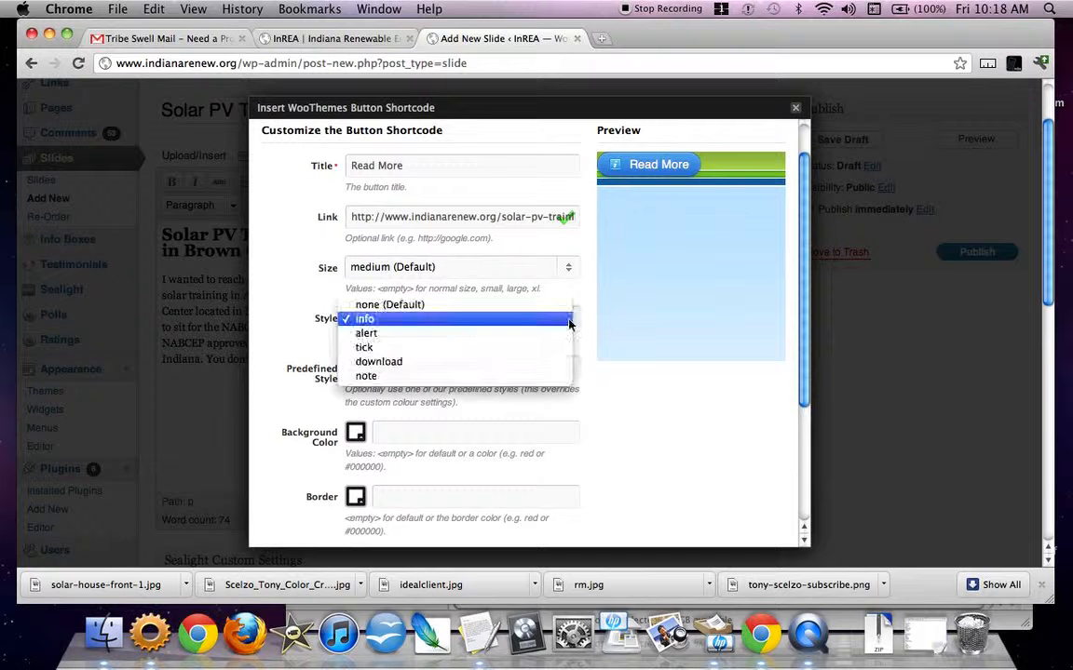
left_click(545, 339)
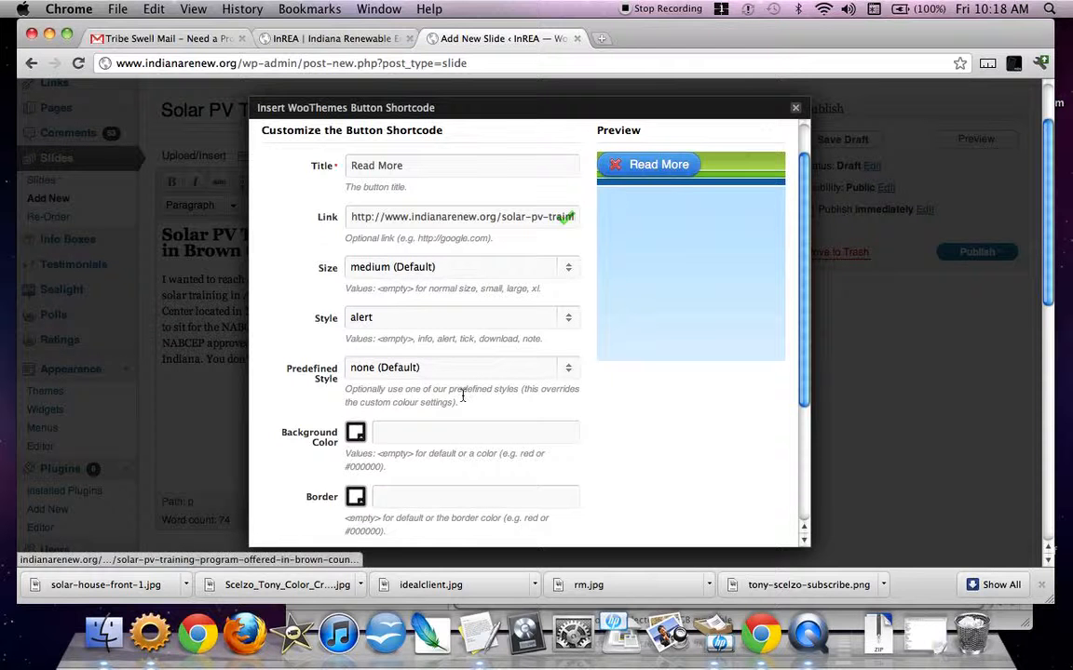
left_click(566, 322)
left_click(545, 334)
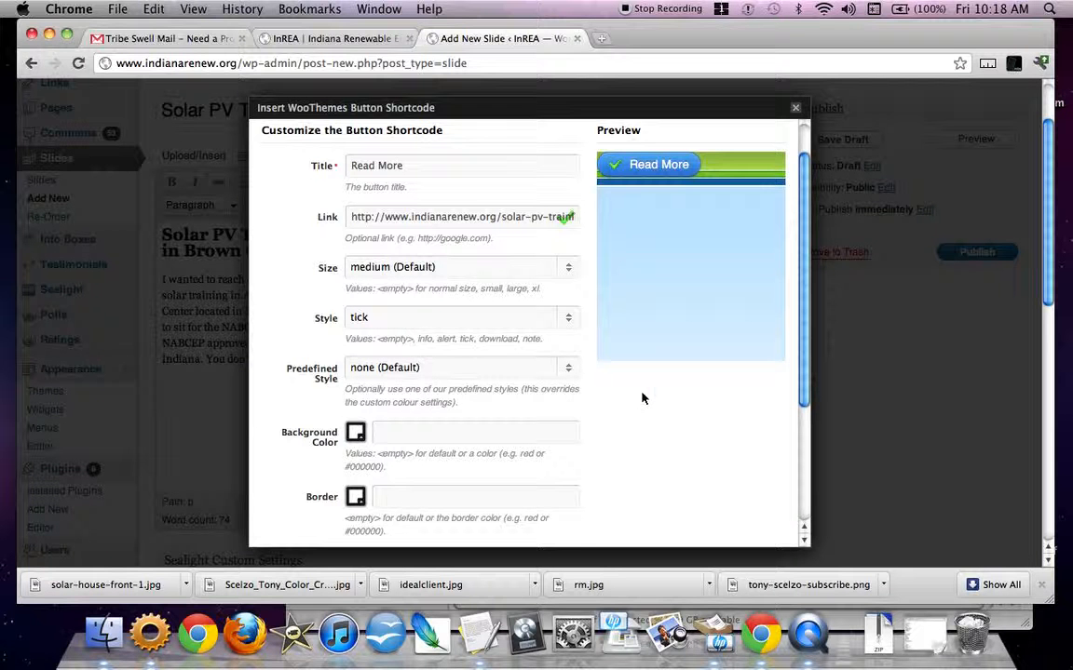
Try the orange and silver predefined styles for the Read More button, and set the predefined style back to none
scroll(642, 395, "down", 2)
left_click(562, 346)
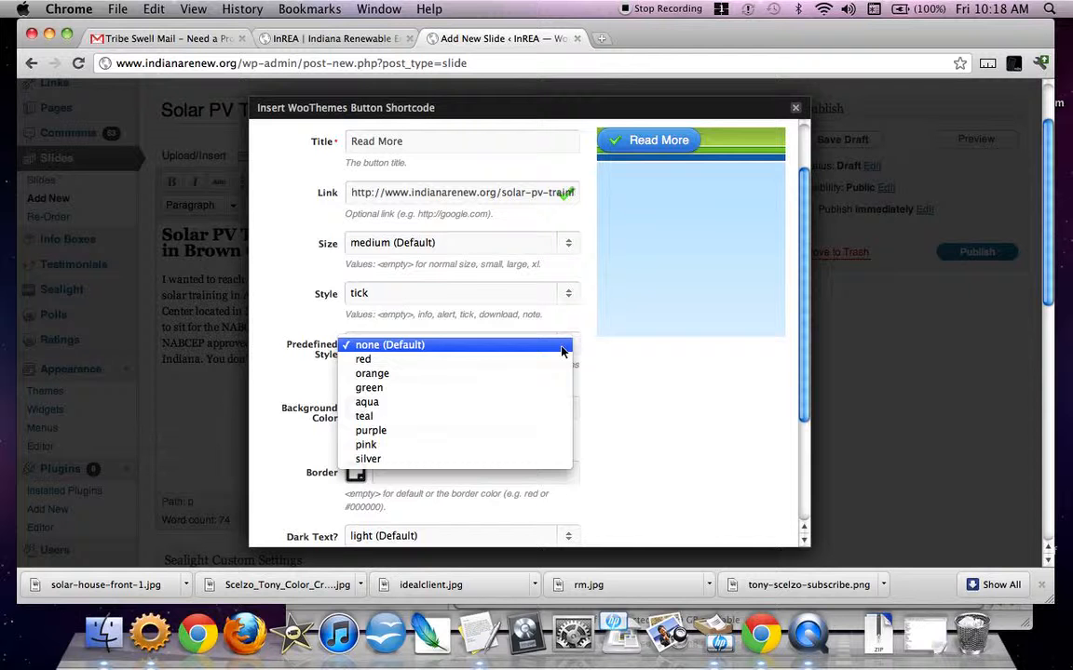
left_click(562, 347)
left_click(562, 346)
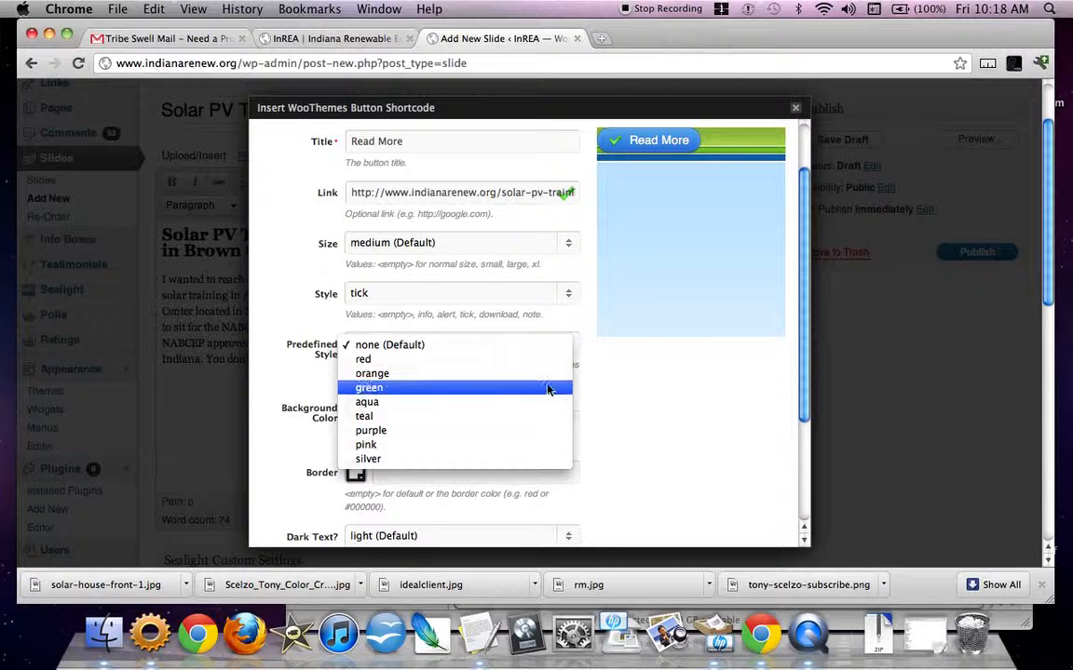
left_click(550, 376)
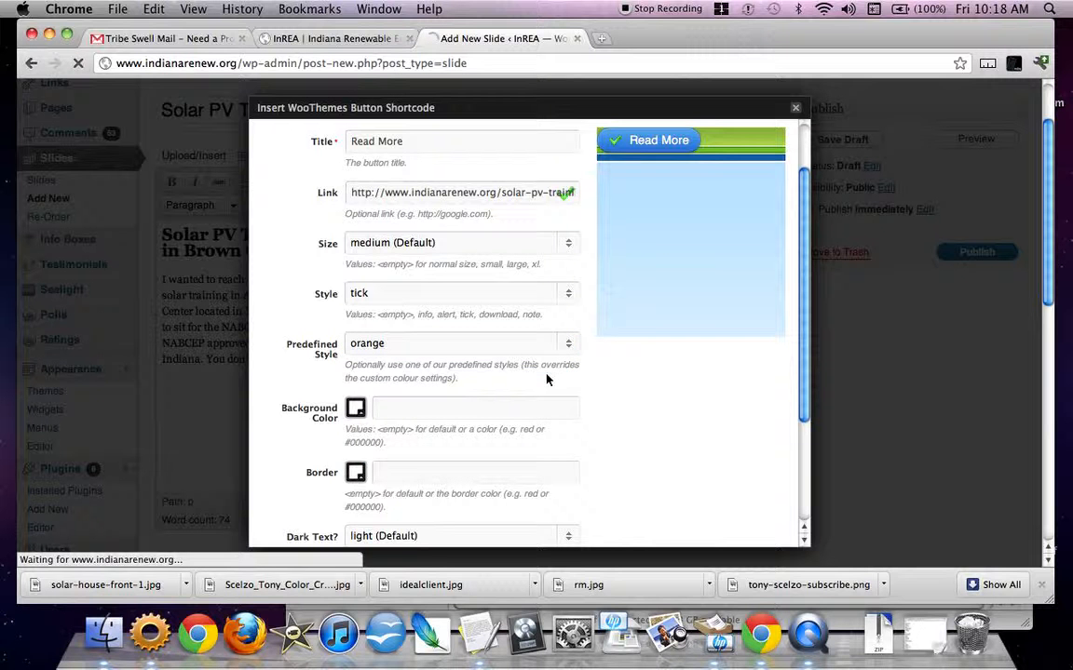
left_click(570, 344)
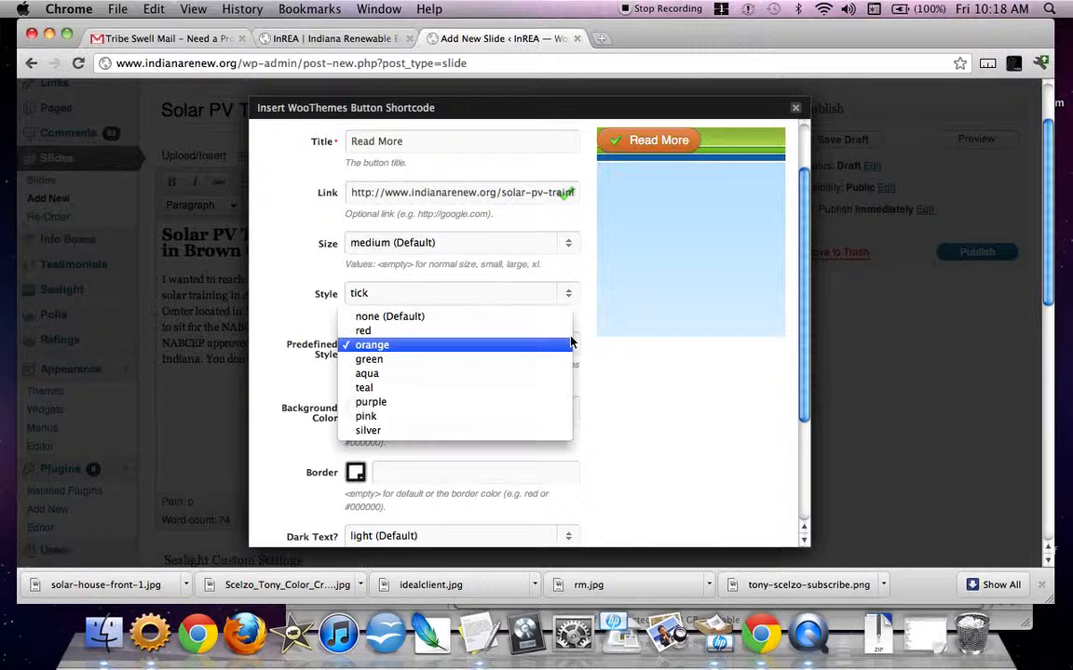
left_click(479, 429)
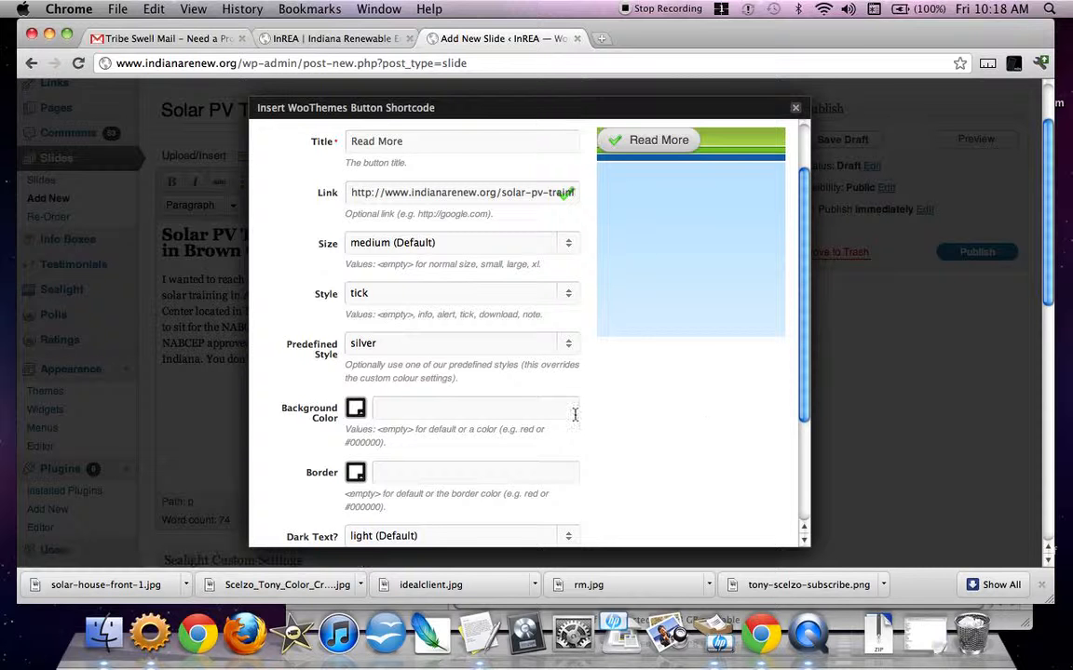
scroll(266, 401, "down", 2)
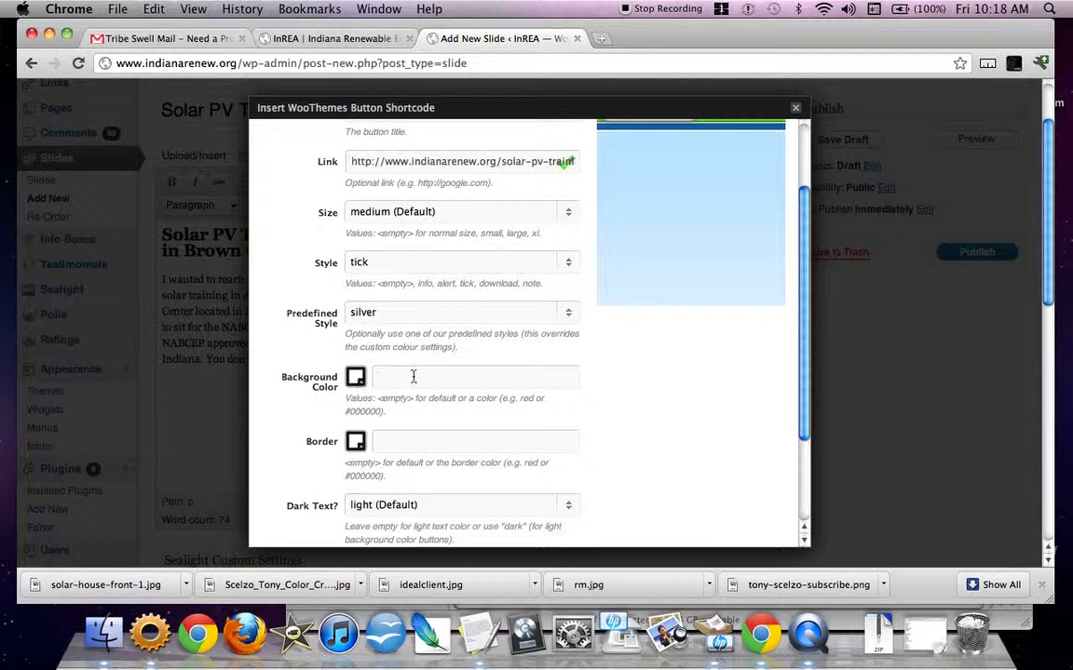
left_click(503, 312)
left_click(401, 201)
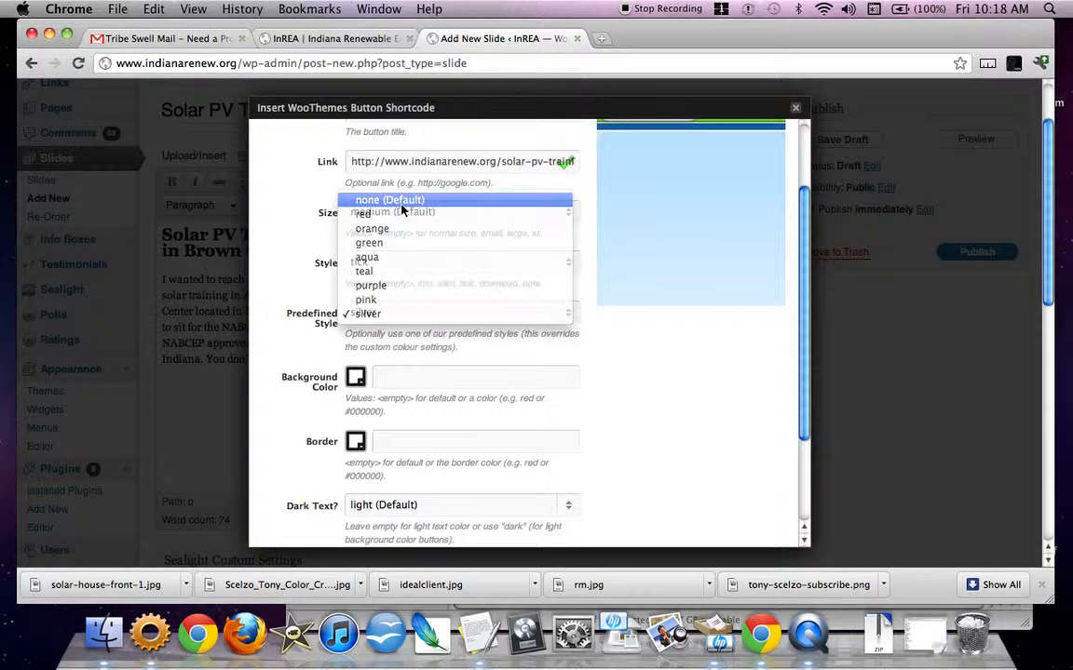
Set the Read More button's background color to #1368a4
left_click(410, 379)
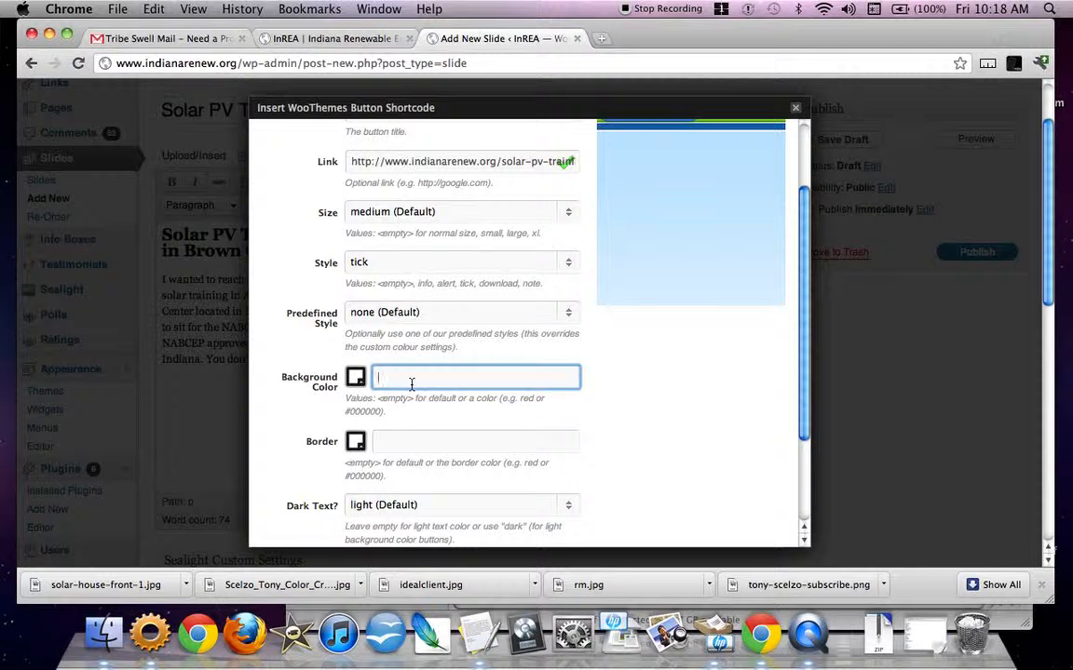
left_click(356, 376)
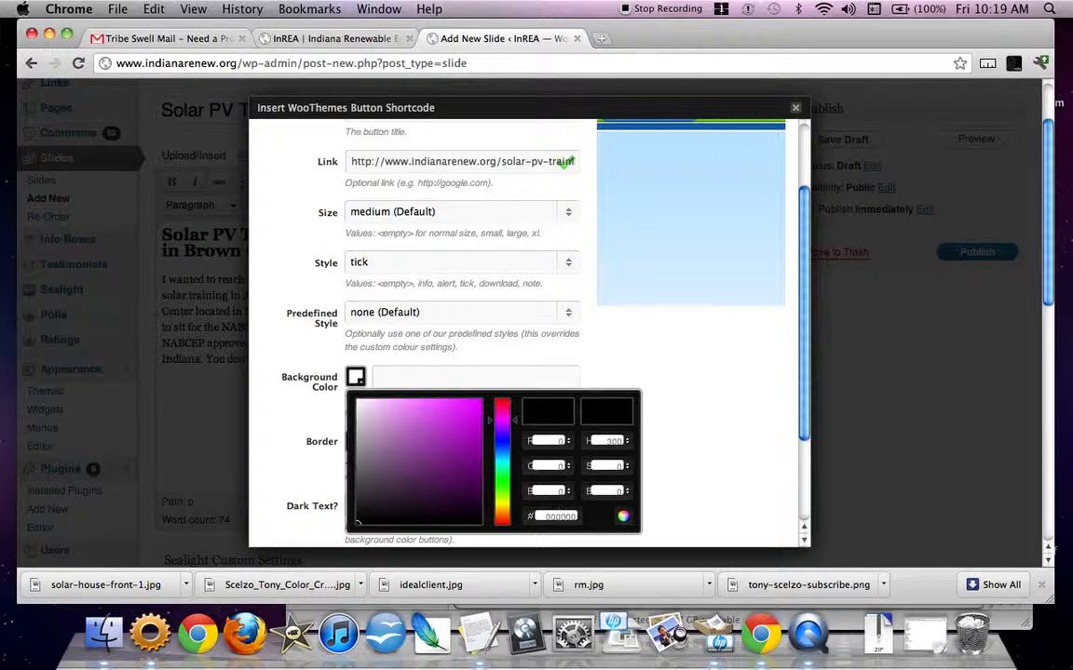
left_click_drag(504, 424, 484, 453)
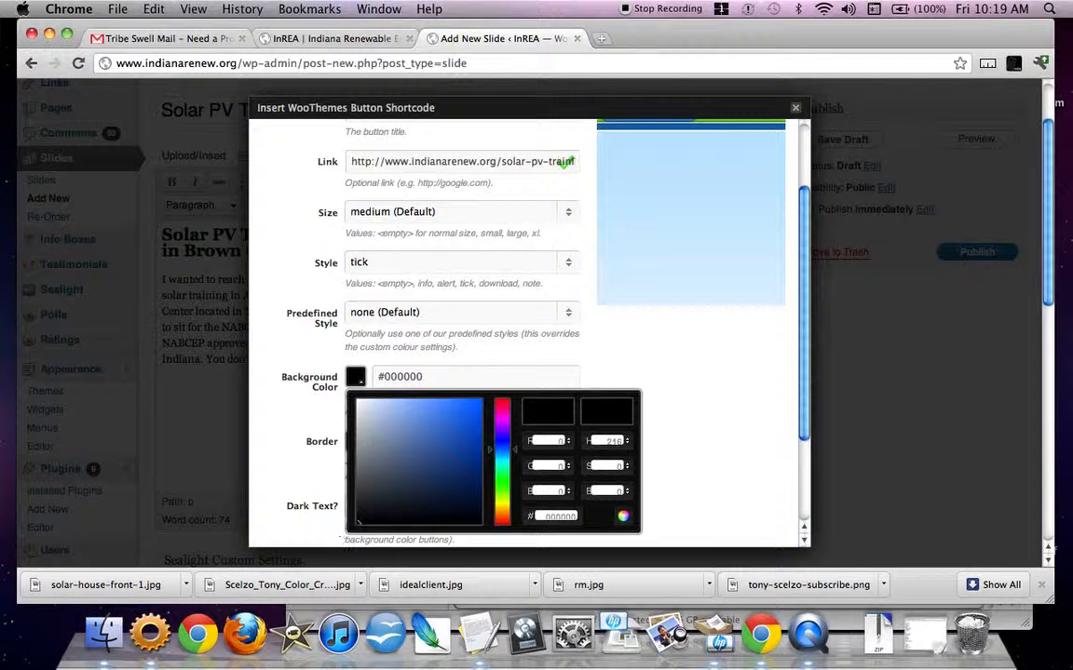
mouse_move(359, 521)
left_mouse_down()
mouse_move(407, 457)
mouse_move(437, 455)
left_mouse_up()
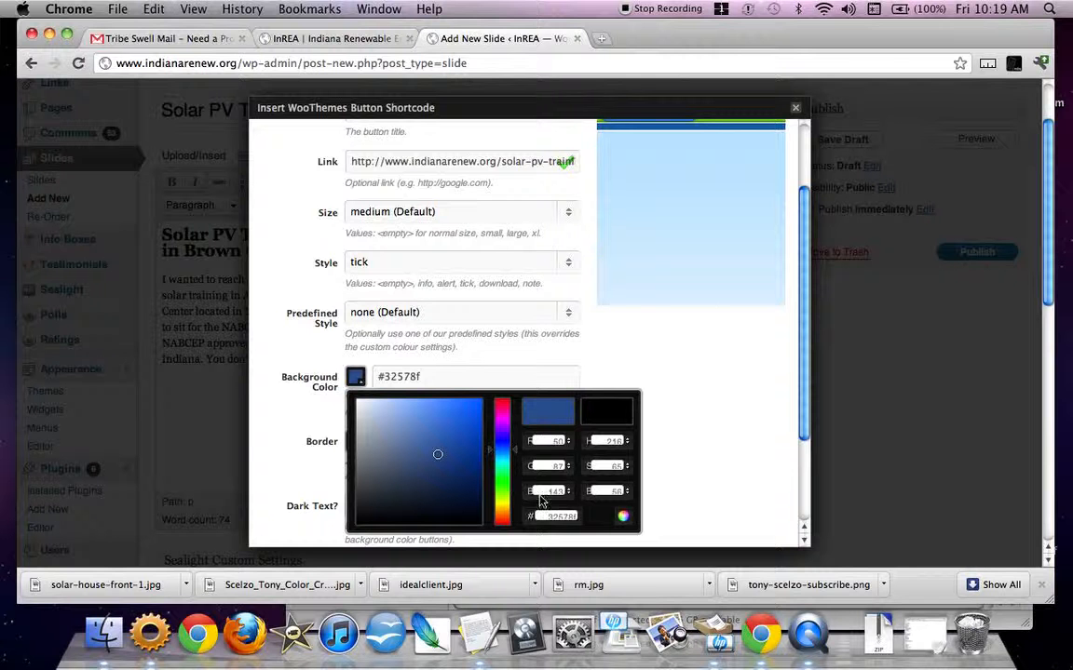
double_click(561, 516)
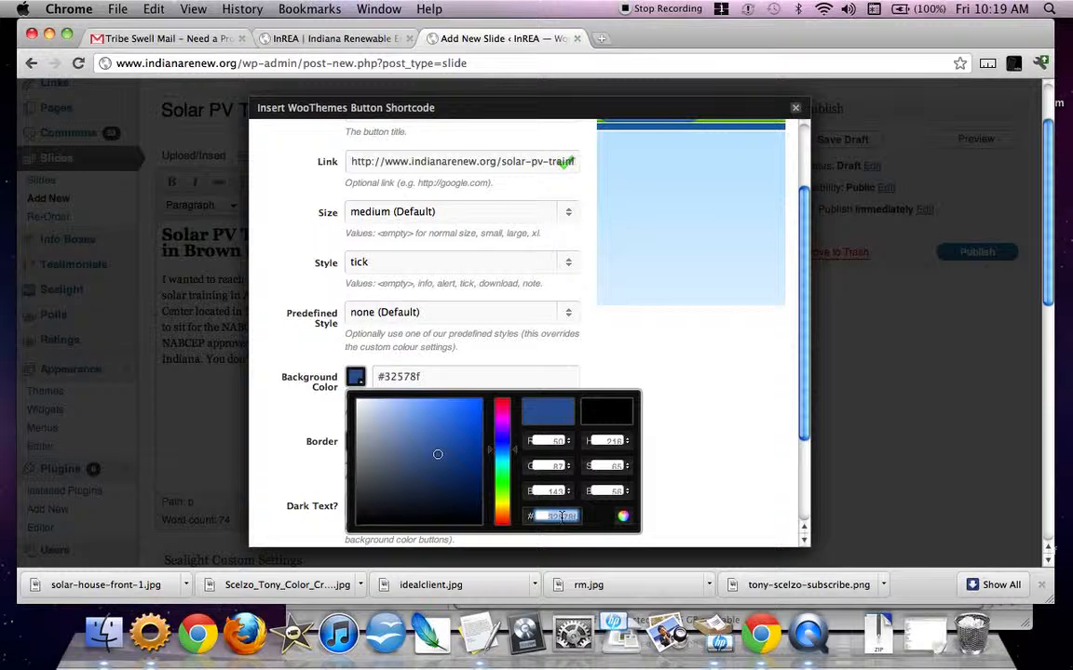
type("0000136")
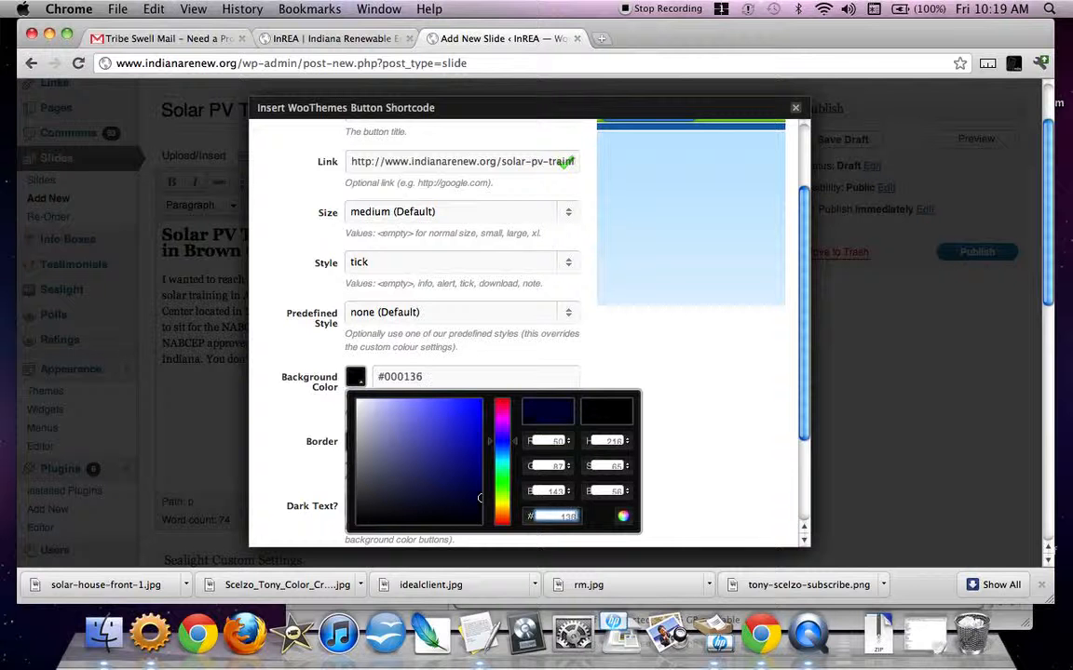
type("8a4")
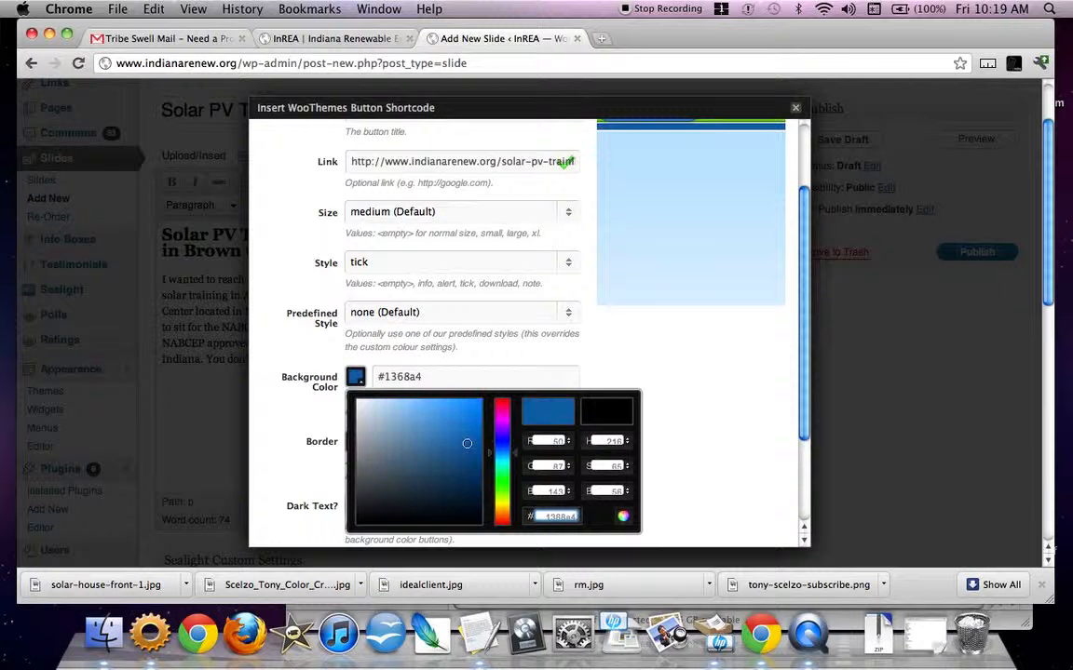
left_click(708, 479)
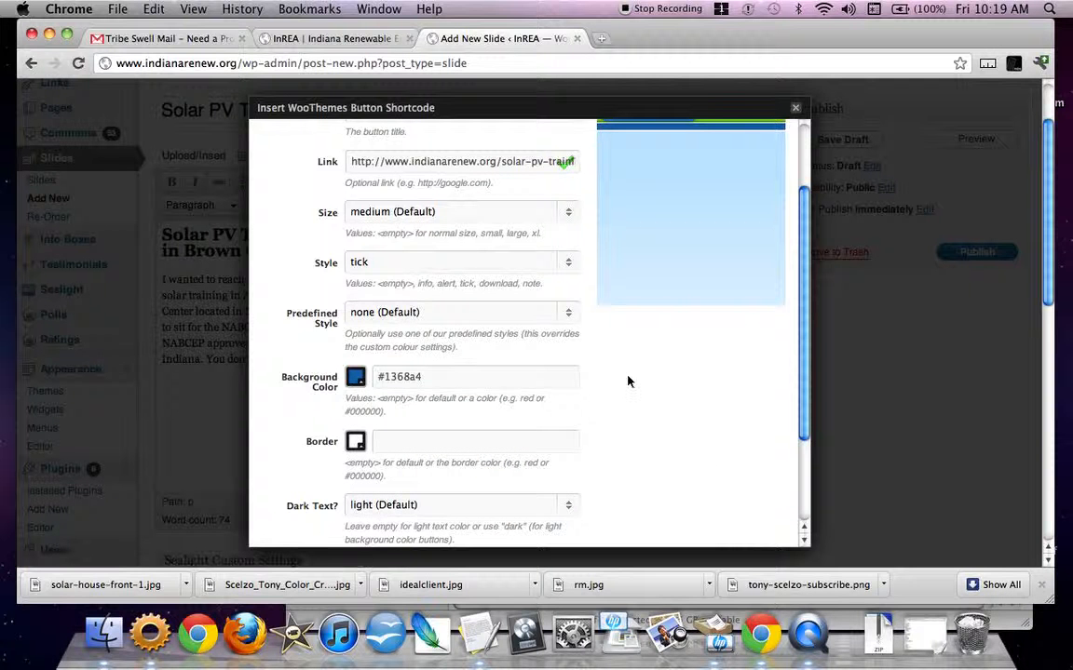
Review the remaining button options, keeping their defaults, and insert the Read More button shortcode into the slide
scroll(628, 381, "down", 5)
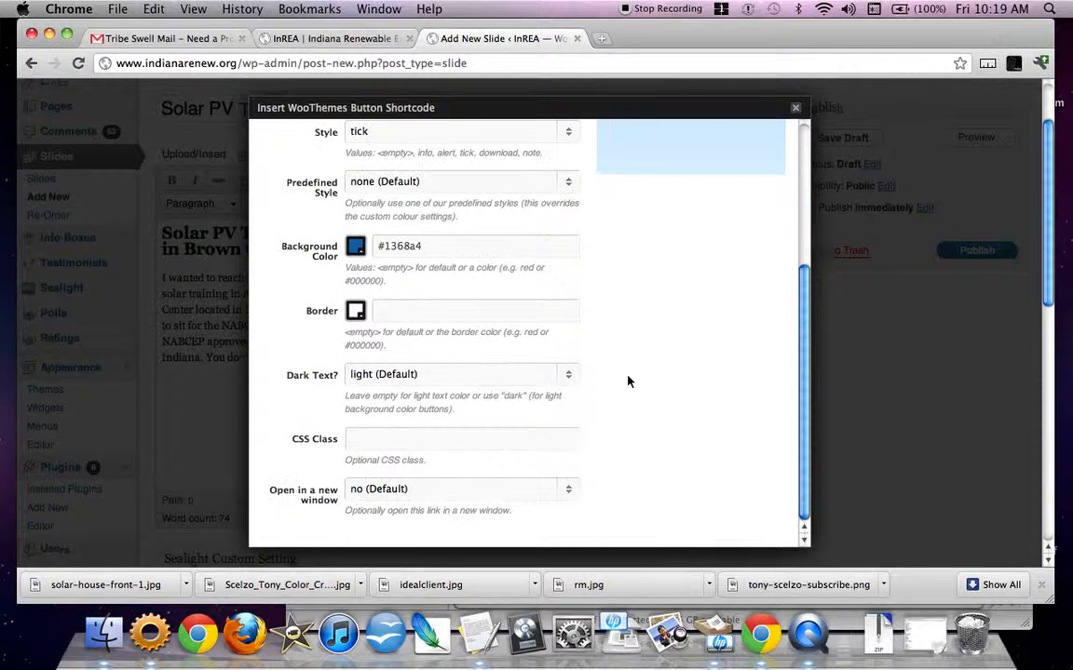
scroll(627, 381, "down", 2)
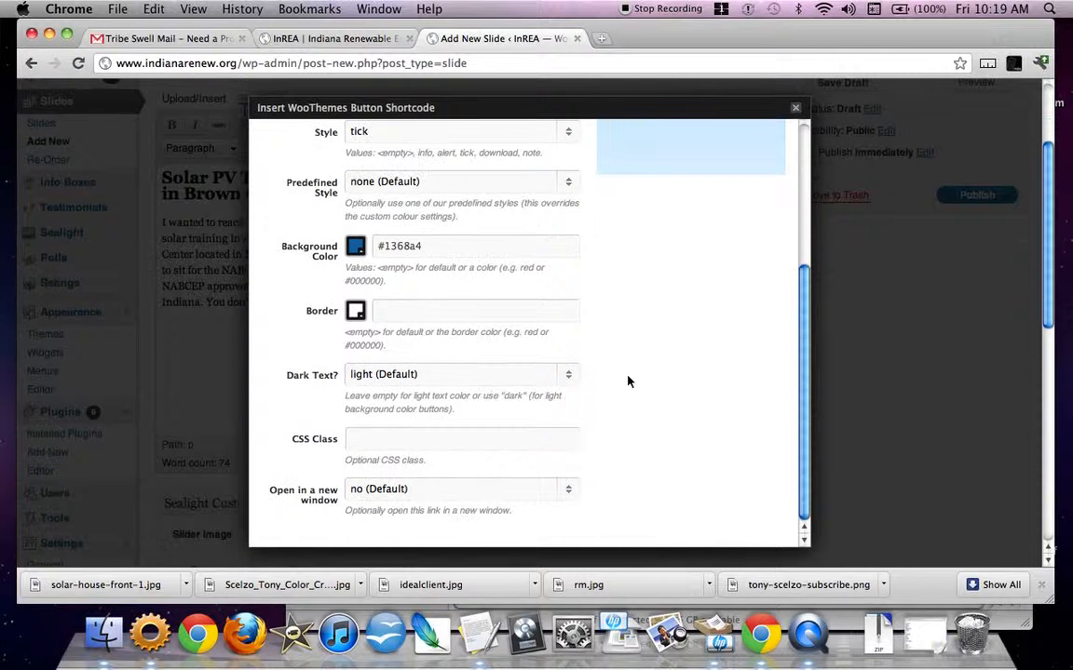
scroll(628, 381, "up", 8)
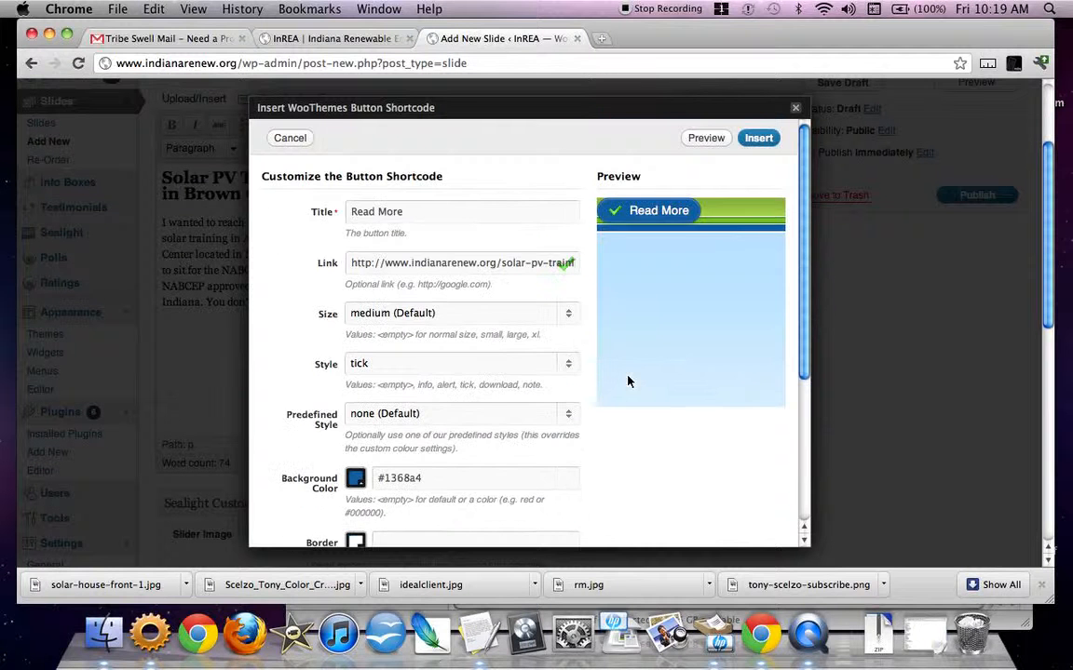
left_click(758, 139)
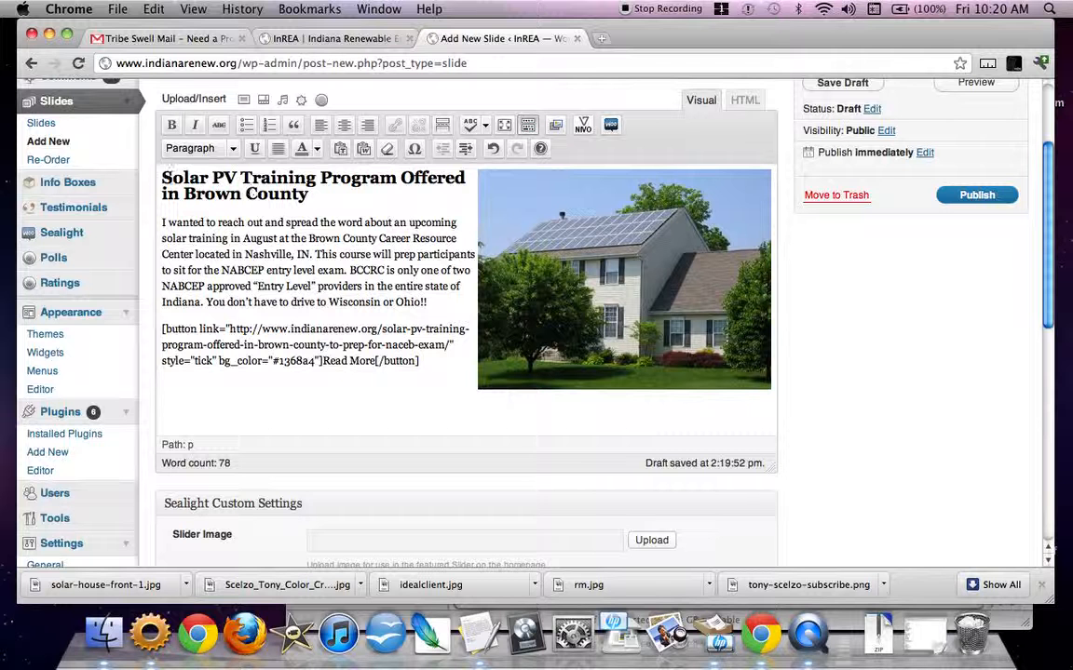
Link the slide heading "Solar PV Training Program Offered in Brown County" to the copied address of the blog post
left_click_drag(162, 177, 314, 201)
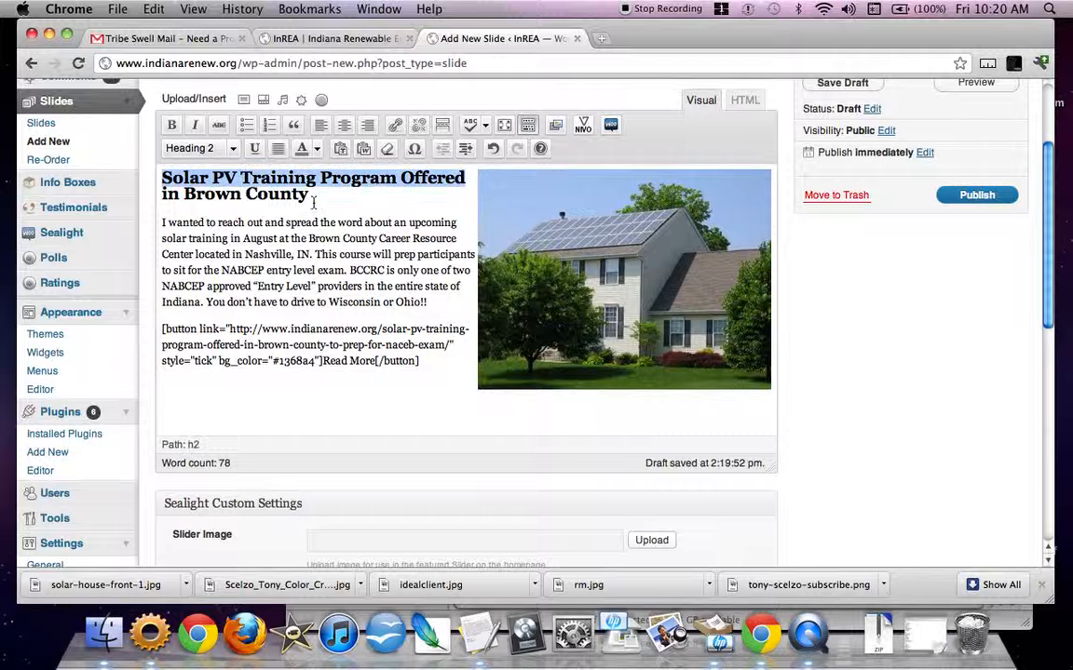
left_click(351, 193)
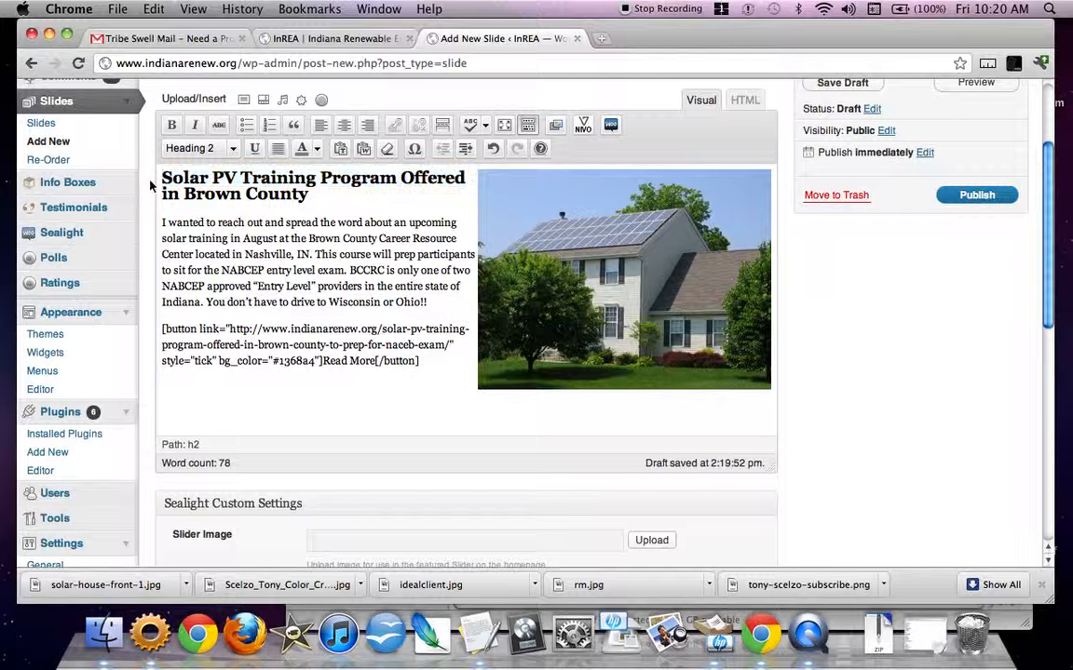
left_click_drag(160, 177, 312, 204)
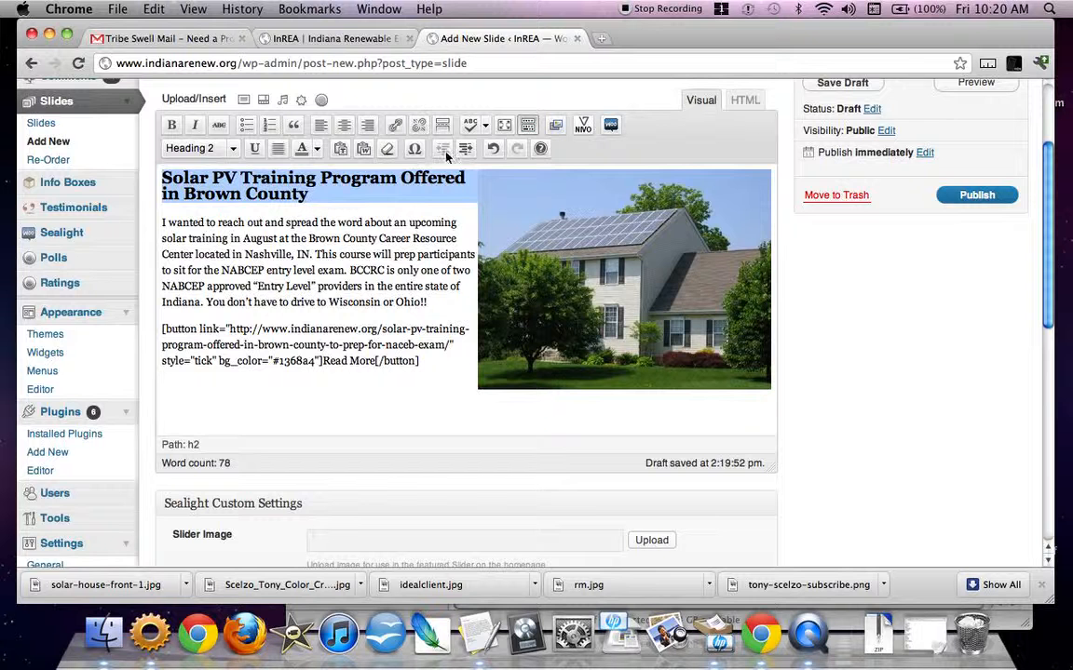
left_click(395, 127)
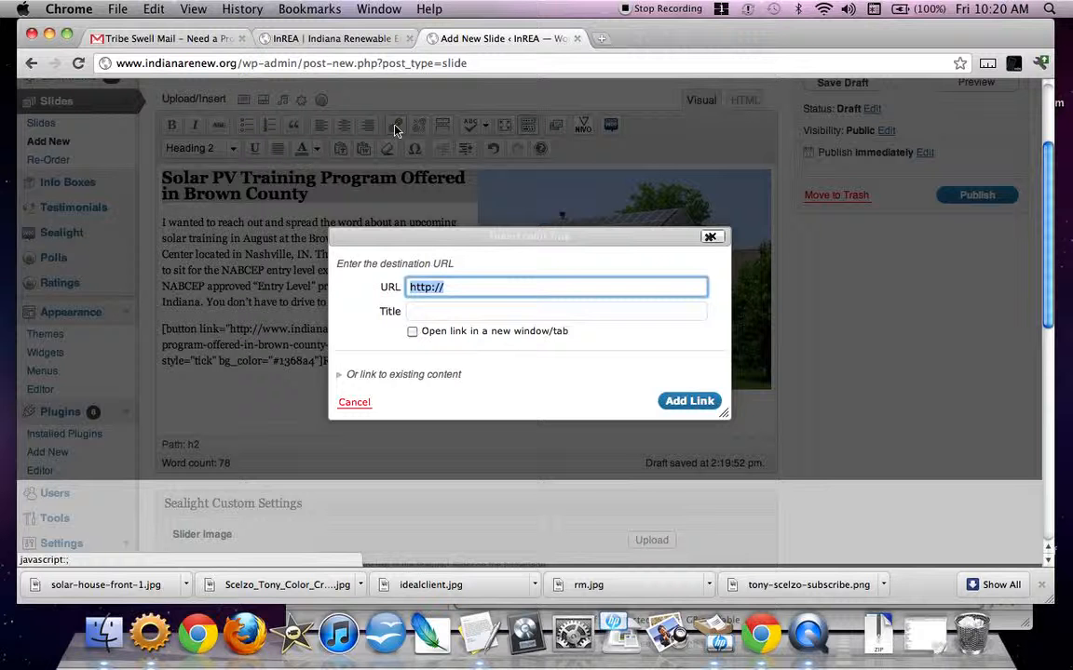
key("super+v")
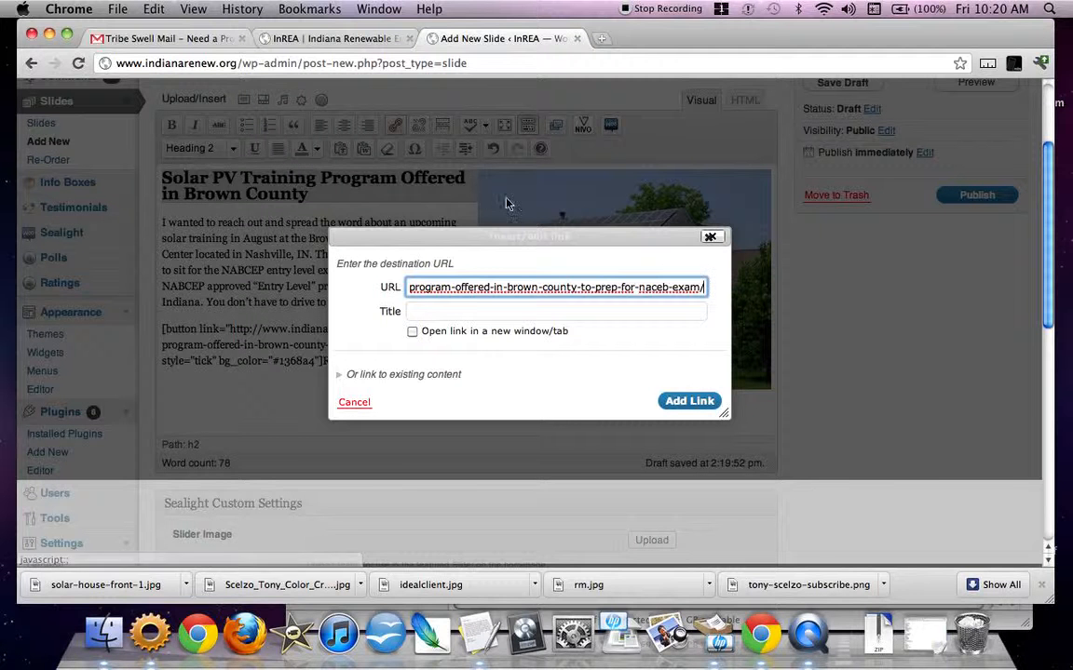
left_click(696, 405)
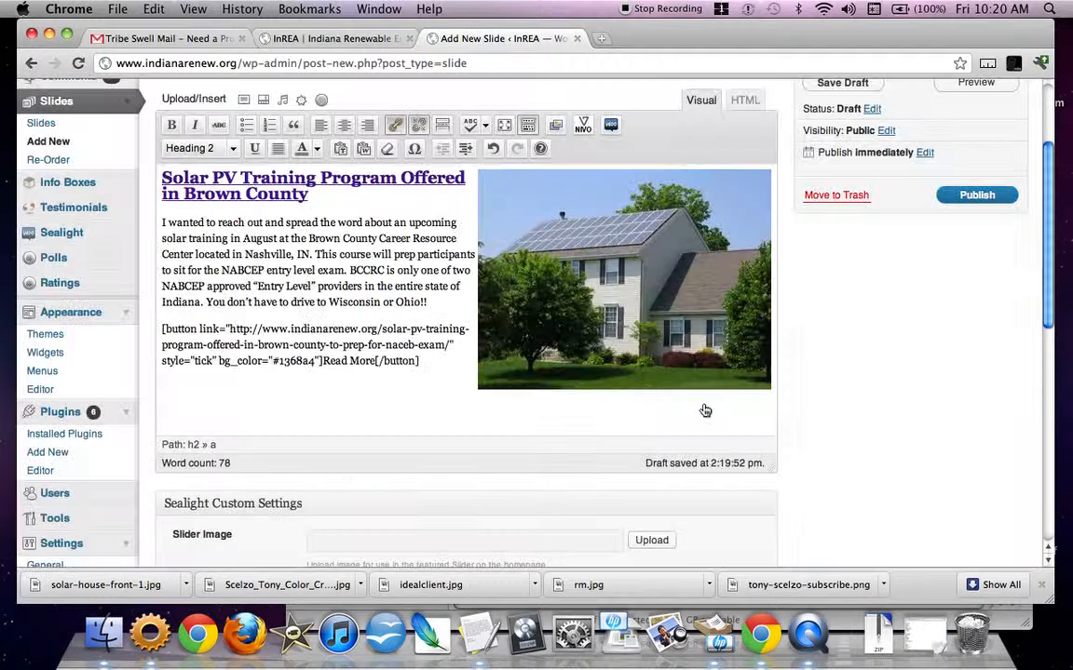
Publish the slide and check how it appears in the slider on the reloaded InREA homepage
left_click(979, 196)
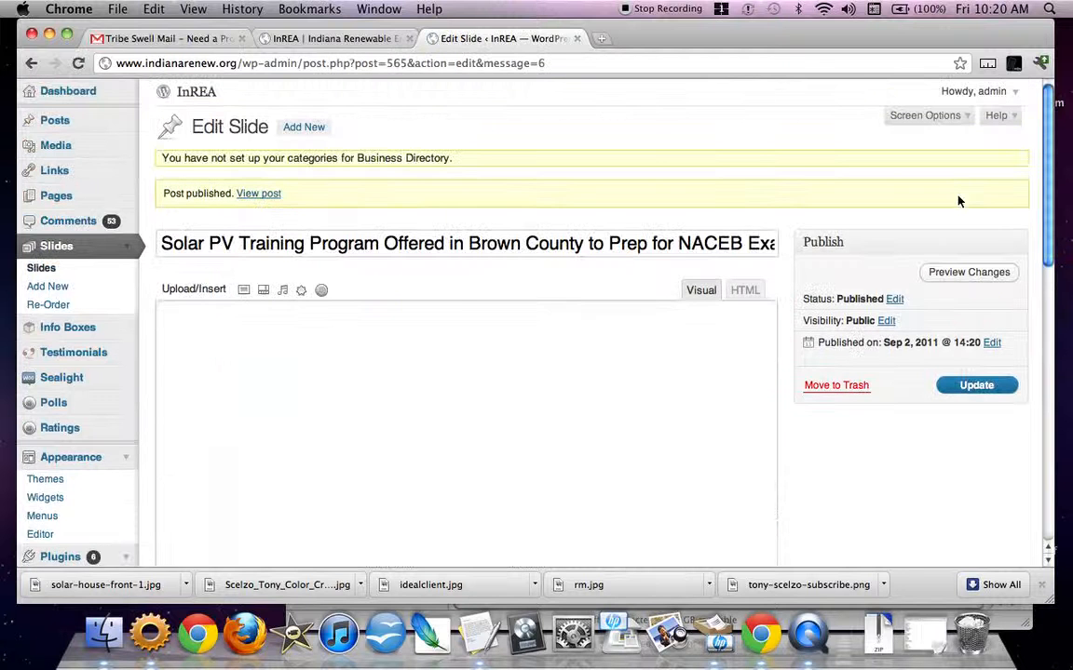
left_click(343, 39)
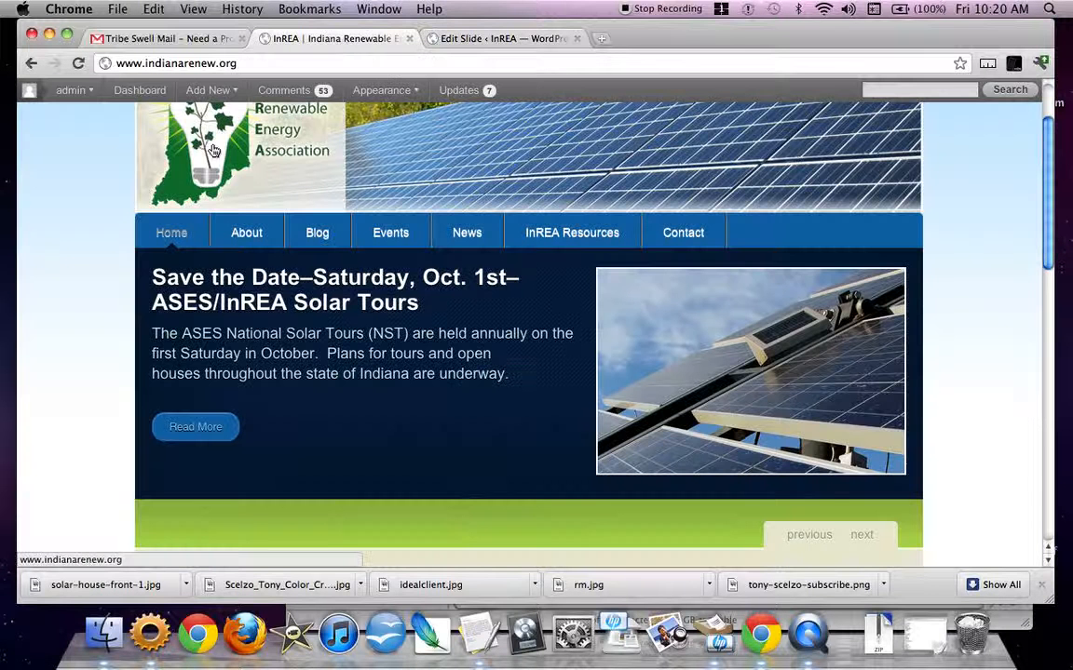
left_click(79, 63)
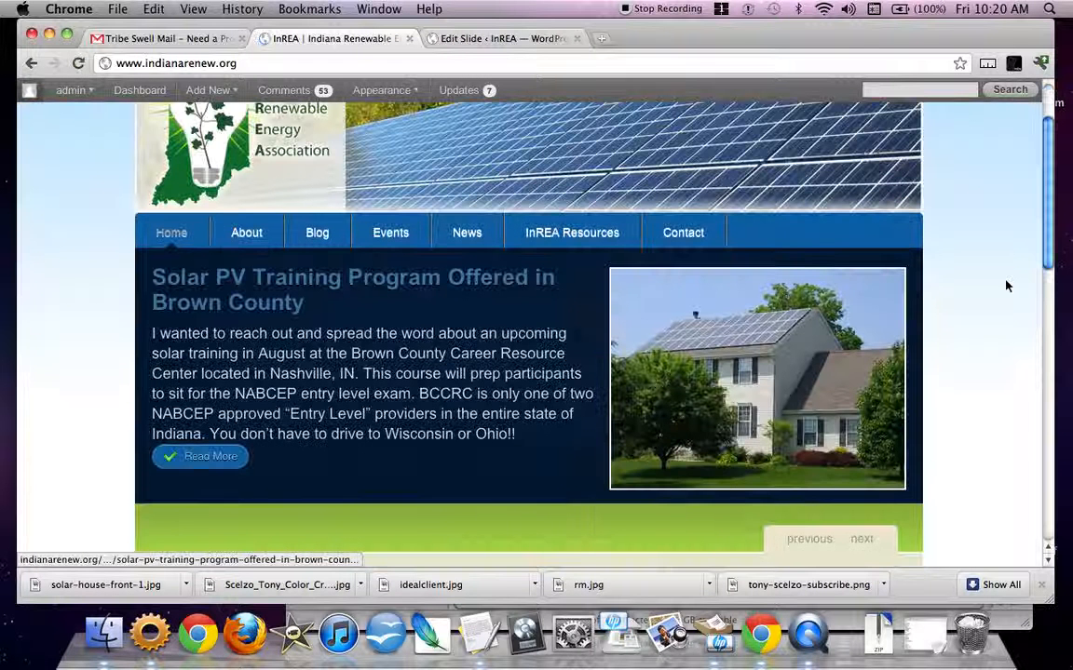
scroll(1006, 288, "down", 2)
scroll(668, 330, "up", 2)
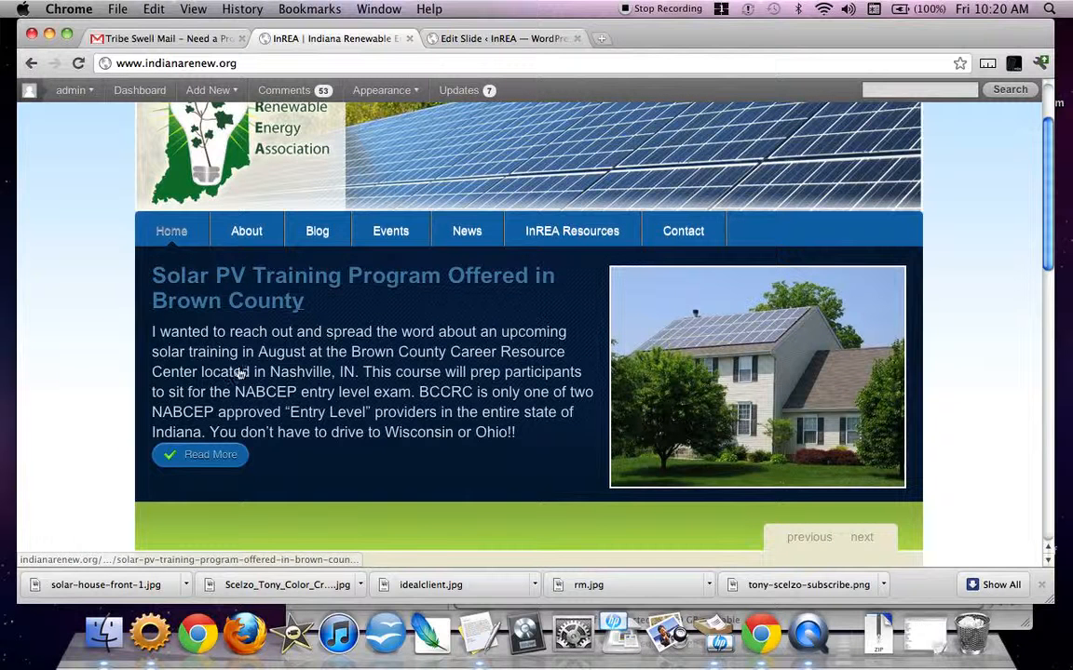
scroll(282, 394, "down", 1)
scroll(282, 394, "down", 2)
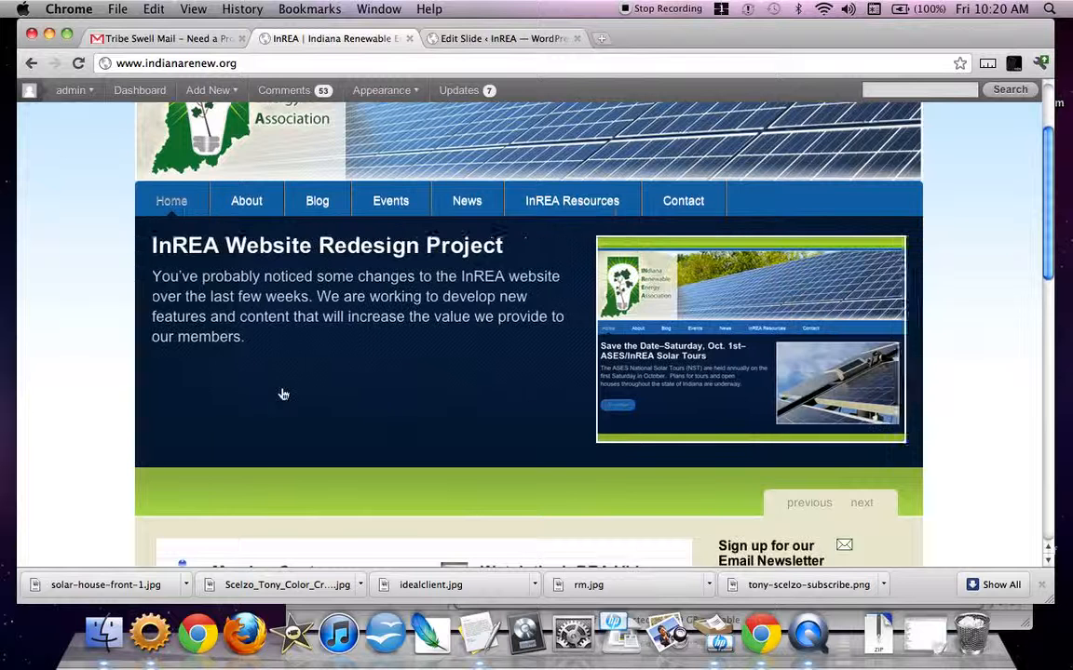
Test the heading link of the Solar PV Training Program slide, look over the blog post it opens, and return to the homepage
left_click(790, 509)
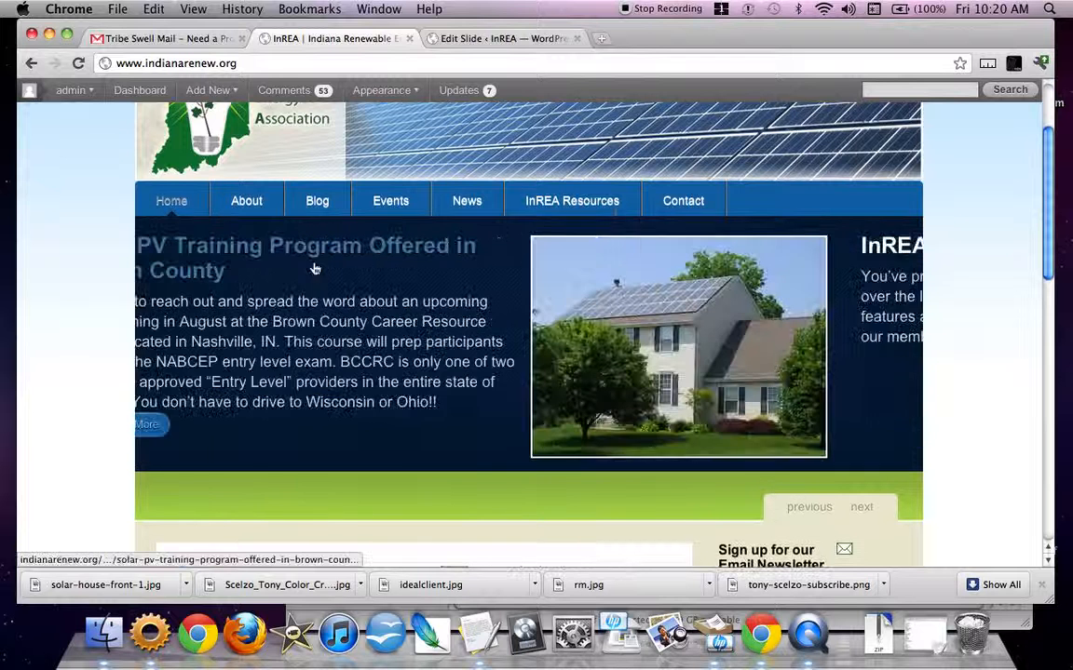
left_click(281, 251)
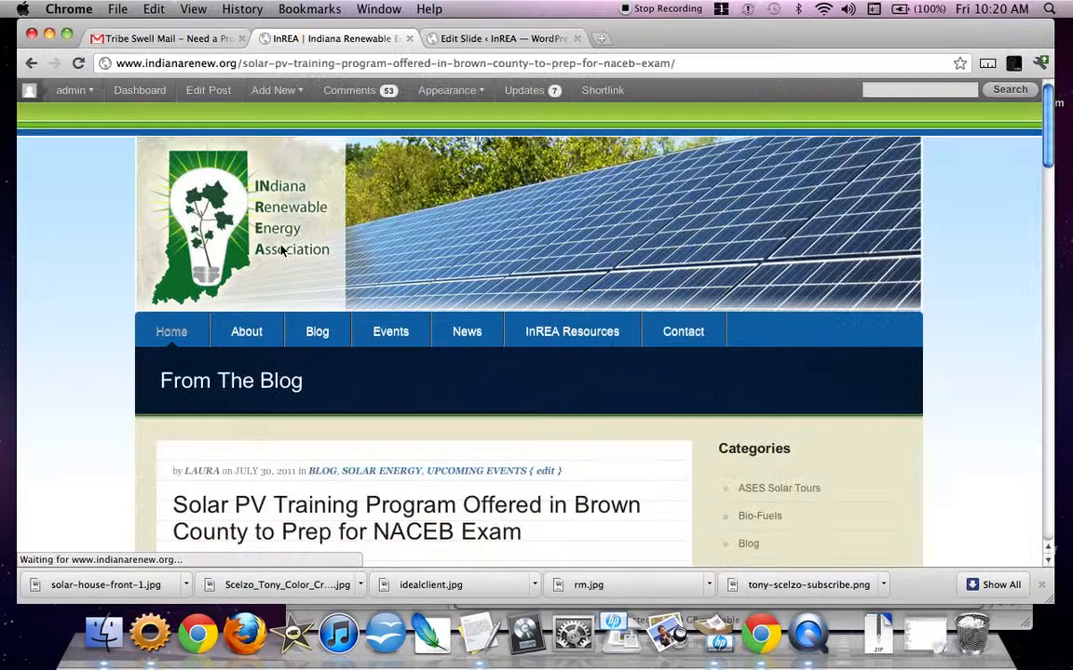
scroll(282, 252, "down", 5)
scroll(281, 251, "down", 5)
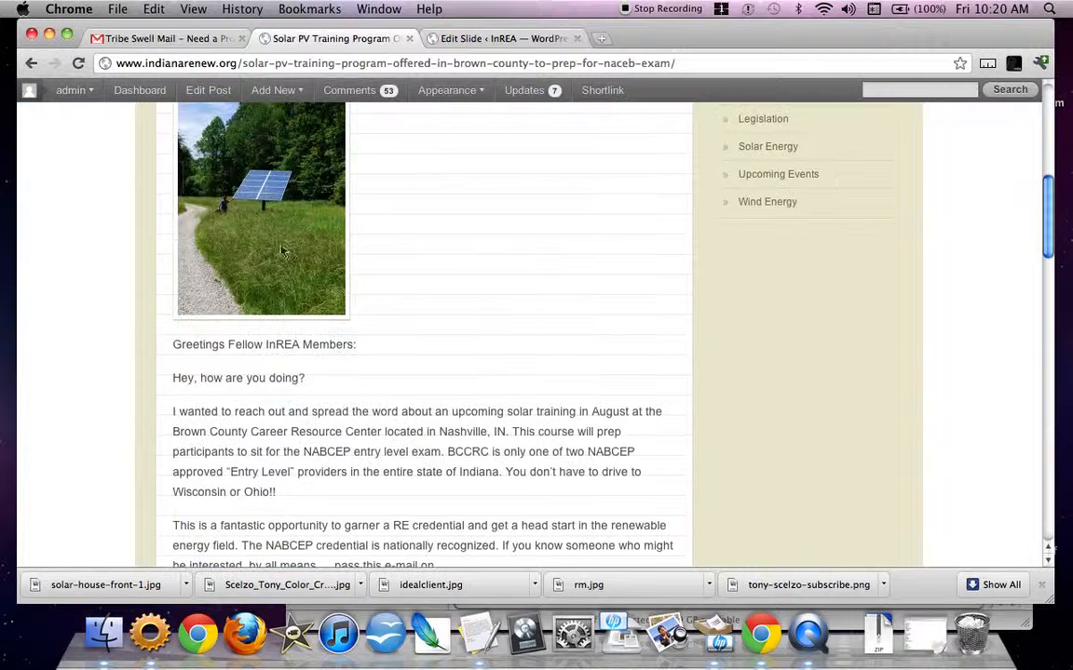
left_click(30, 65)
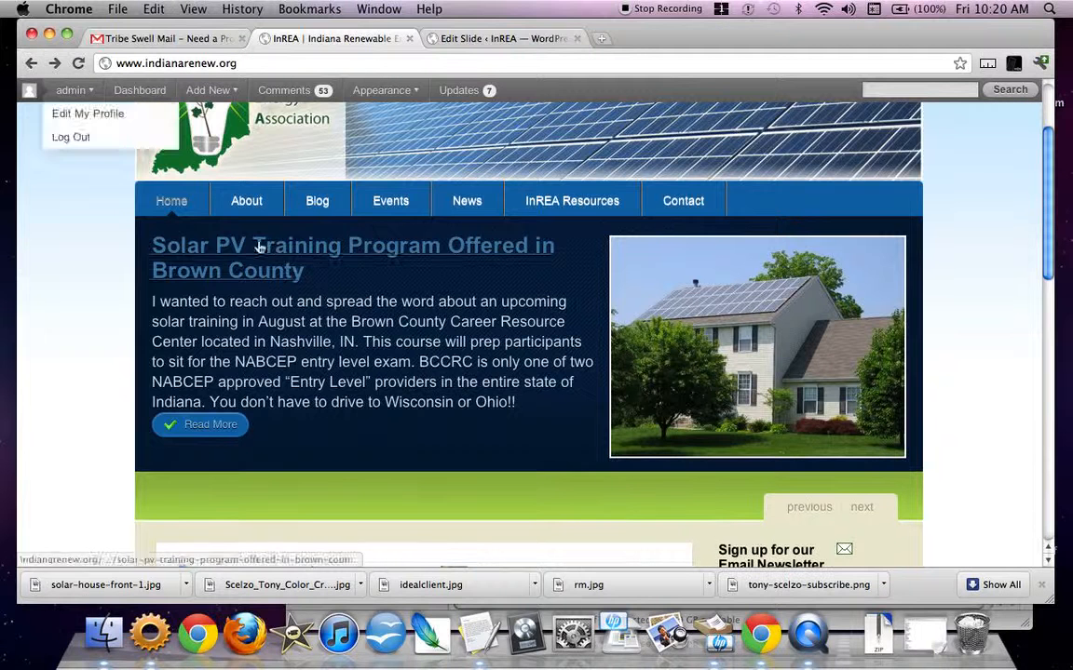
Test the slide's Read More button, look over the blog post it opens, and go back to the InREA homepage
left_click(211, 427)
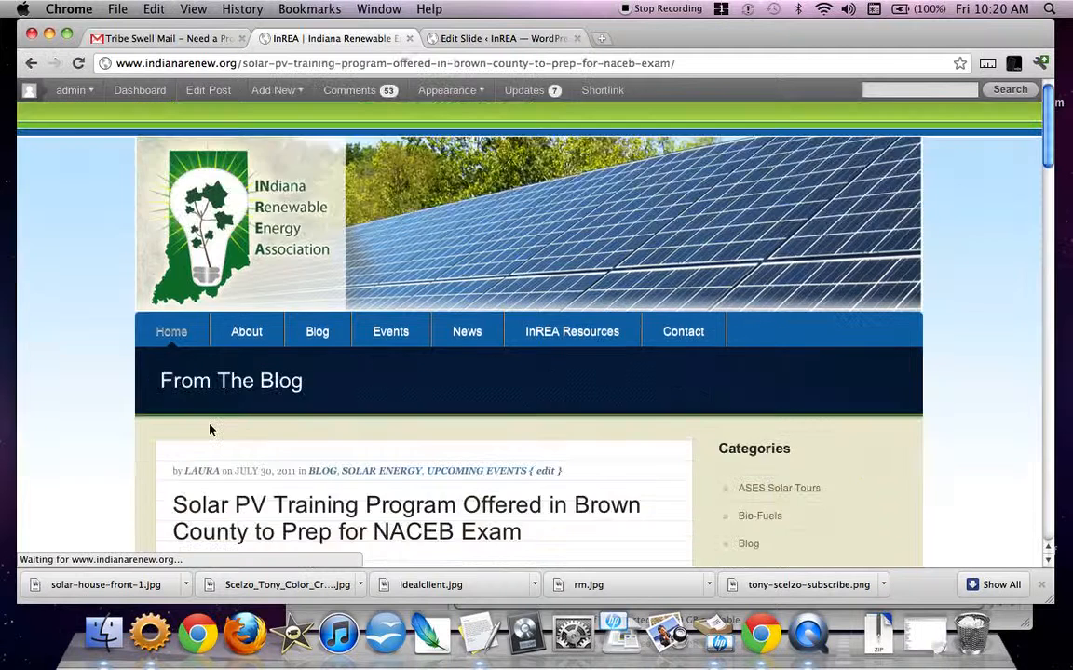
scroll(197, 365, "down", 5)
scroll(196, 365, "down", 4)
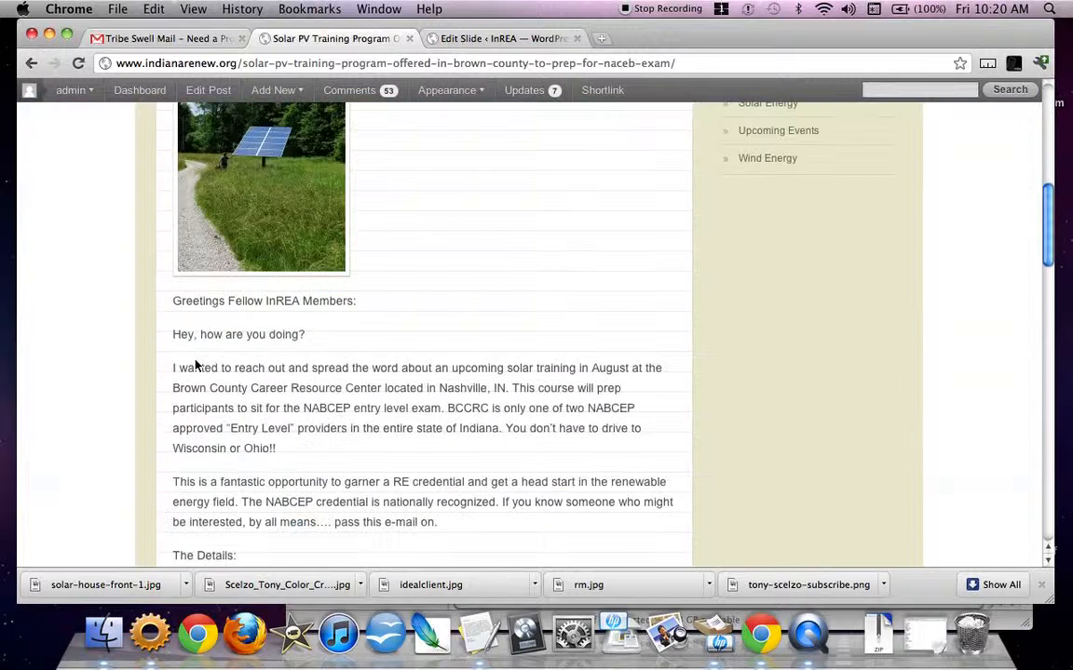
scroll(196, 365, "up", 10)
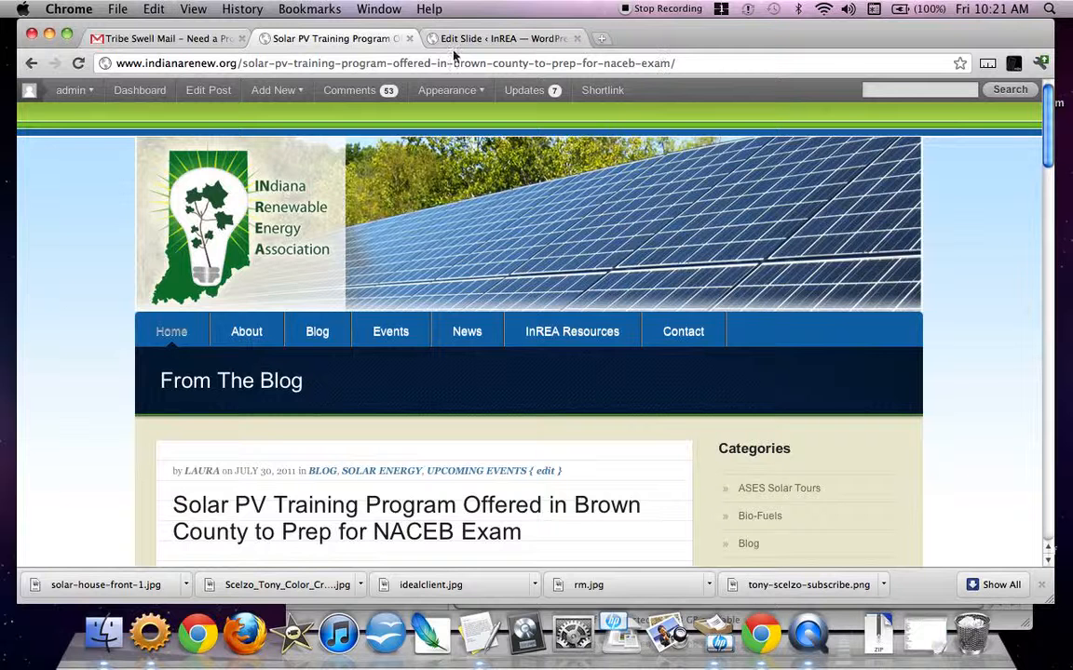
left_click(209, 225)
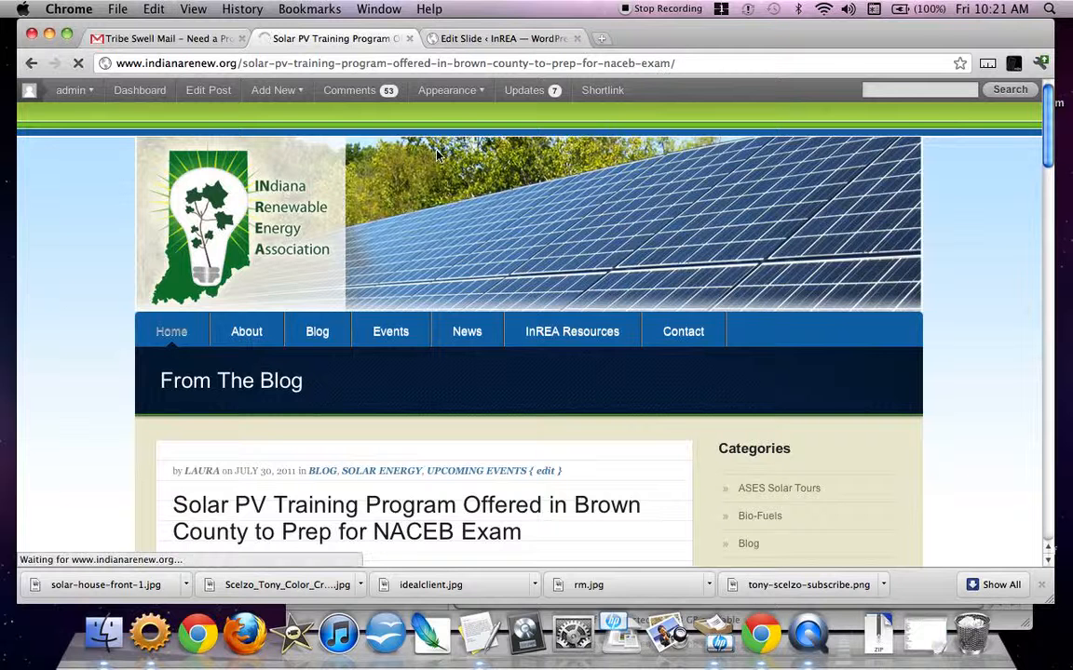
Return to the WordPress admin and review the list of all slides
left_click(528, 38)
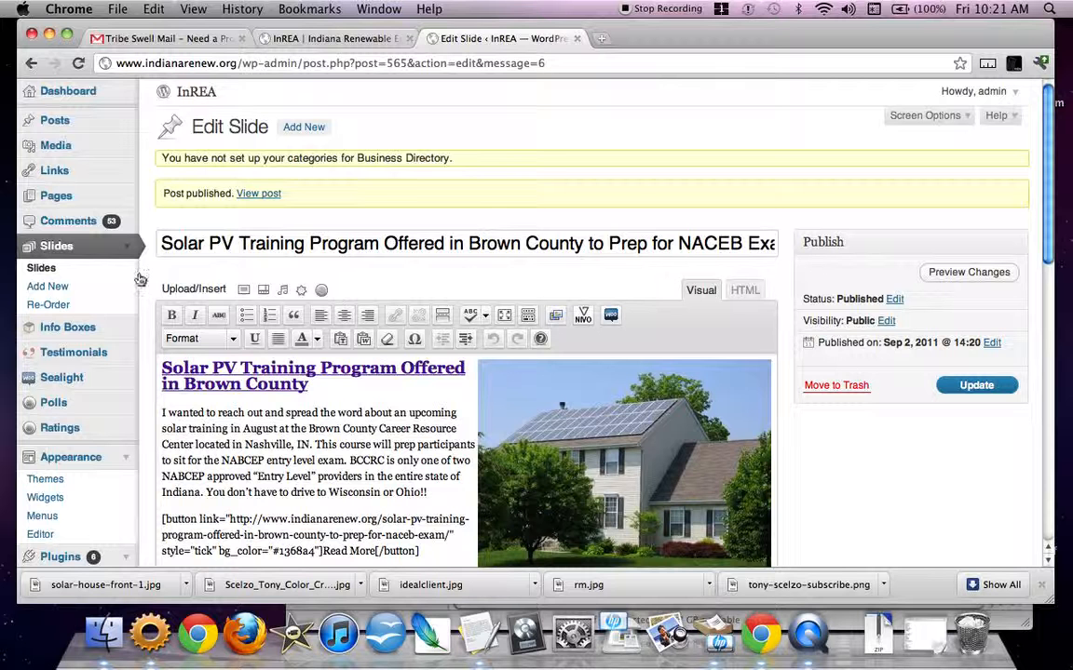
left_click(40, 269)
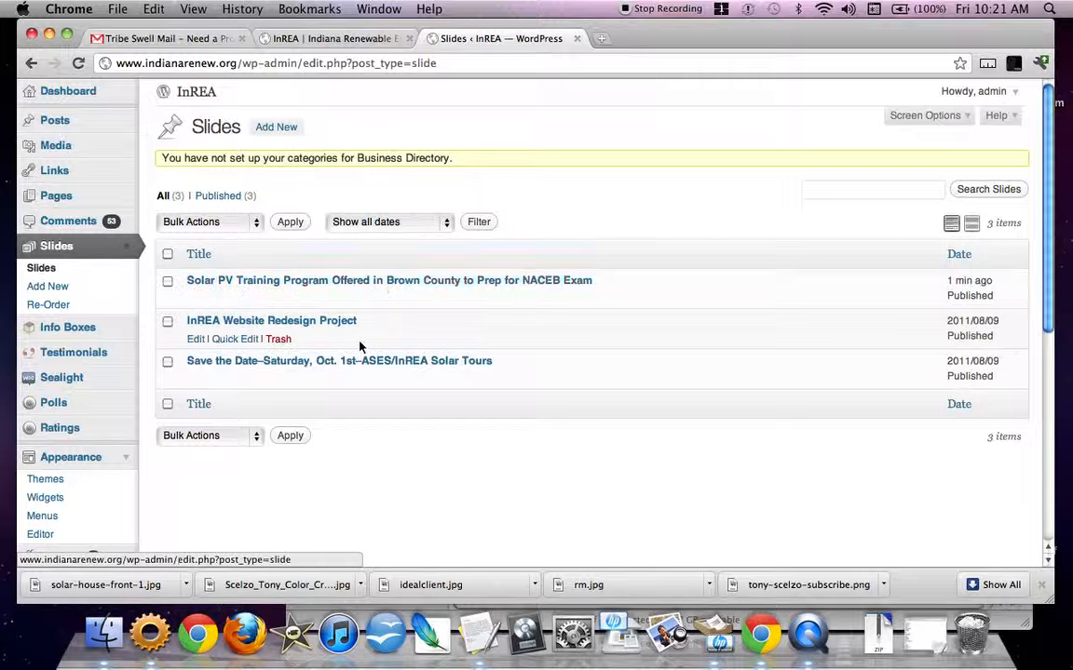
mouse_move(278, 305)
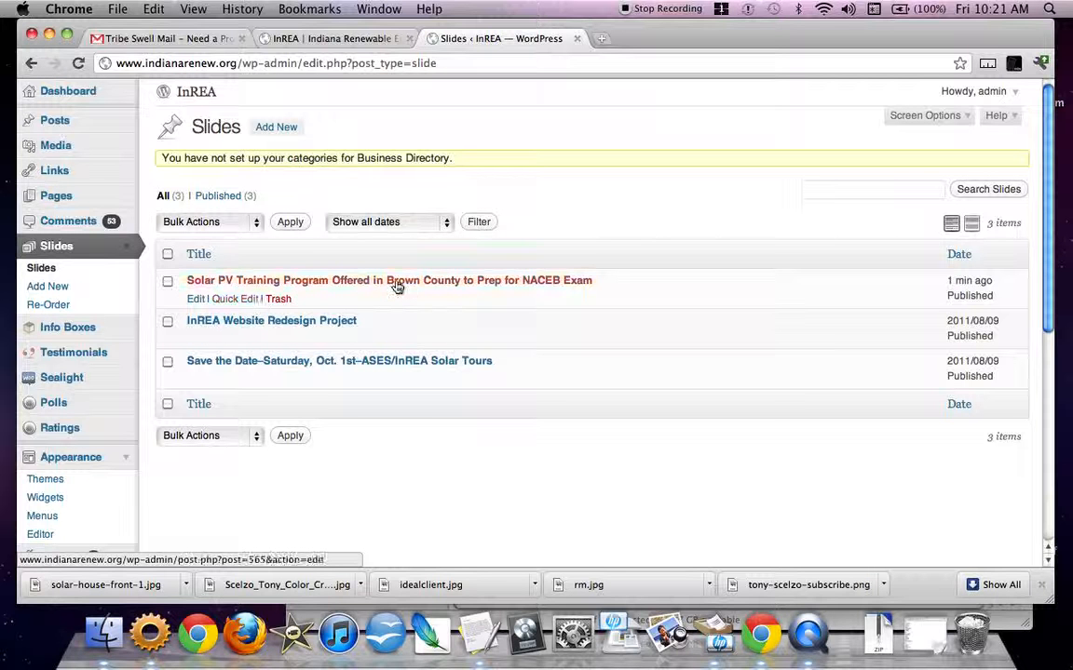
left_click(43, 270)
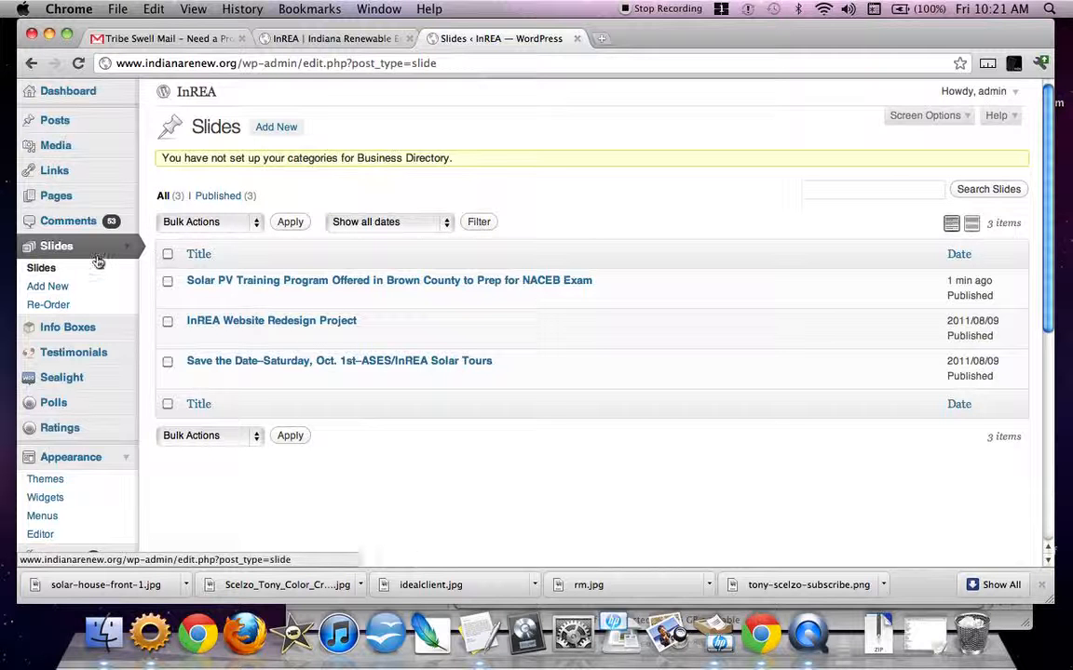
Reorder the slides as Solar PV Training Program, Save the Date–Saturday, Oct. 1st, and InREA Website Redesign Project, and save the order
left_click(49, 307)
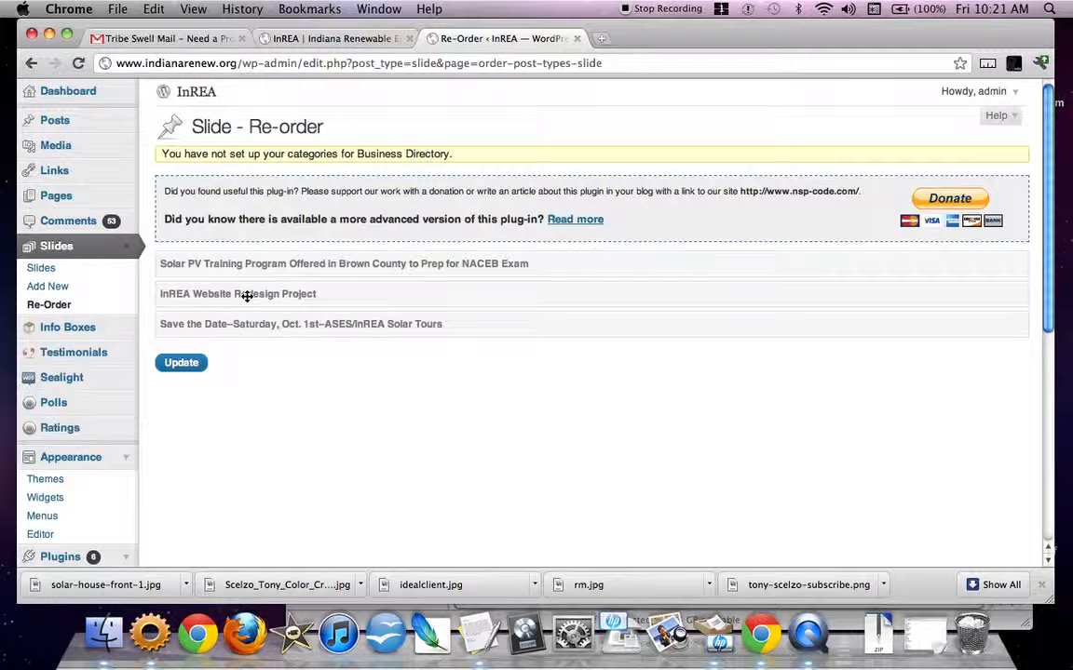
left_click_drag(246, 297, 248, 331)
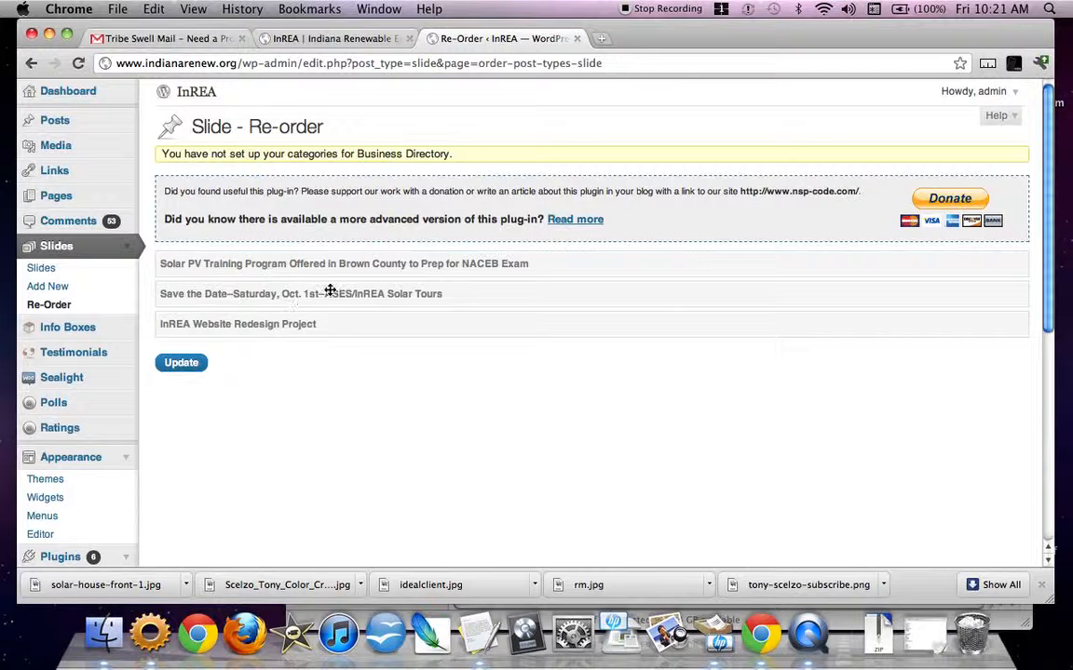
left_click_drag(328, 289, 343, 254)
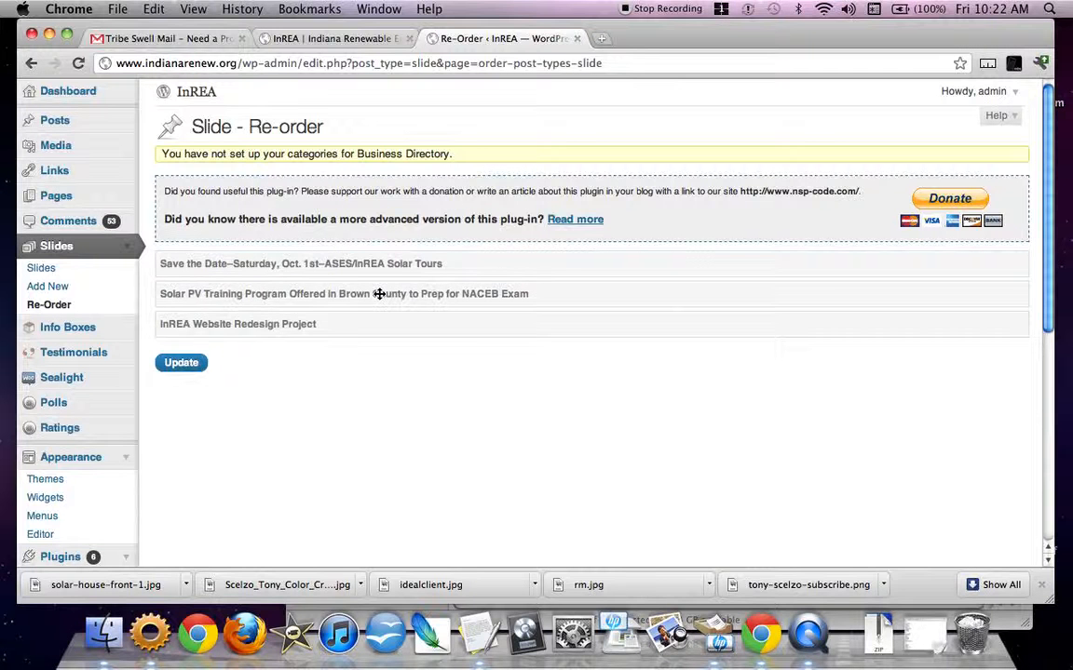
left_click_drag(376, 297, 377, 257)
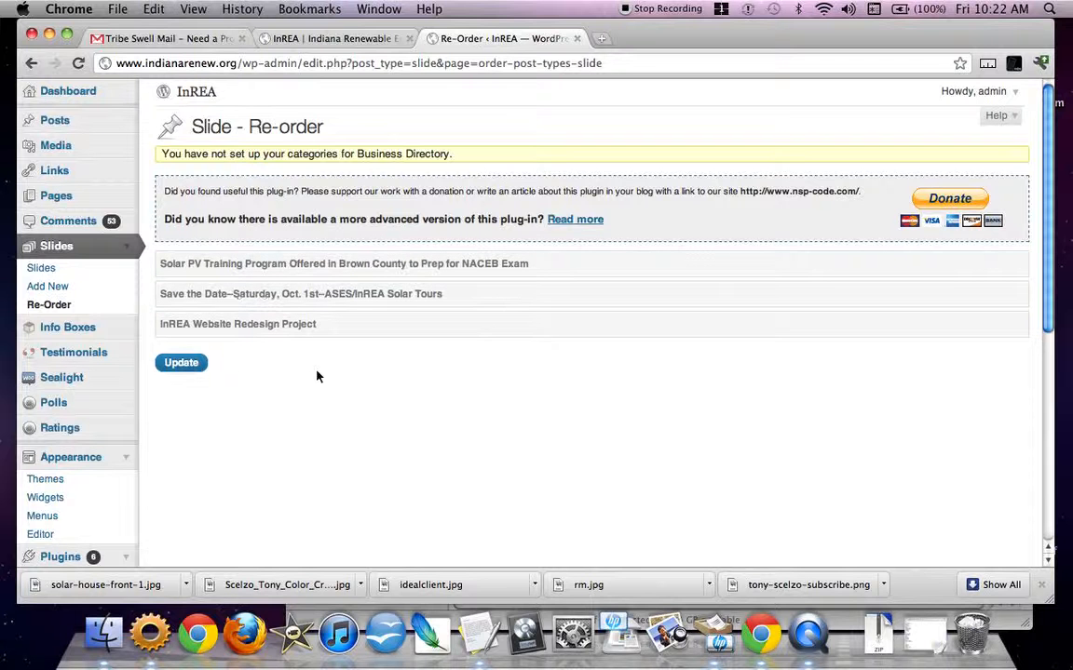
left_click(198, 369)
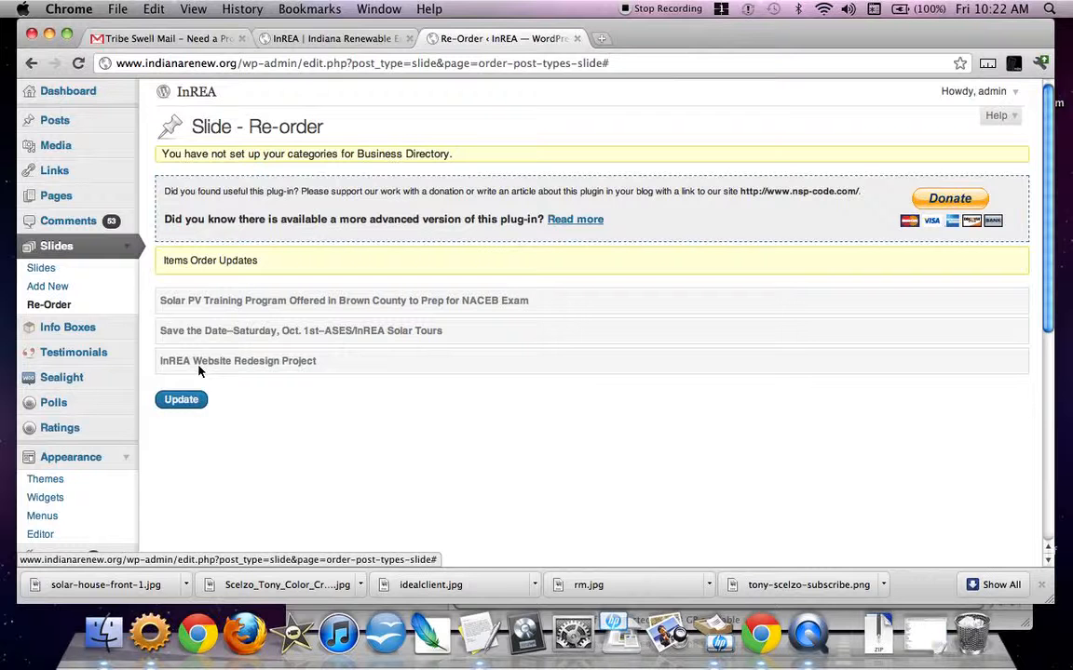
Reload the InREA homepage, step through the slider to check the slide order, and return to the slide re-order page
left_click(343, 39)
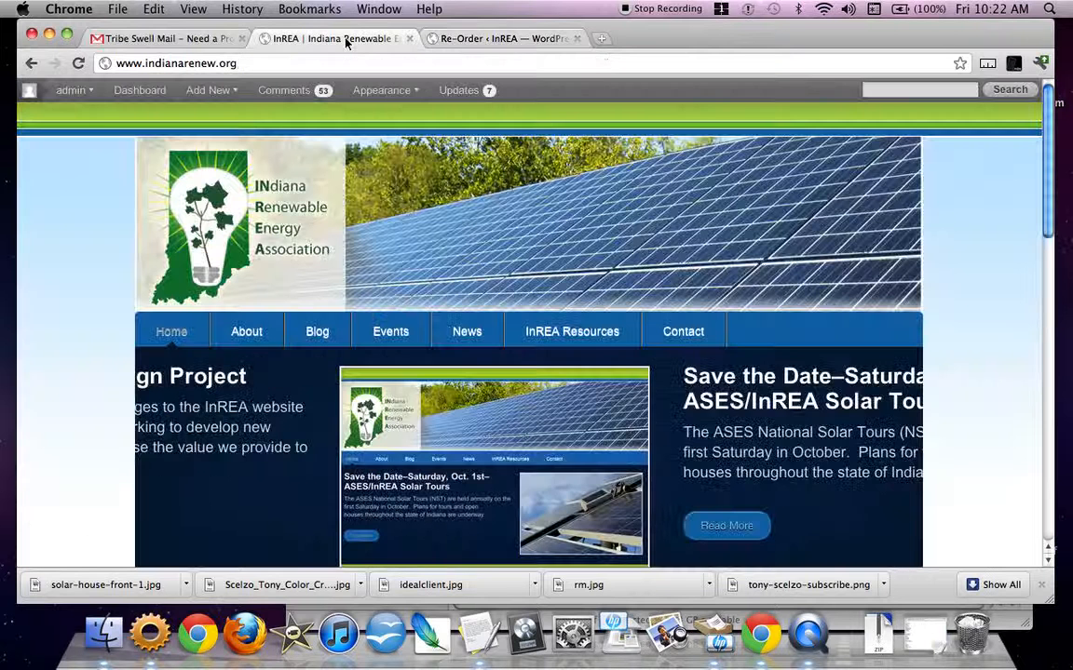
left_click(78, 65)
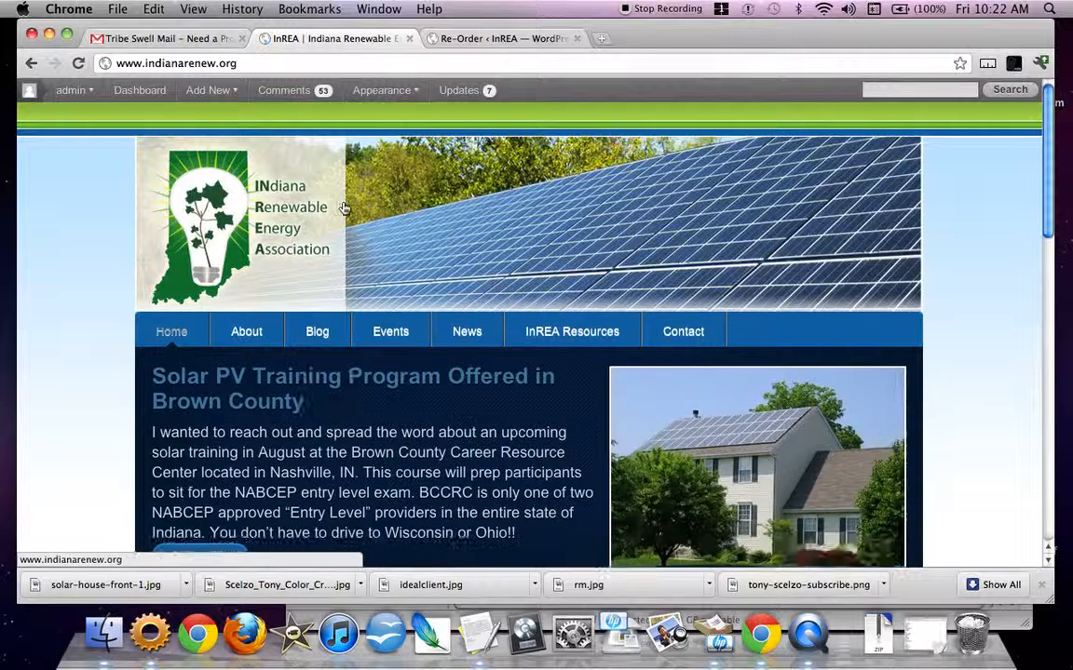
scroll(343, 208, "down", 3)
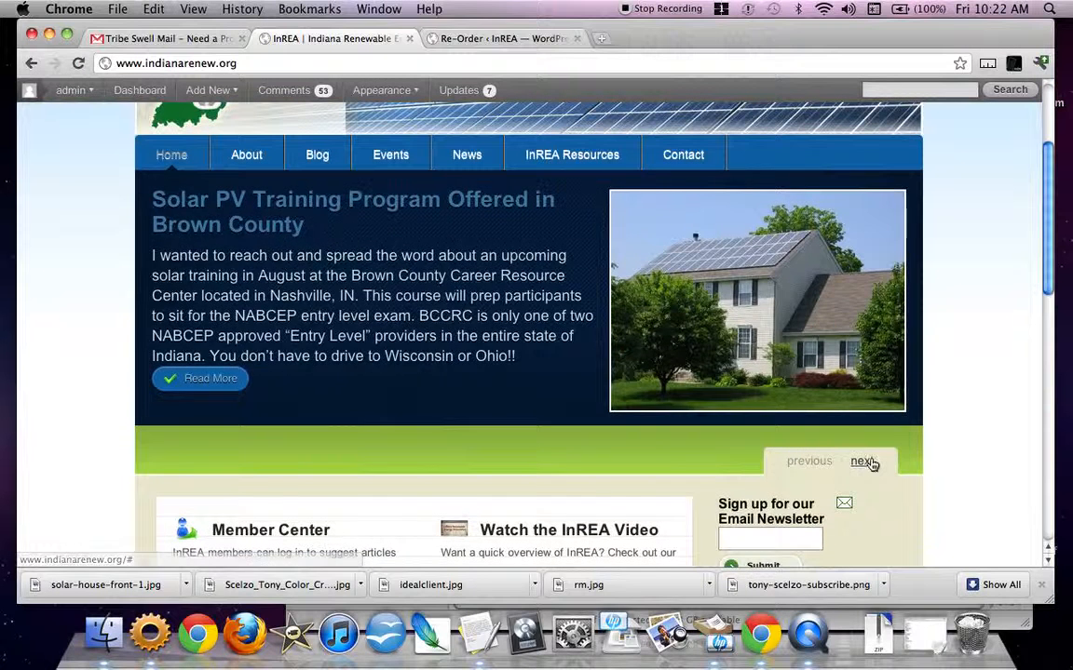
left_click(863, 461)
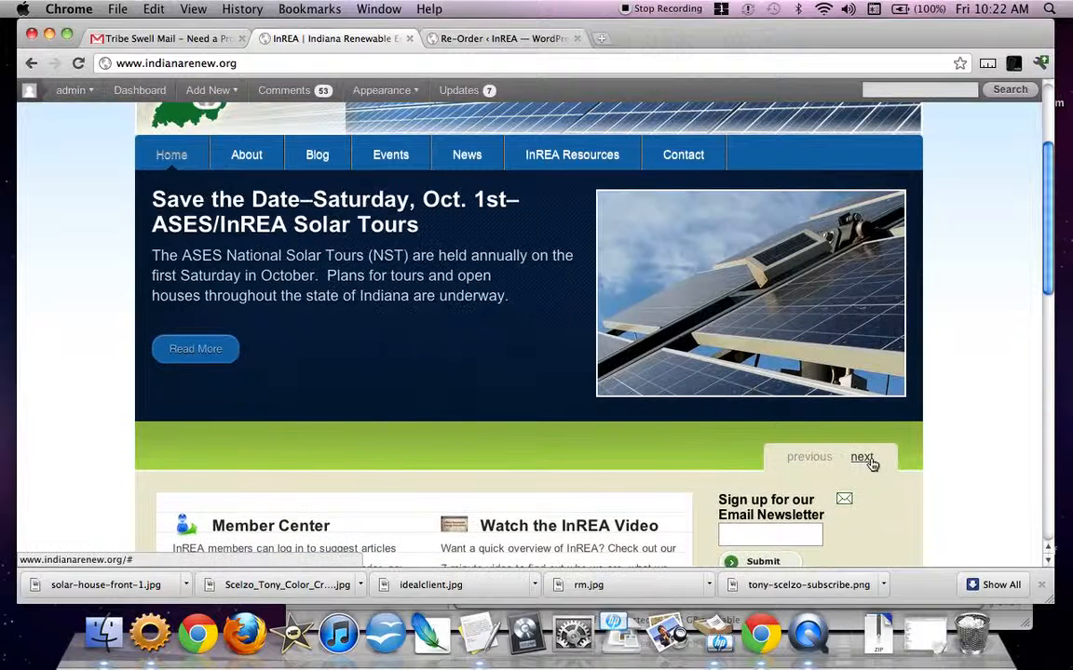
left_click(864, 458)
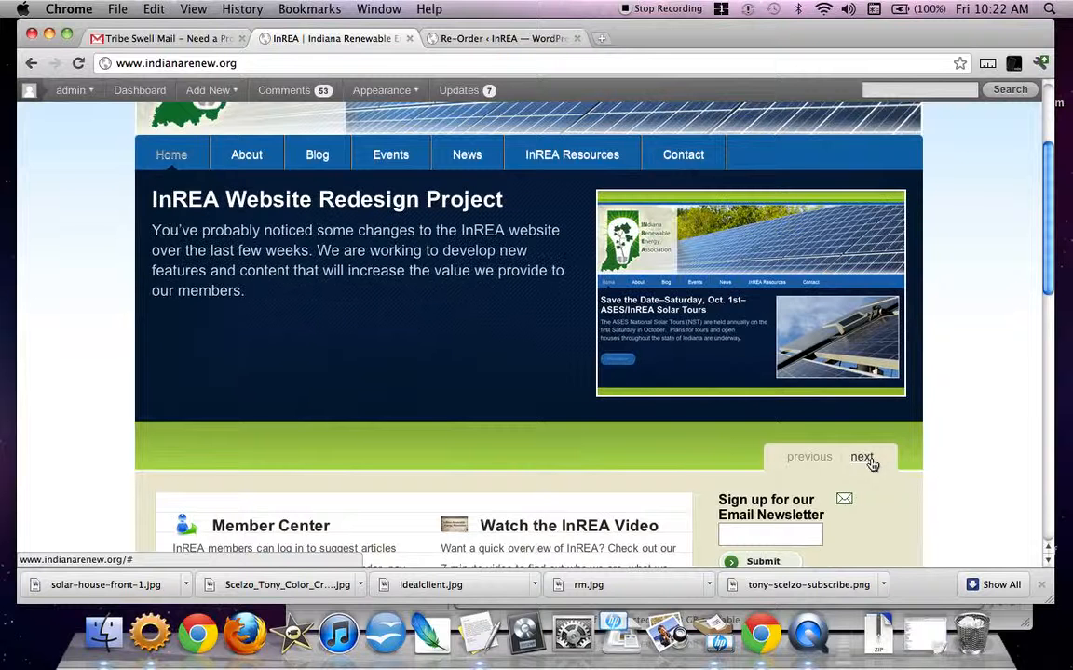
left_click(864, 458)
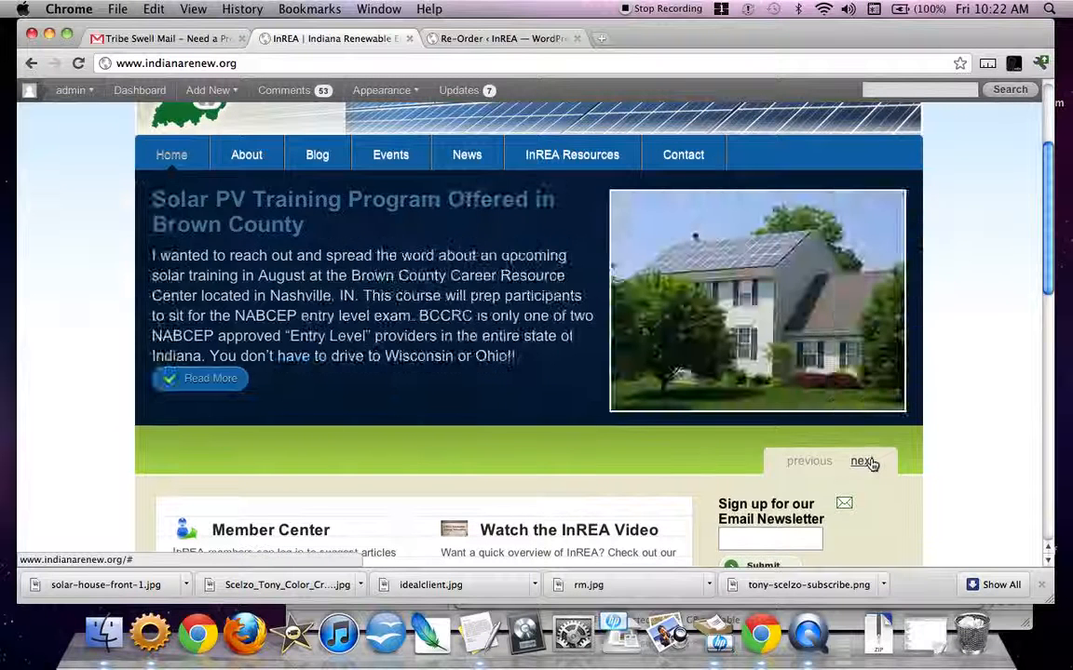
left_click(863, 458)
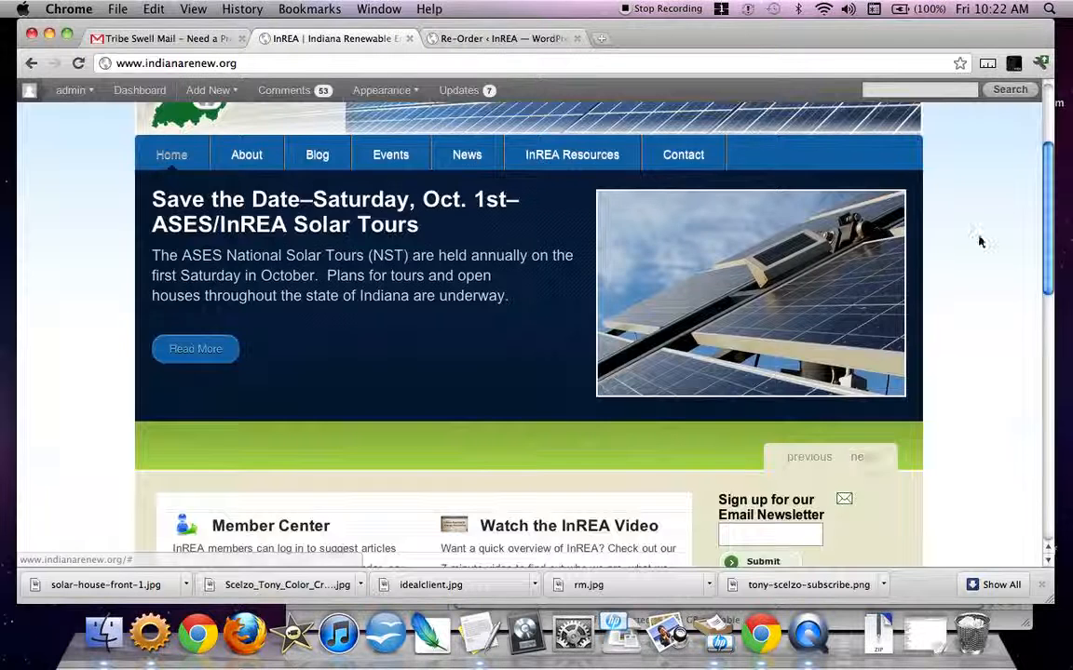
scroll(977, 240, "up", 3)
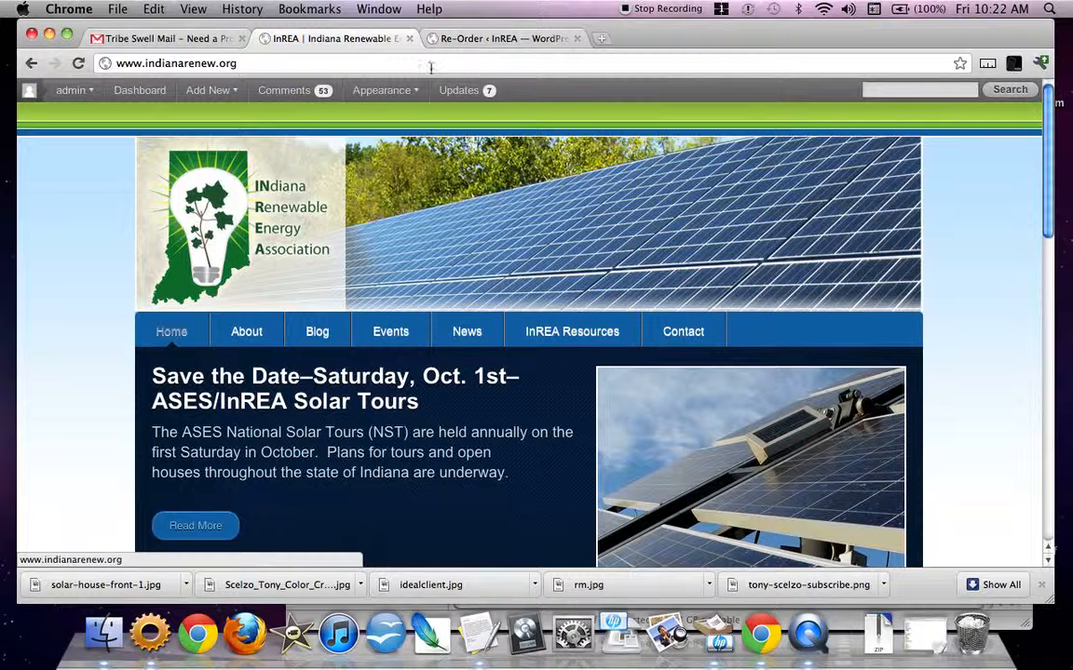
left_click(507, 40)
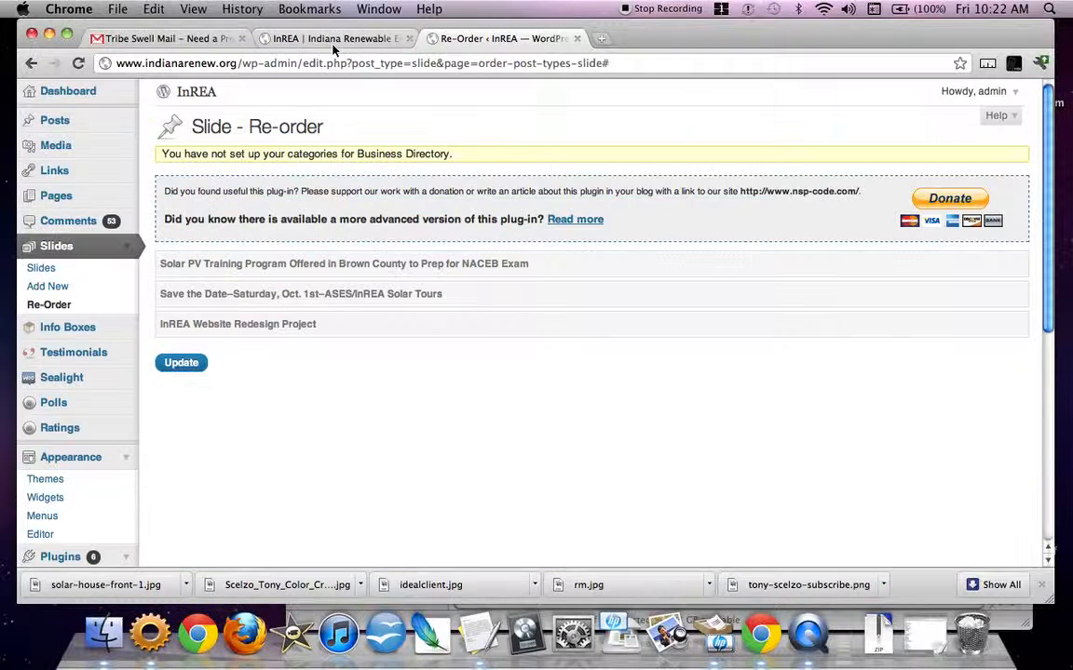